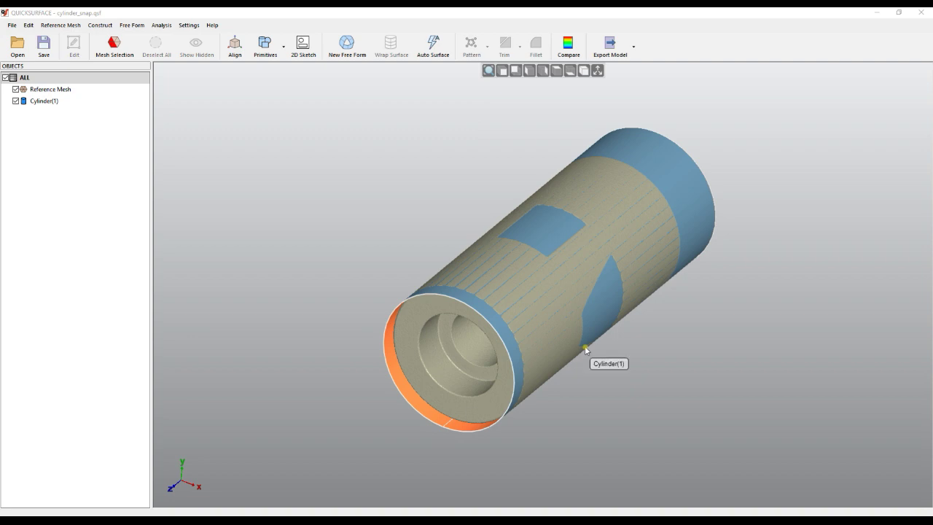
Edit Cylinder(1) and turn on its Solid option so that its ends are capped
right_click_drag(589, 389, 493, 321)
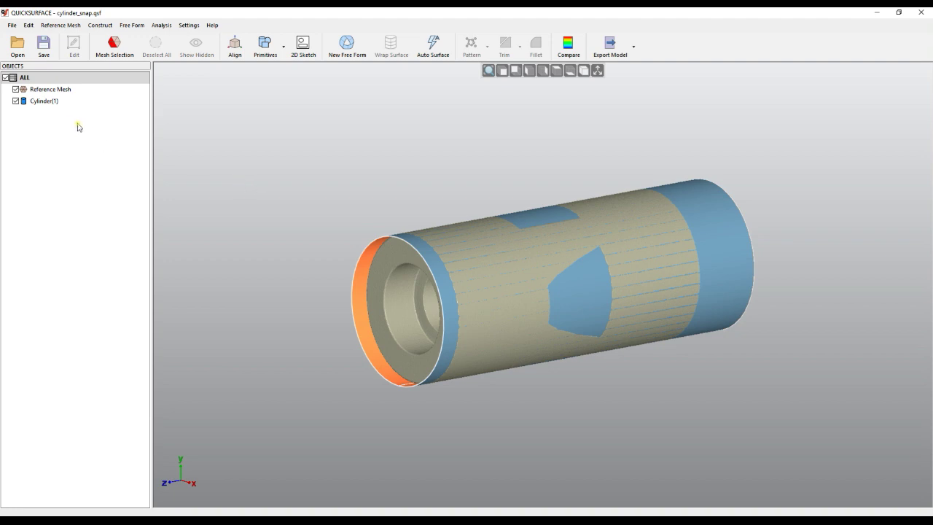
left_click(434, 267)
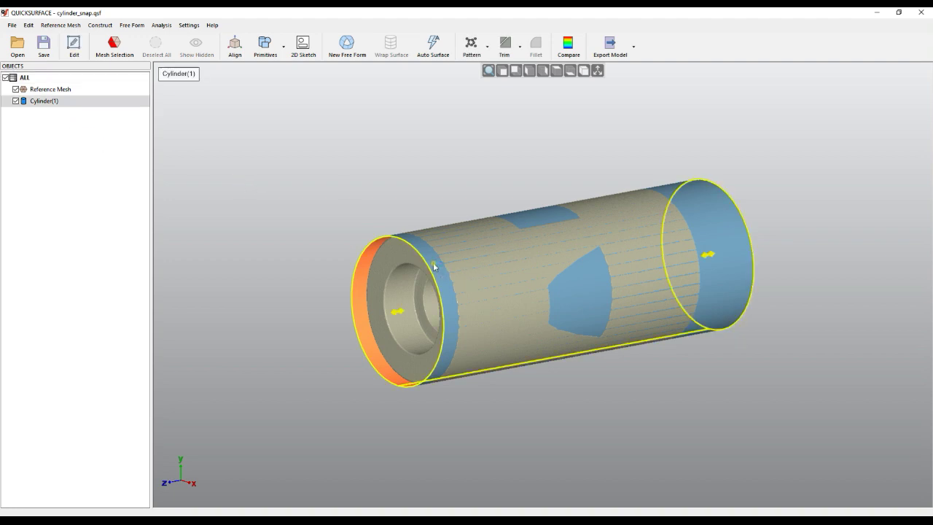
right_click(44, 102)
left_click(69, 108)
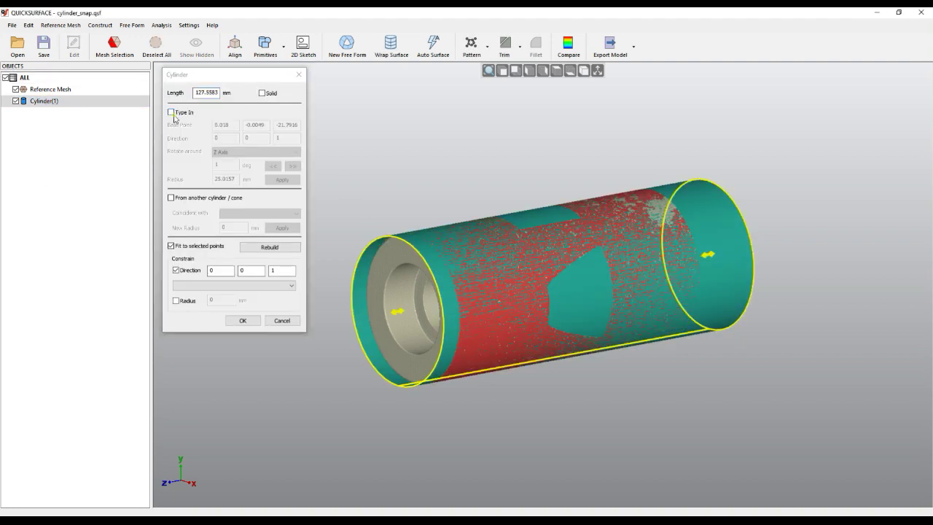
left_click(272, 93)
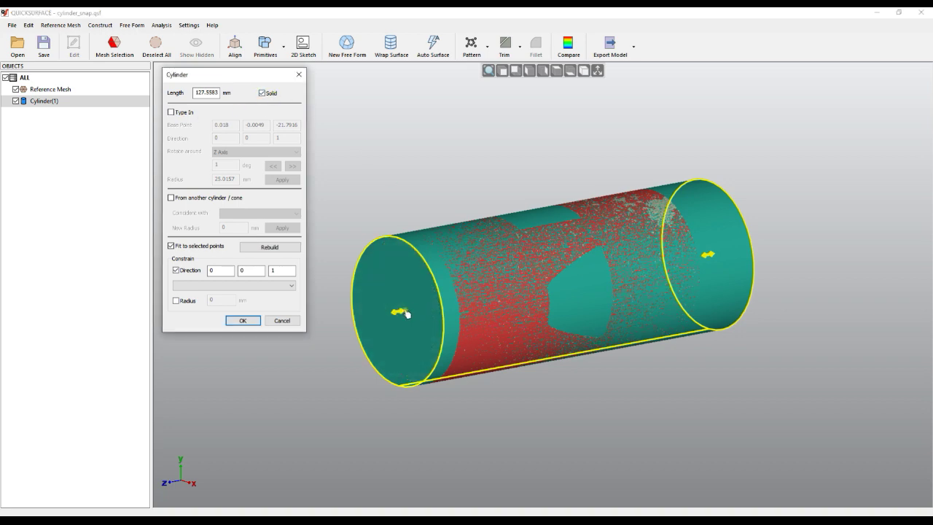
left_click(242, 322)
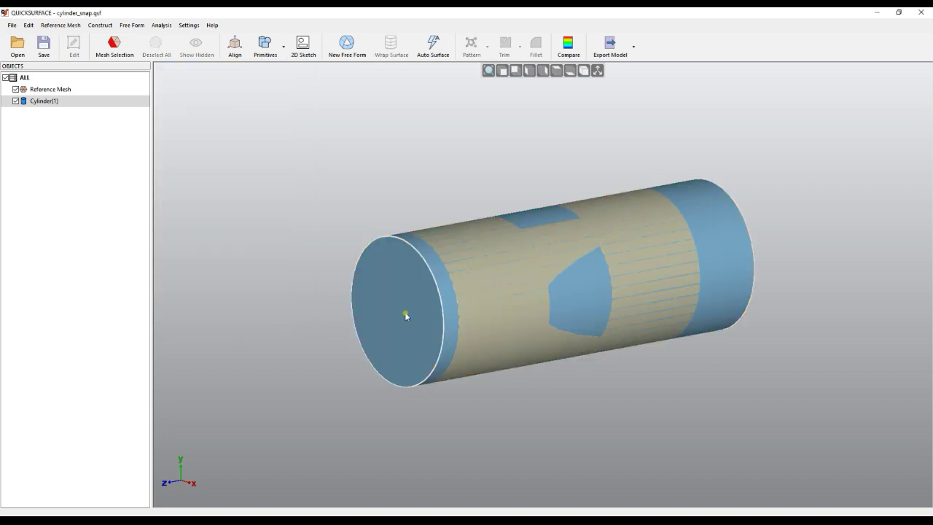
Extend the solid cylinder's near end outward from the part, and pull it back well inside the mesh
left_click_drag(396, 315, 327, 315)
middle_click_drag(474, 334, 496, 332)
left_click_drag(316, 330, 541, 310)
Hide Cylinder(1) to examine the bare reference mesh and its bored end face, and show the cylinder again
left_click(15, 101)
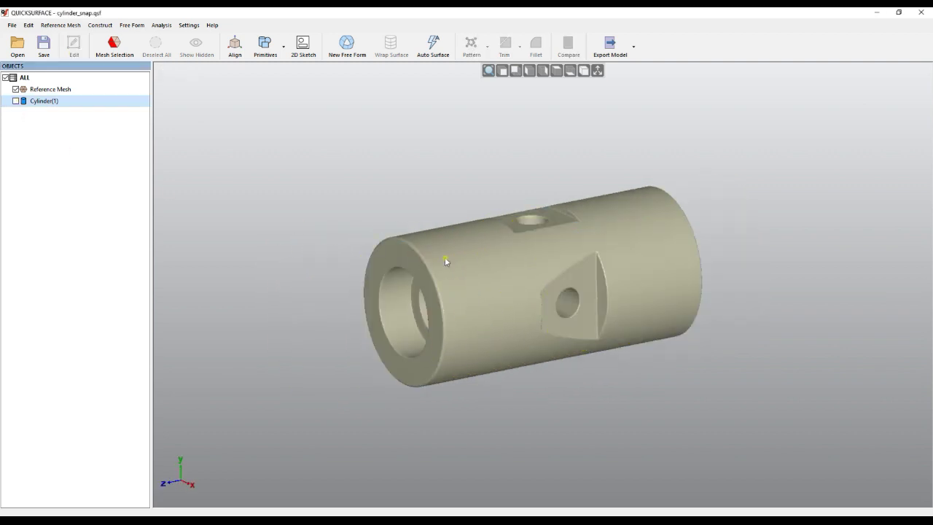
right_click_drag(452, 289, 368, 259)
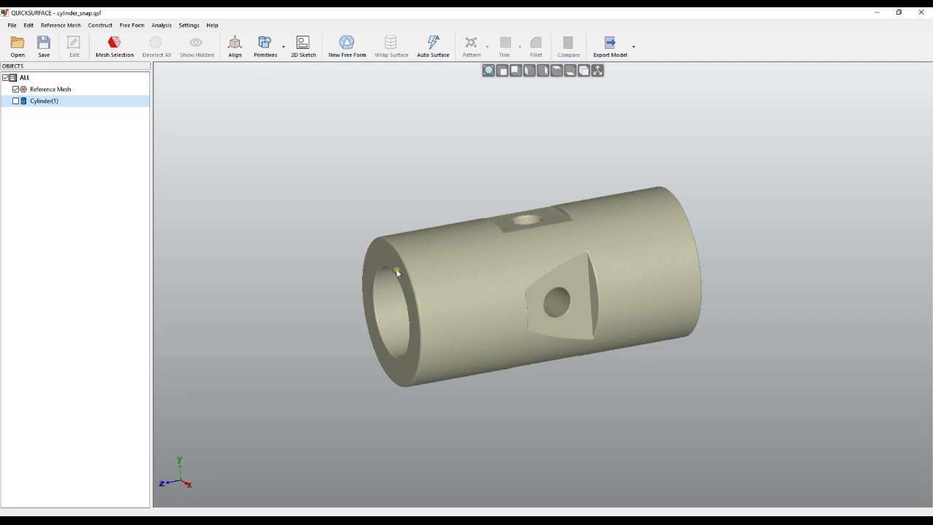
right_click_drag(496, 337, 433, 327)
right_click_drag(554, 319, 773, 291)
left_click(15, 101)
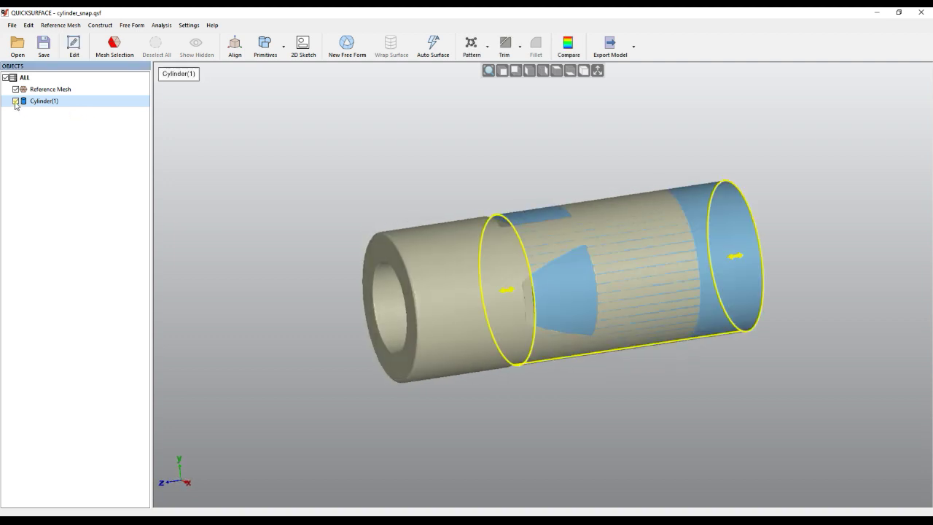
Extend the cylinder's near end by eye to the mesh's bored end face, and retract it slightly inside the part
left_click_drag(508, 294, 381, 301)
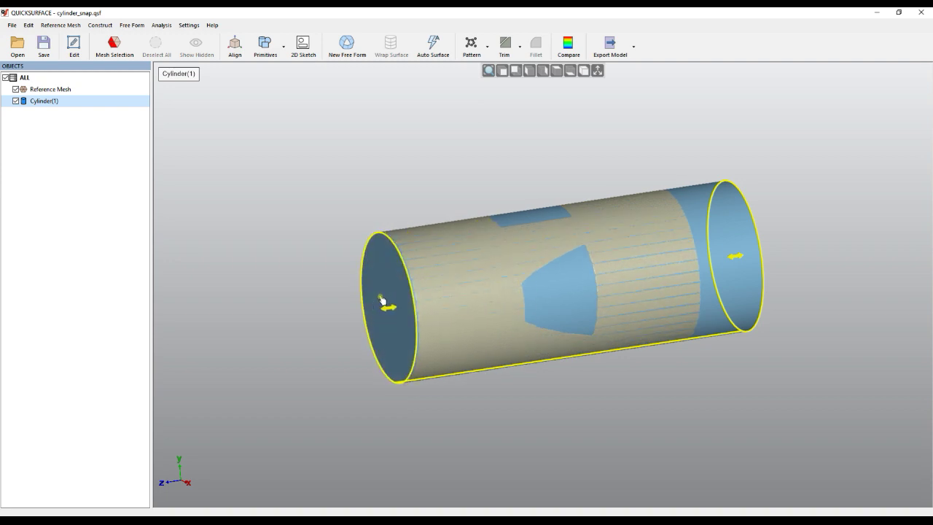
scroll(459, 309, "up", 4)
right_click_drag(459, 310, 506, 304)
left_click_drag(414, 328, 455, 321)
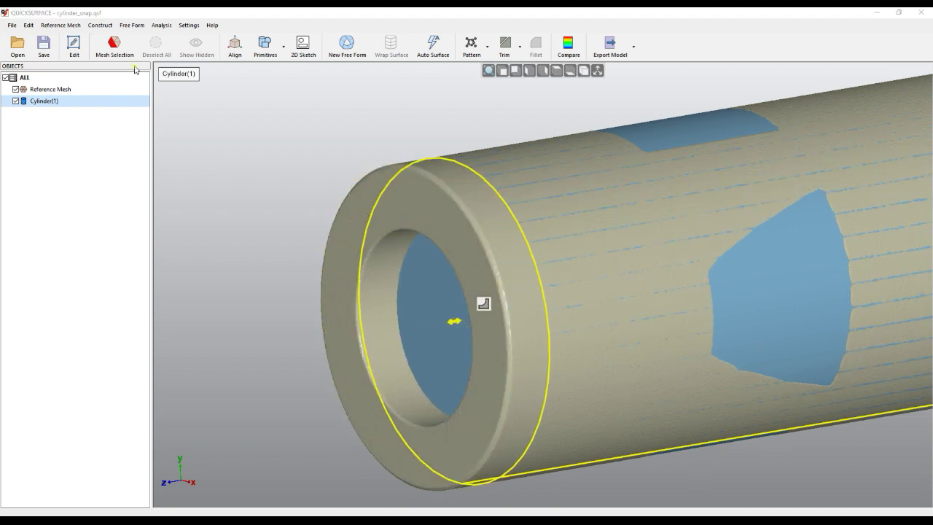
Select the mesh's near annular end face with the Magic Wand at 3.52 degrees sensitivity
left_click(115, 45)
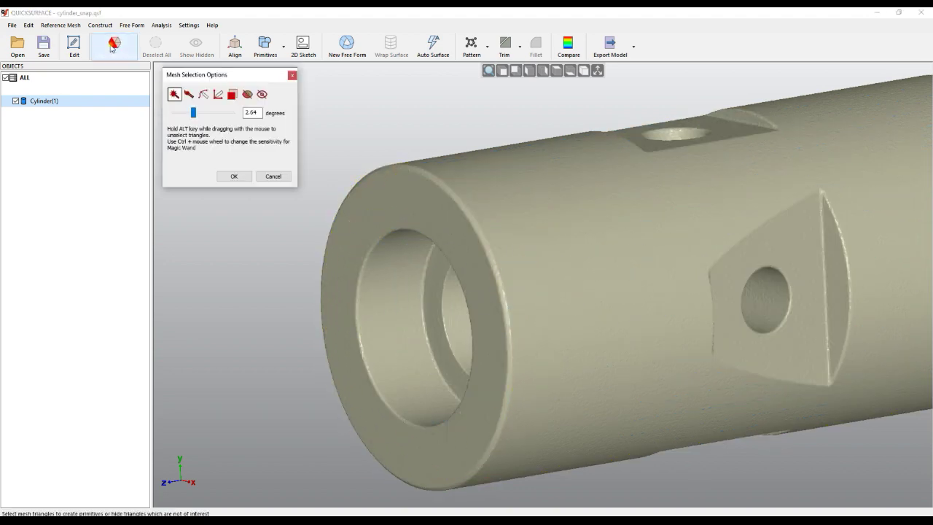
left_click(409, 227)
left_click(366, 240)
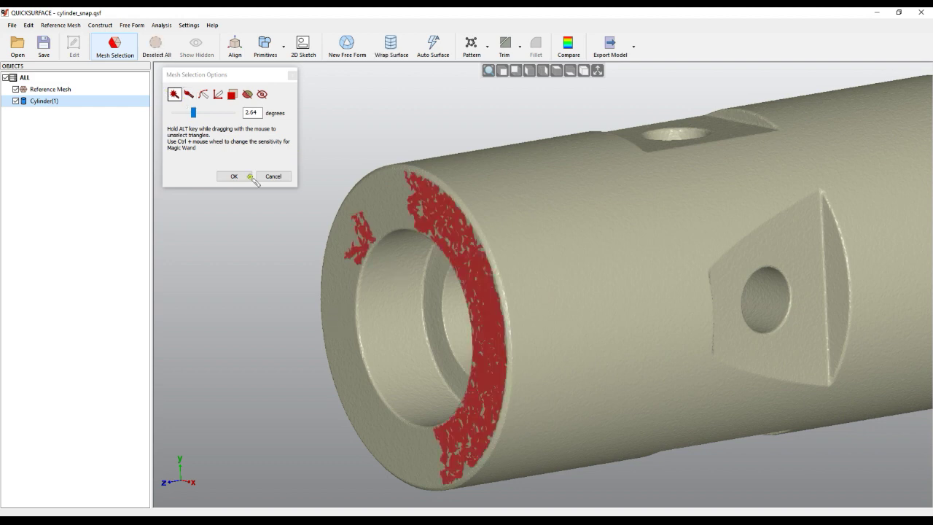
left_click_drag(194, 113, 202, 116)
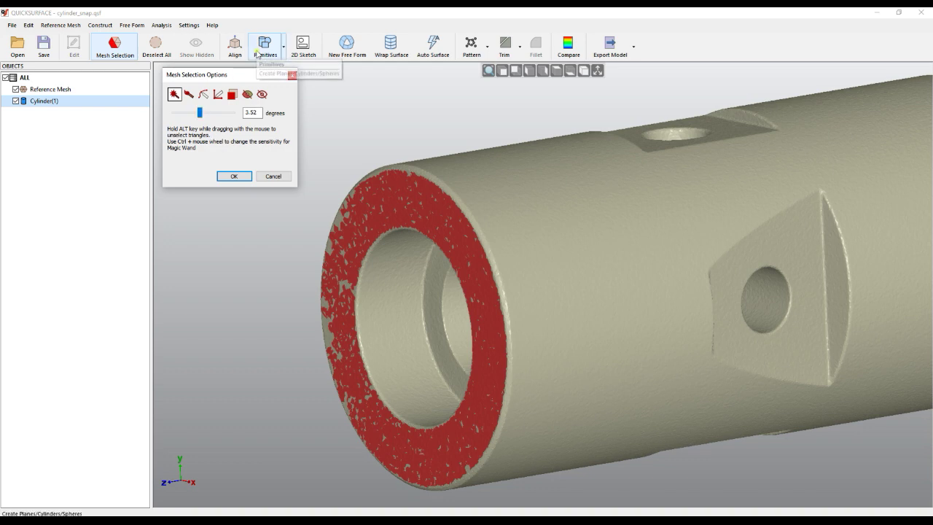
left_click(234, 178)
Extend the cylinder's near end until it snaps to the selected annular mesh face
mouse_move(457, 284)
right_mouse_down()
mouse_move(458, 294)
mouse_move(467, 276)
right_mouse_up()
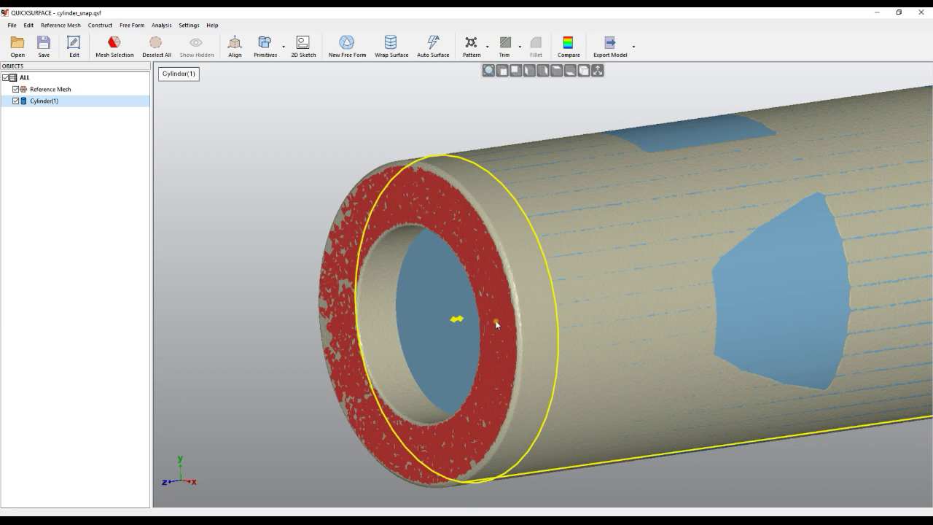
left_click_drag(457, 323, 323, 273)
Select the opposite mesh end face with the bolt holes using the Magic Wand at 4.48 degrees sensitivity
scroll(284, 240, "down", 5)
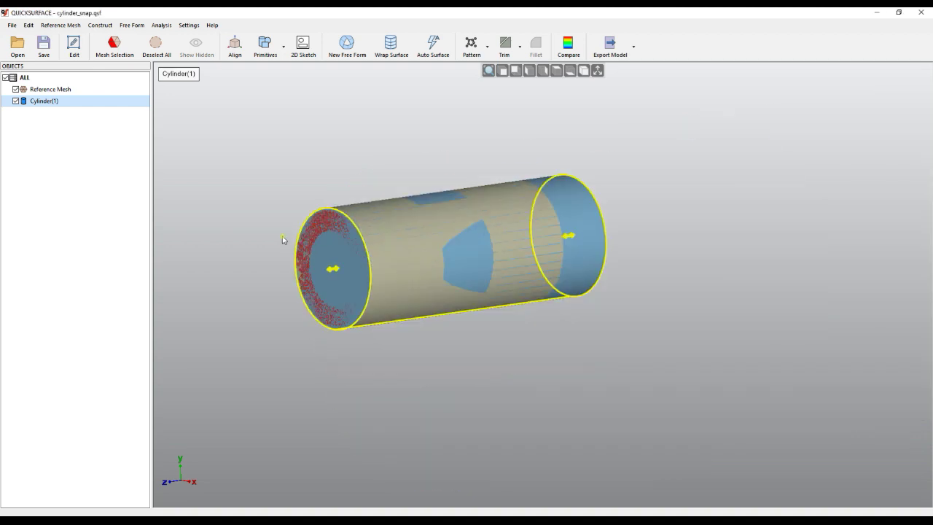
middle_click_drag(412, 329, 248, 314)
left_click(150, 41)
left_click(110, 46)
scroll(548, 239, "up", 2)
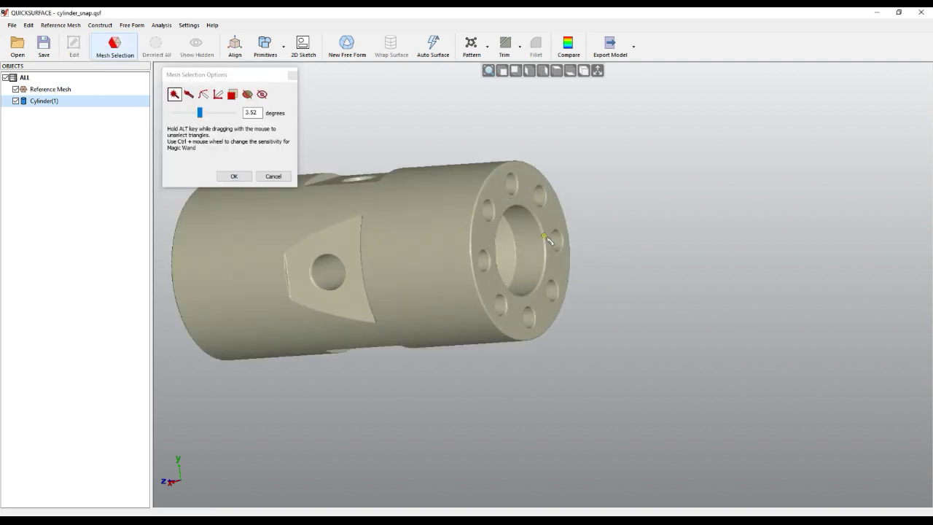
left_click(547, 220)
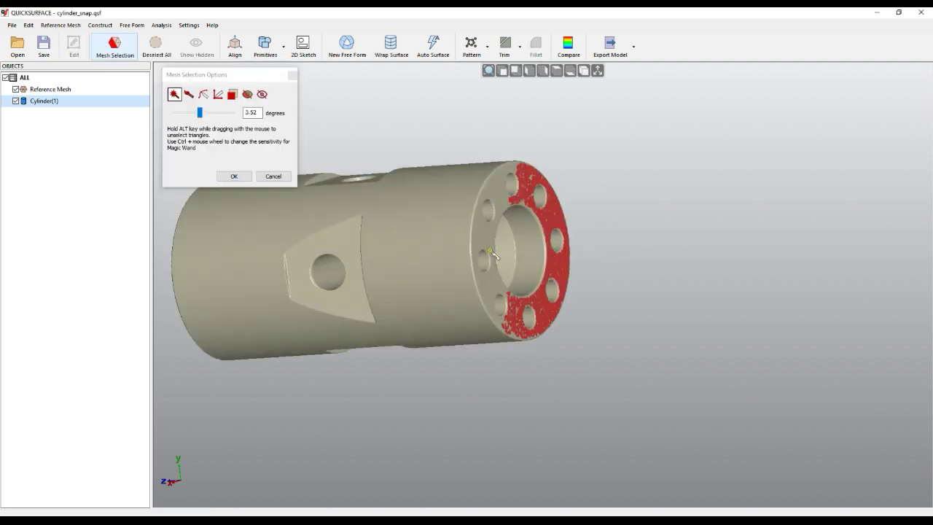
left_click(492, 182)
left_click_drag(200, 113, 209, 115)
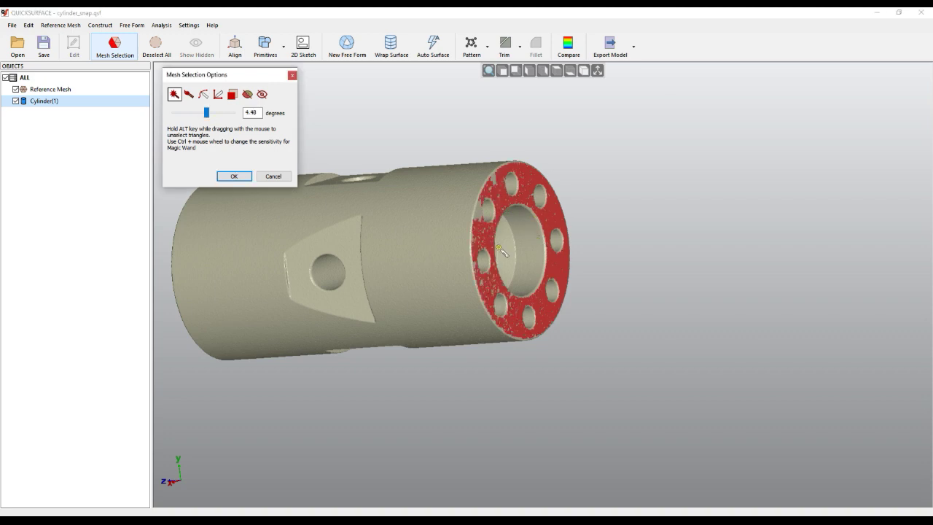
left_click(246, 178)
Snap the cylinder's far end to the selected face with the bolt holes and deselect the cylinder
left_click_drag(593, 253, 519, 261)
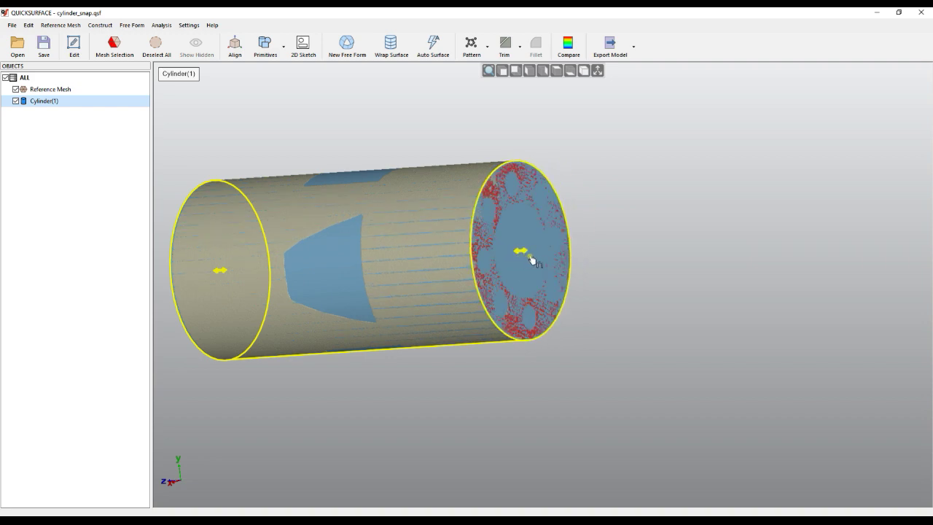
mouse_move(548, 251)
left_mouse_down()
mouse_move(579, 250)
mouse_move(532, 258)
left_mouse_up()
right_click_drag(373, 308, 398, 342)
left_click(478, 356)
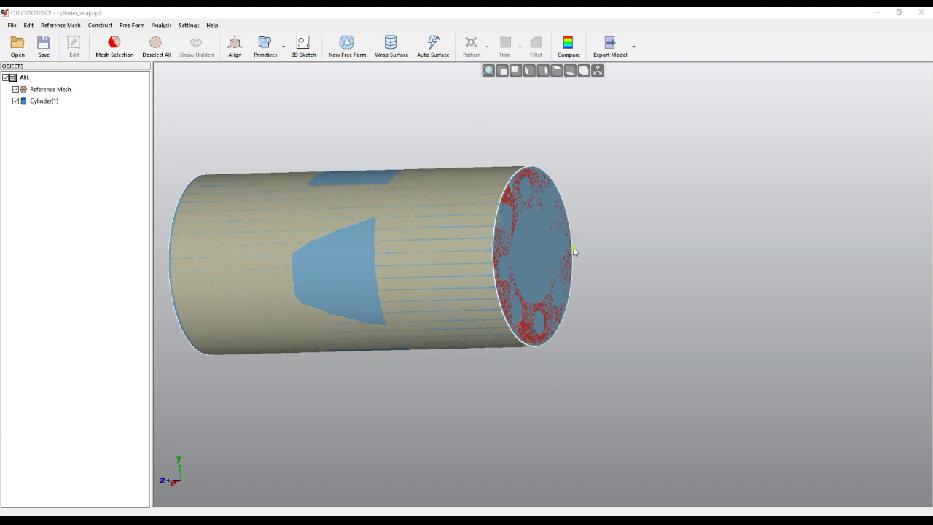
Open the project boolean.qsf, discarding the changes to cylinder_snap.qsf
left_click(18, 43)
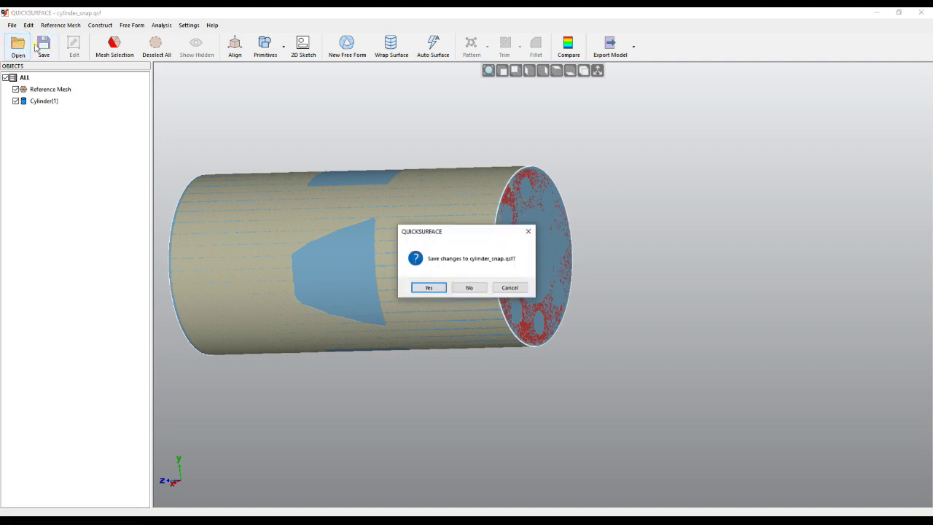
left_click(467, 287)
double_click(496, 214)
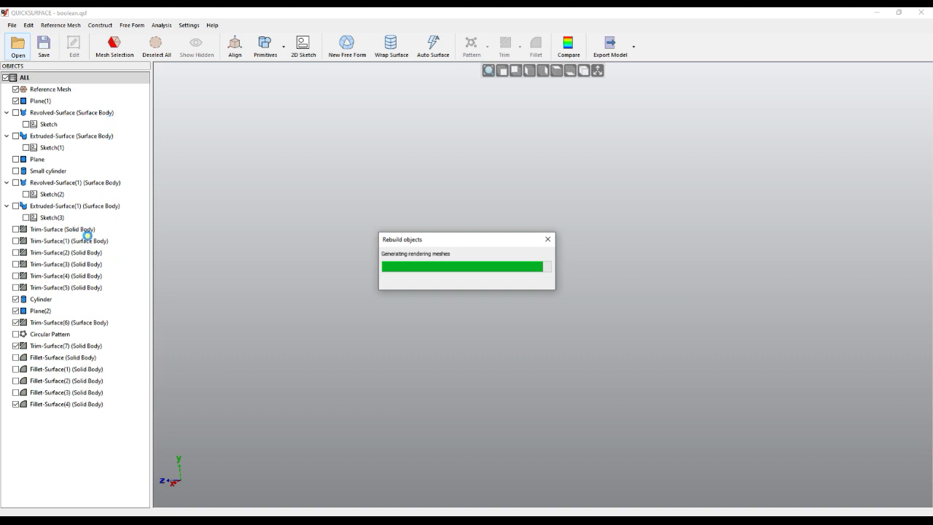
right_click_drag(600, 242, 522, 372)
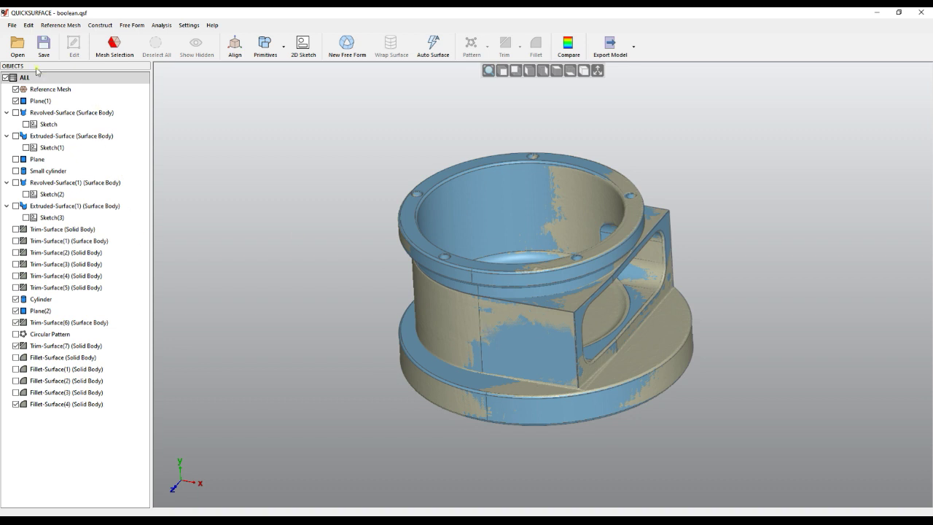
Save the boolean.qsf project and reopen it
left_click(44, 46)
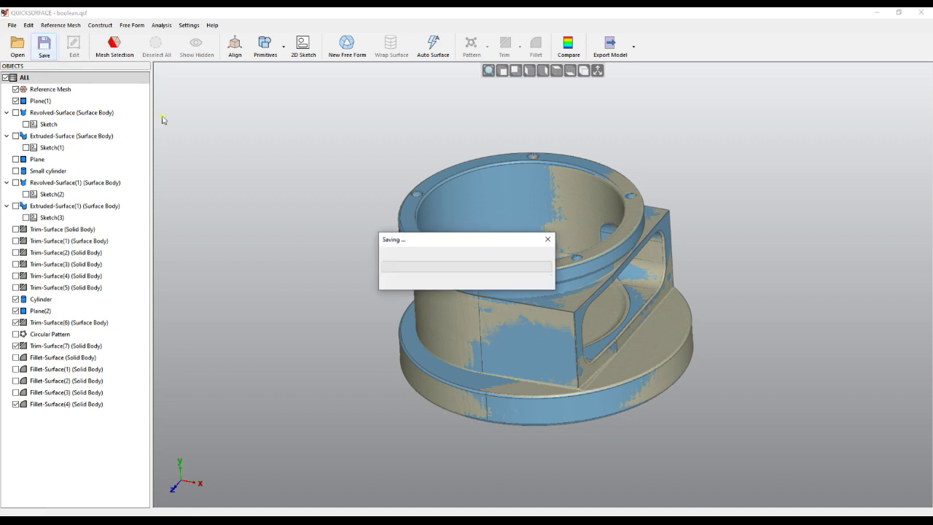
left_click(18, 42)
double_click(488, 215)
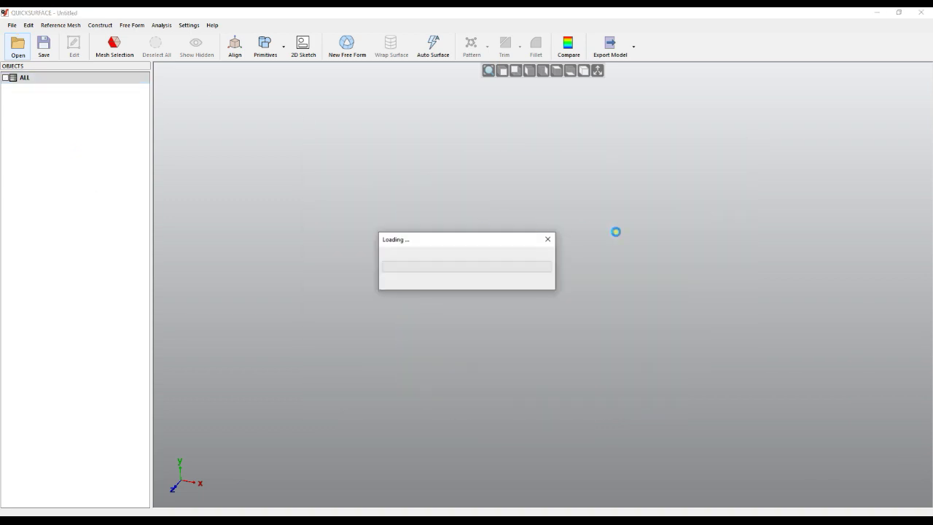
right_click_drag(700, 246, 205, 343)
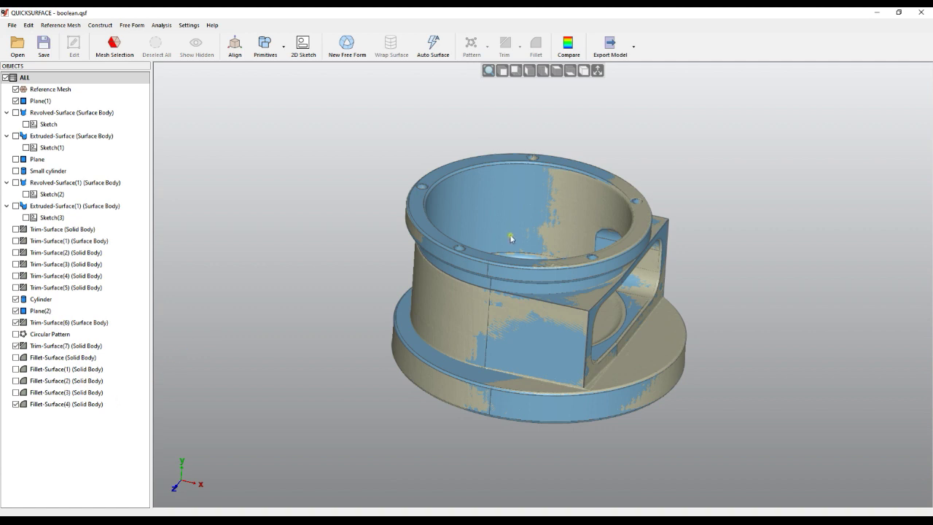
Delete Trim-Surface(7) together with its dependent fillet surfaces
right_click_drag(514, 191, 532, 235)
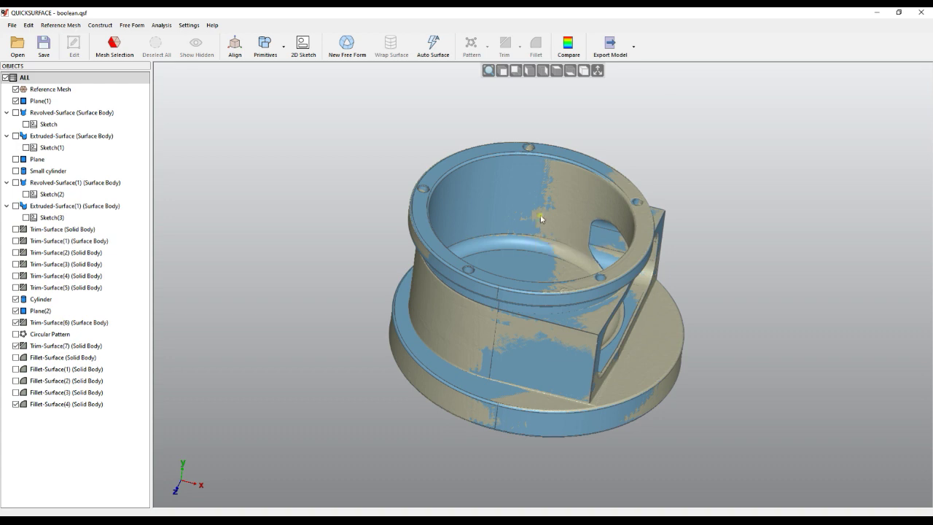
right_click_drag(509, 248, 528, 190)
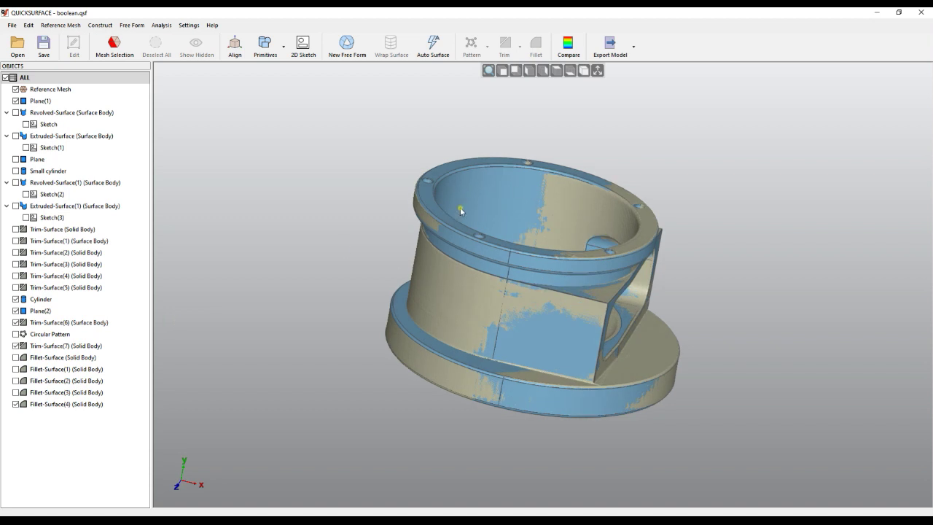
right_click(54, 347)
left_click(84, 434)
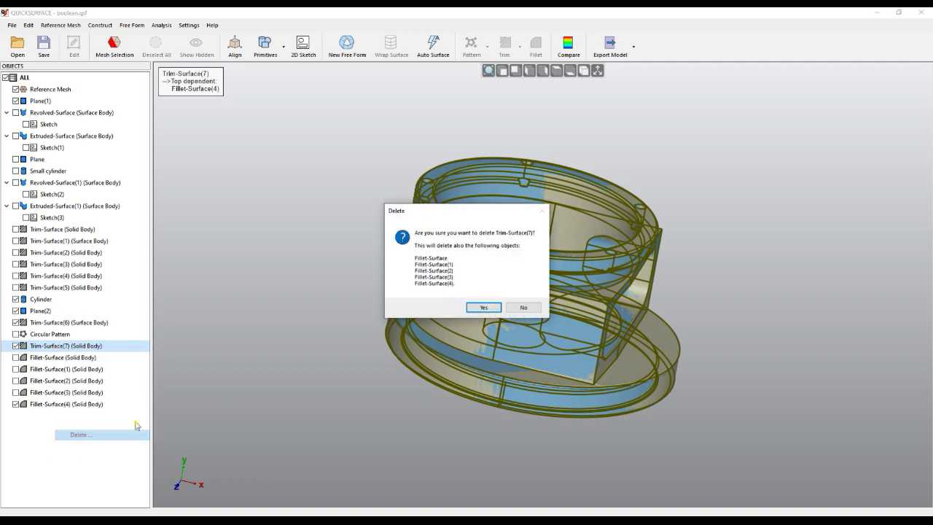
left_click(490, 312)
Examine the small flange-hole cylinder and Plane(2), which closes its inner end, up close
right_click_drag(552, 204, 777, 301)
scroll(528, 217, "up", 5)
left_click(530, 197)
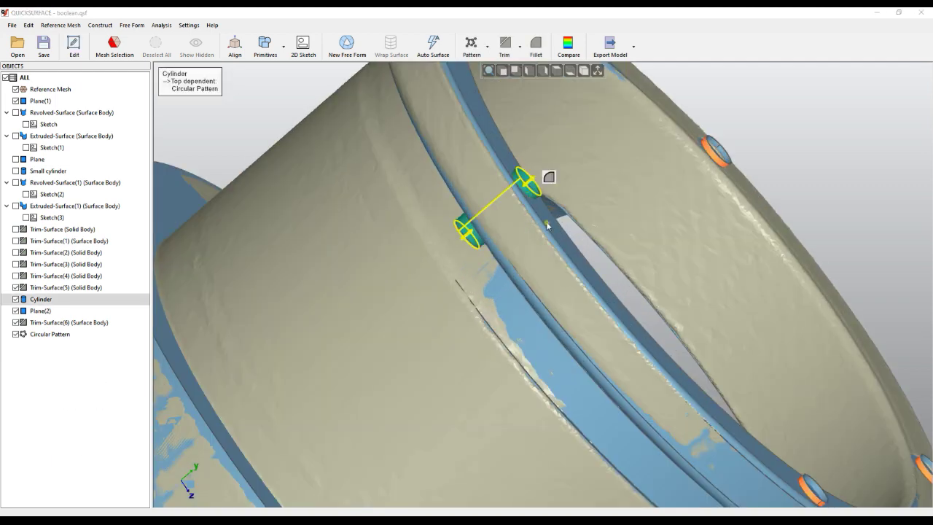
right_click_drag(442, 255, 480, 250)
scroll(480, 250, "up", 4)
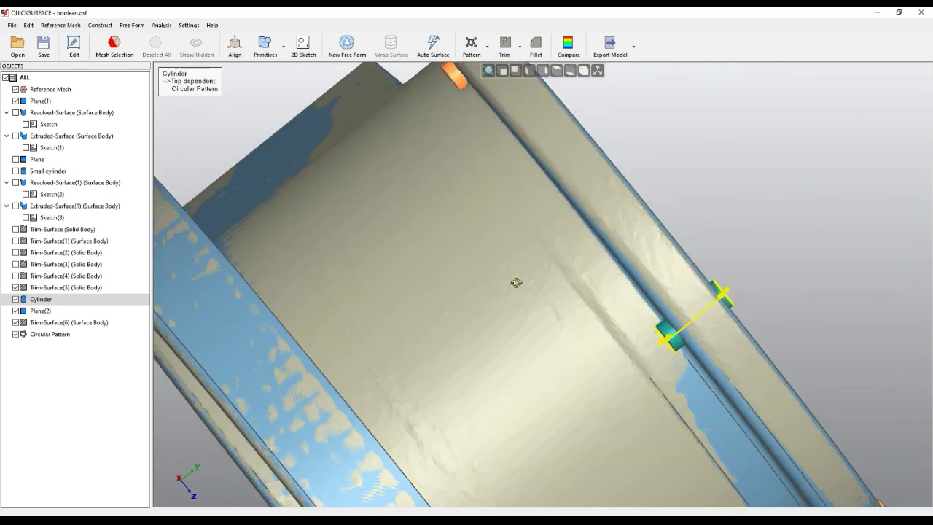
left_click(45, 311)
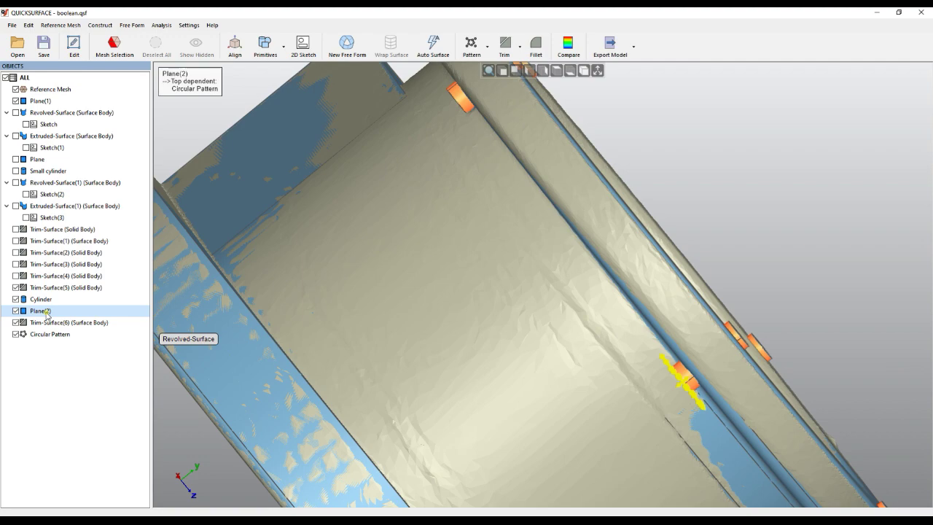
right_click_drag(546, 291, 488, 208)
scroll(565, 230, "up", 3)
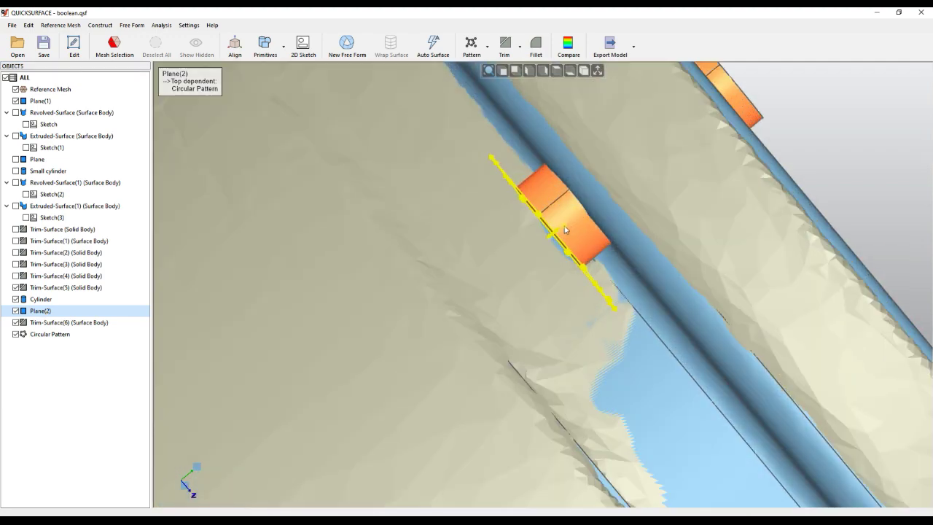
Delete Trim-Surface(6) together with its dependent circular pattern, and delete Plane(2)
right_click(70, 321)
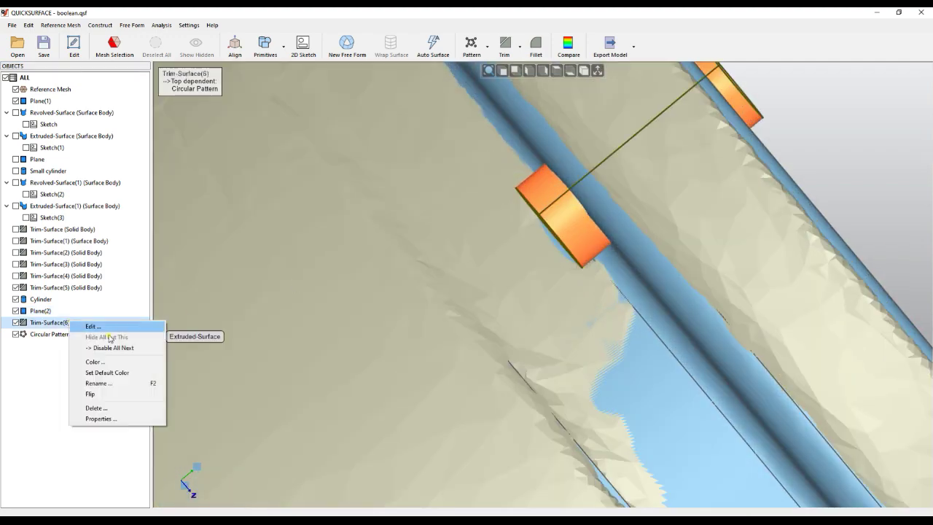
left_click(108, 408)
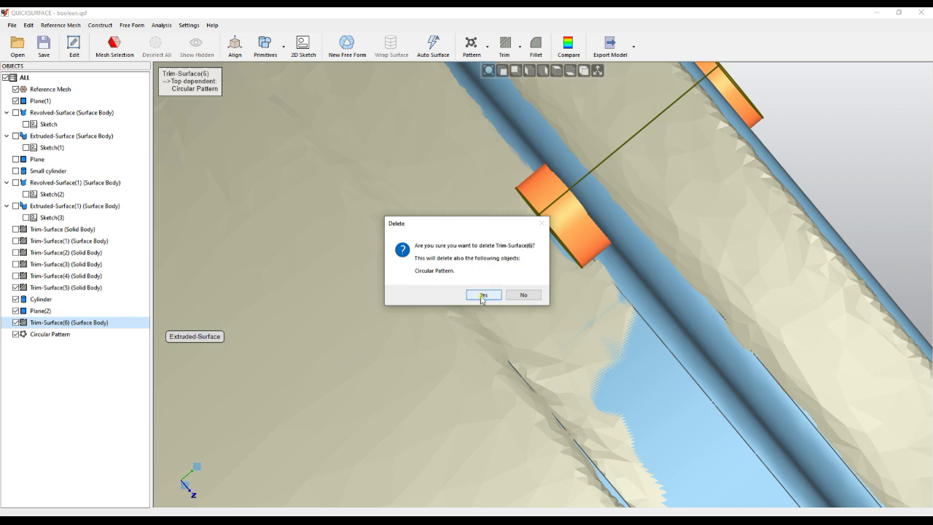
left_click(481, 296)
right_click(28, 313)
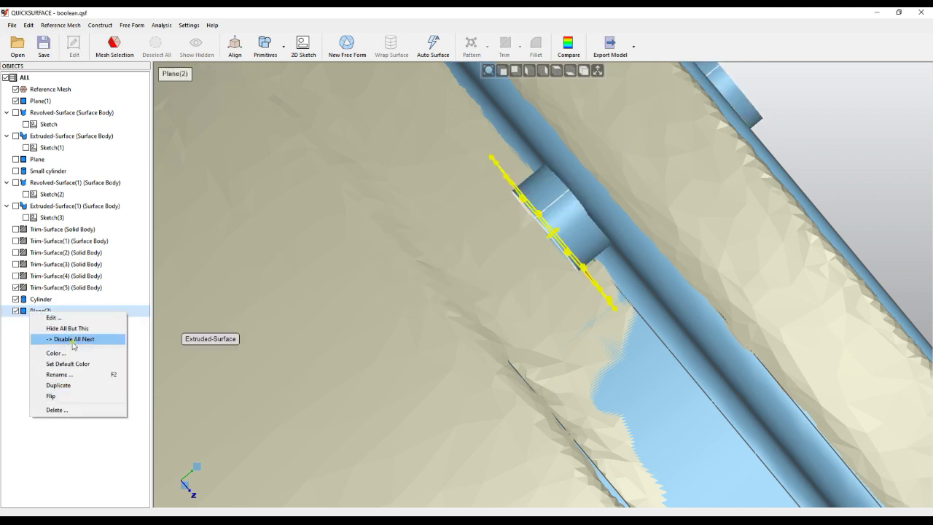
left_click(69, 409)
left_click(465, 287)
Edit the small flange-hole cylinder to make it a solid with closed ends
right_click_drag(579, 213, 559, 204)
scroll(559, 204, "down", 2)
scroll(558, 201, "down", 3)
double_click(618, 194)
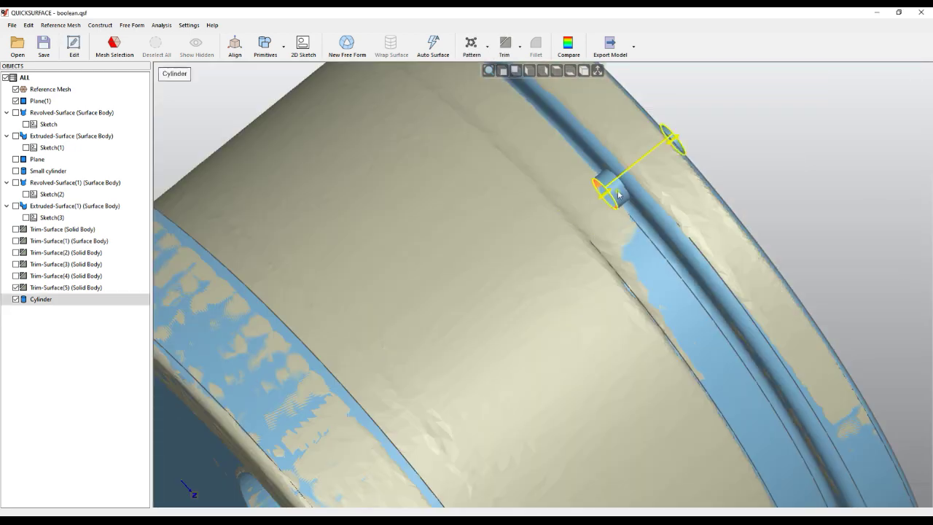
left_click(270, 95)
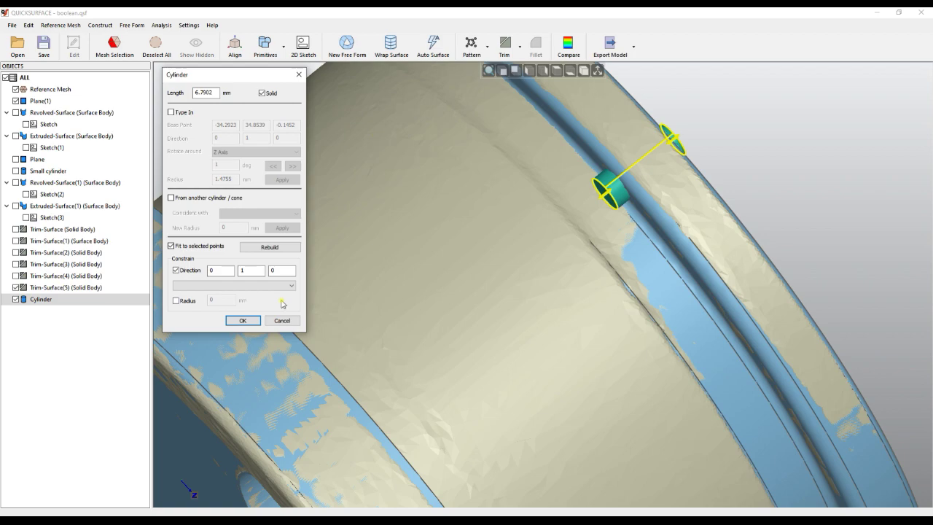
left_click(244, 321)
Hide the reference mesh and inspect the solid body Trim-Surface(5) where the small cylinder passes through its flange
right_click_drag(505, 223, 476, 230)
scroll(476, 229, "down", 5)
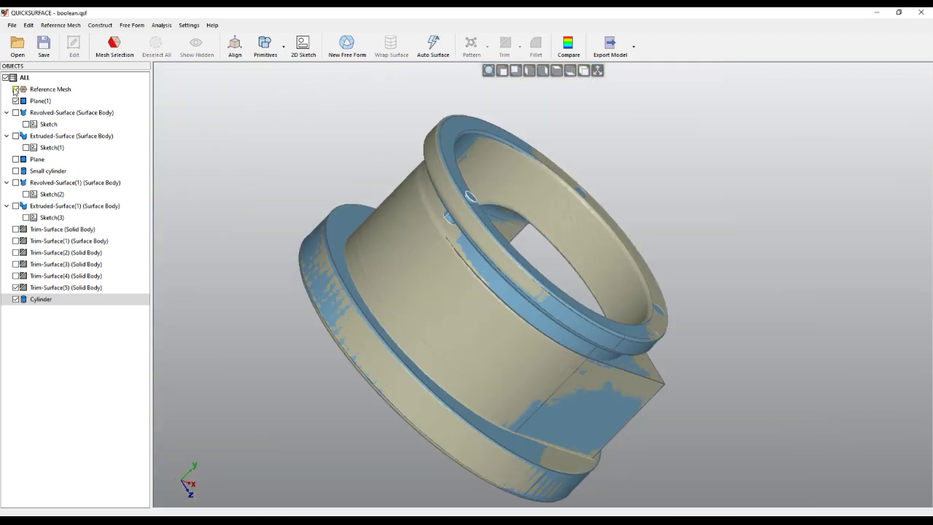
left_click(16, 89)
right_click_drag(473, 223, 450, 251)
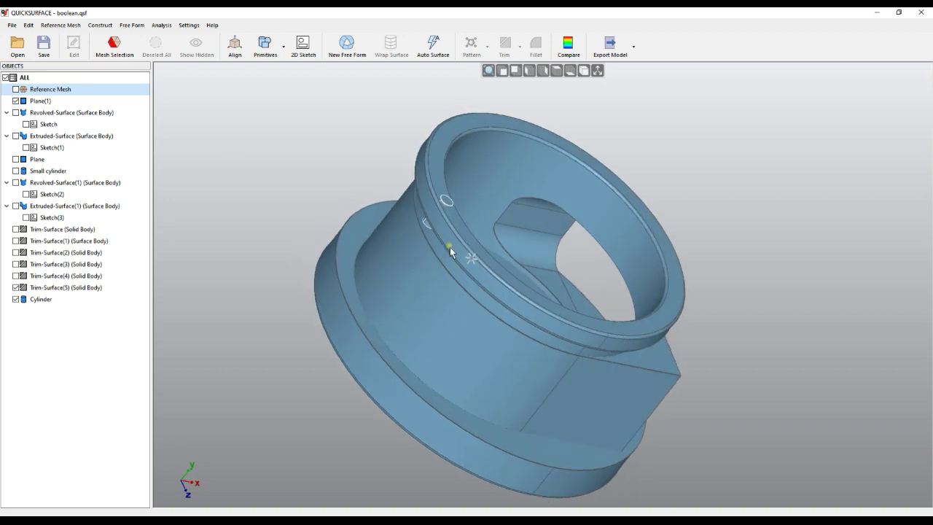
left_click(72, 289)
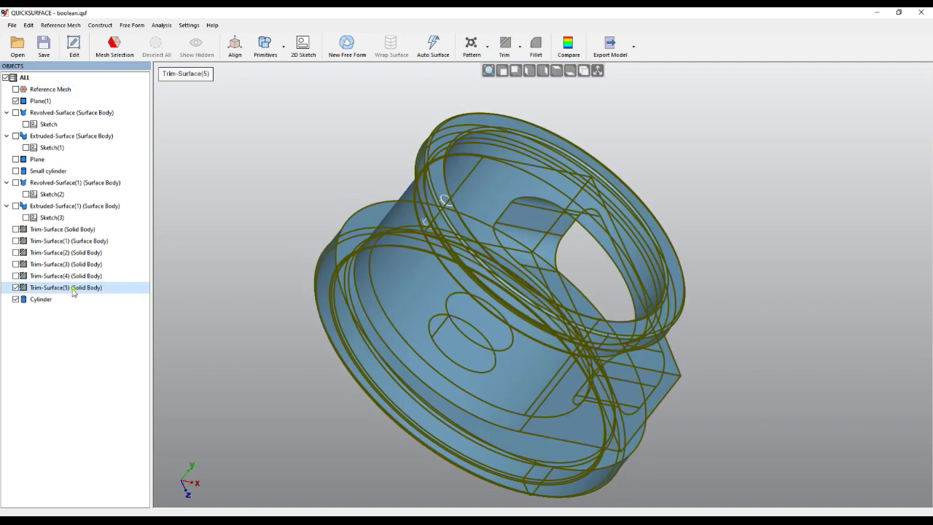
left_click(262, 278)
right_click_drag(351, 224, 558, 151)
scroll(538, 189, "up", 4)
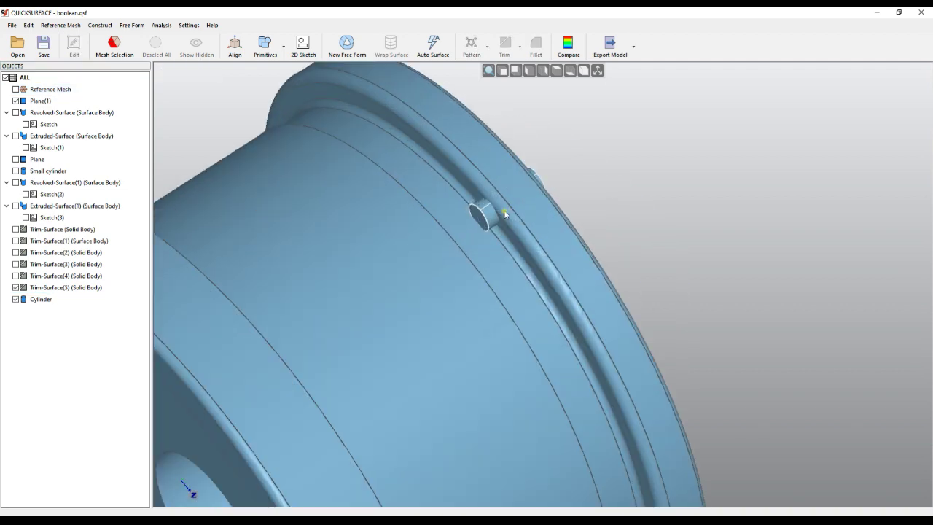
Try cutting the single small cylinder from the flanged solid body
left_click(550, 228)
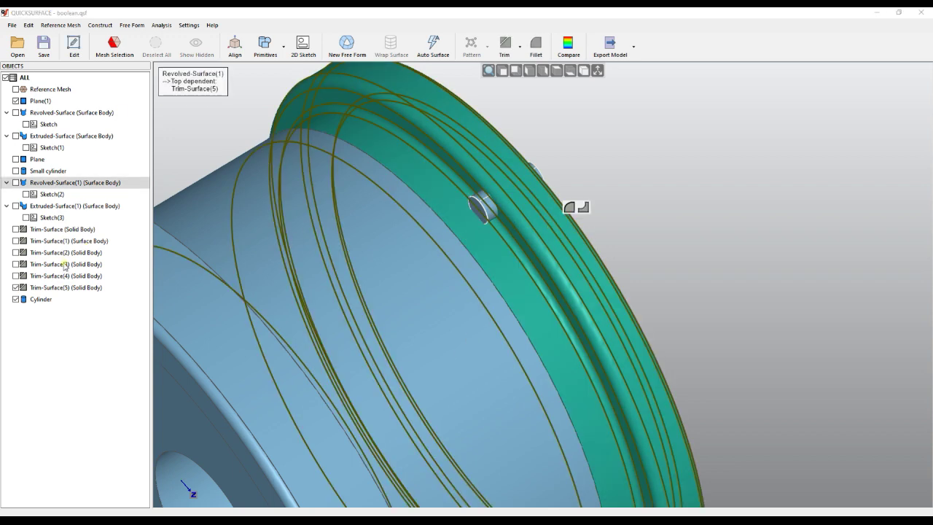
left_click(505, 46)
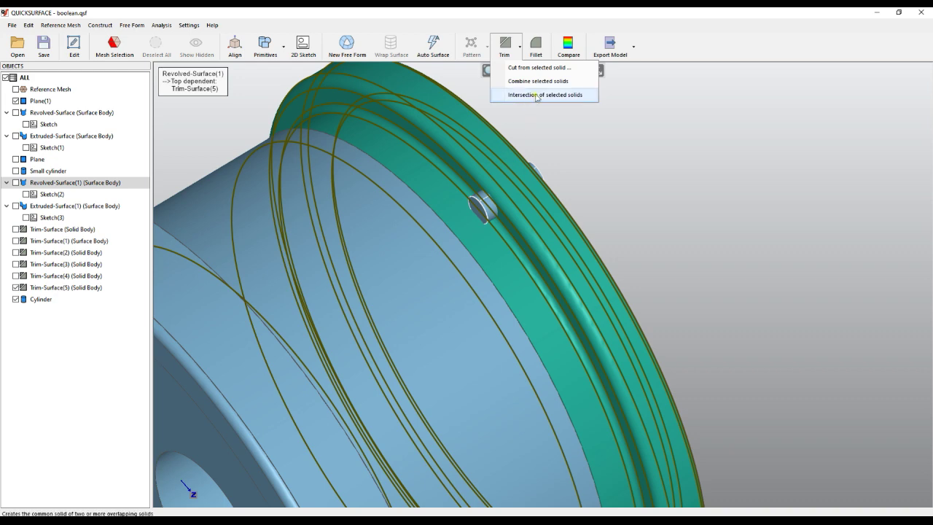
middle_click_drag(618, 224, 357, 231)
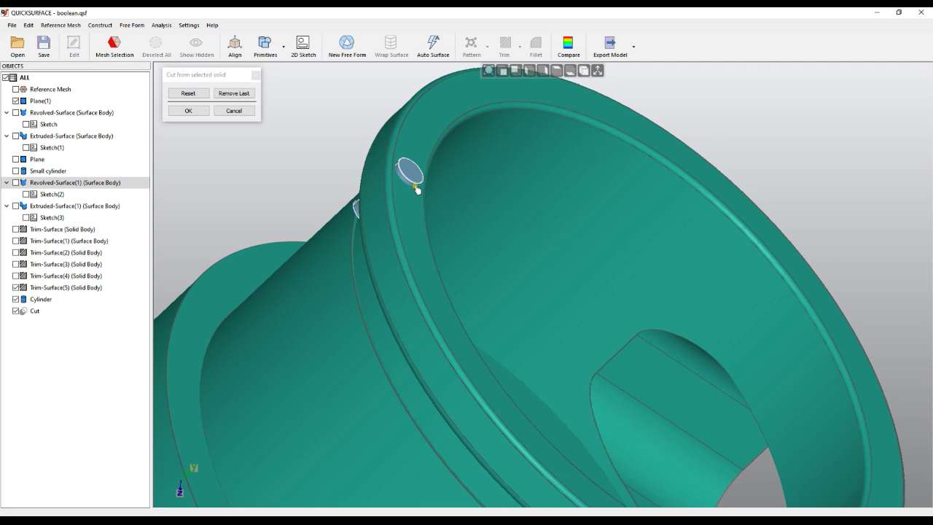
right_click_drag(412, 183, 355, 237)
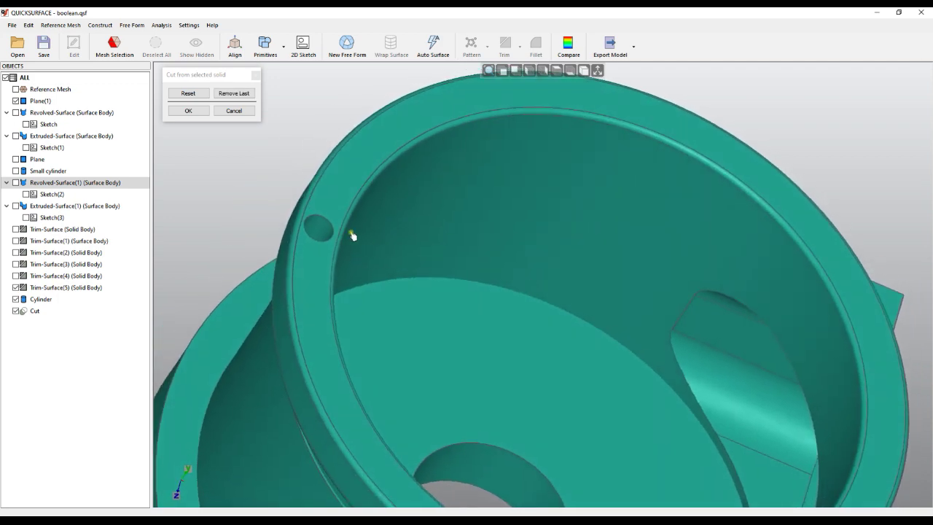
left_click(245, 113)
Create a circular pattern of the small flange-hole cylinder with 5 instances over 360 degrees about the Small cylinder axis
right_click_drag(473, 216, 450, 299)
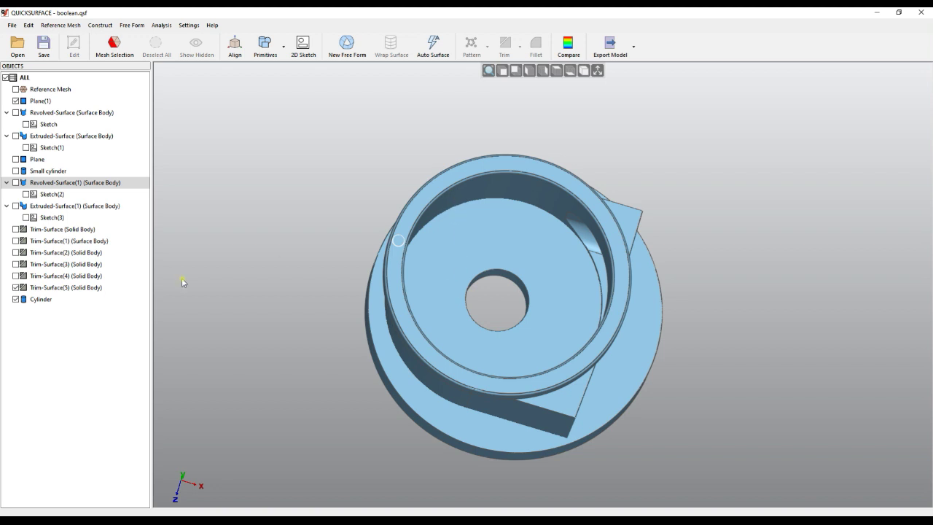
left_click(39, 300)
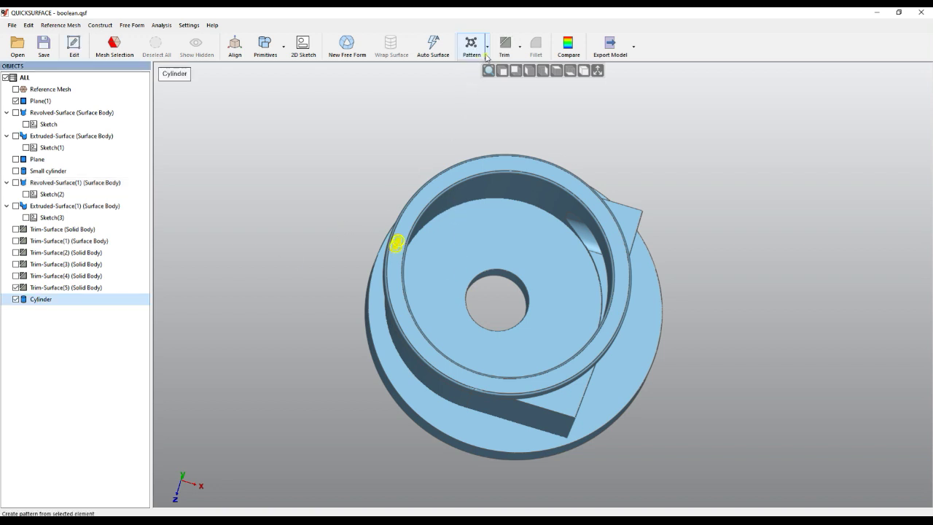
left_click(486, 54)
left_click(487, 72)
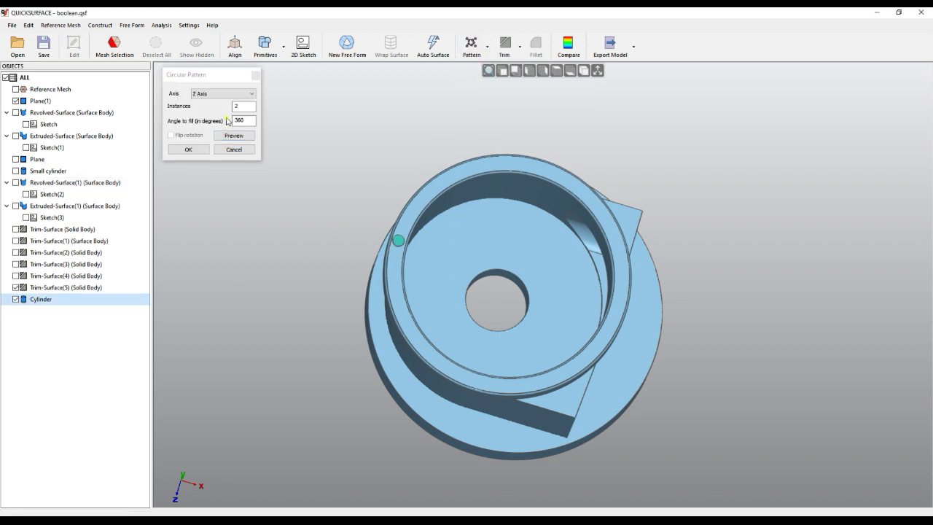
left_click(245, 94)
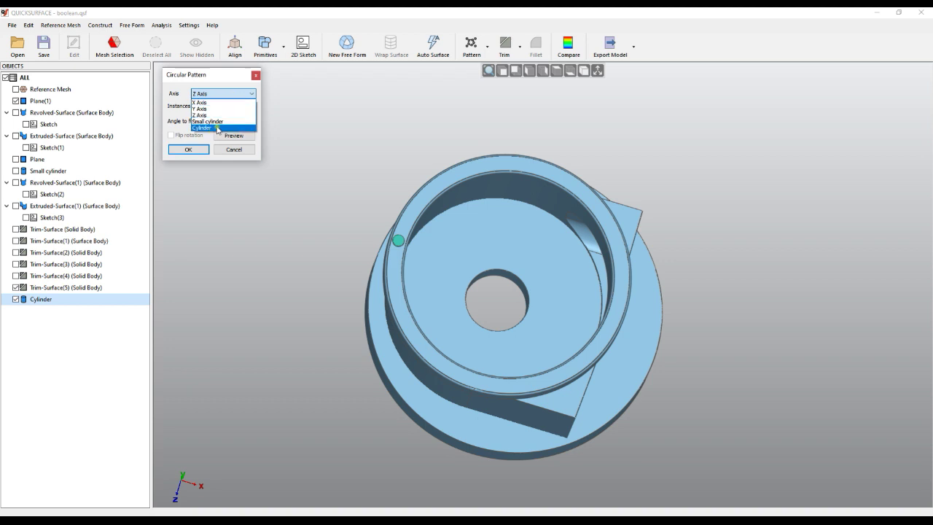
left_click(219, 121)
right_click_drag(491, 246, 484, 236)
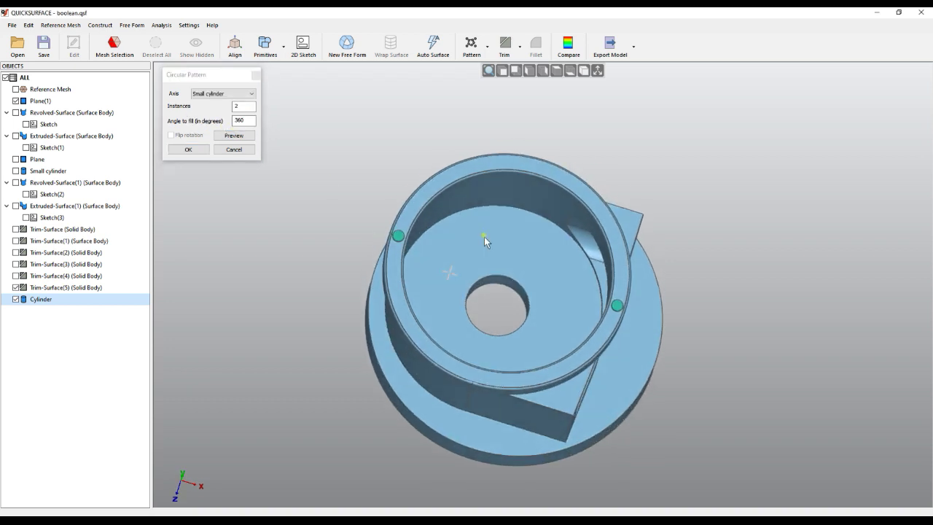
double_click(245, 107)
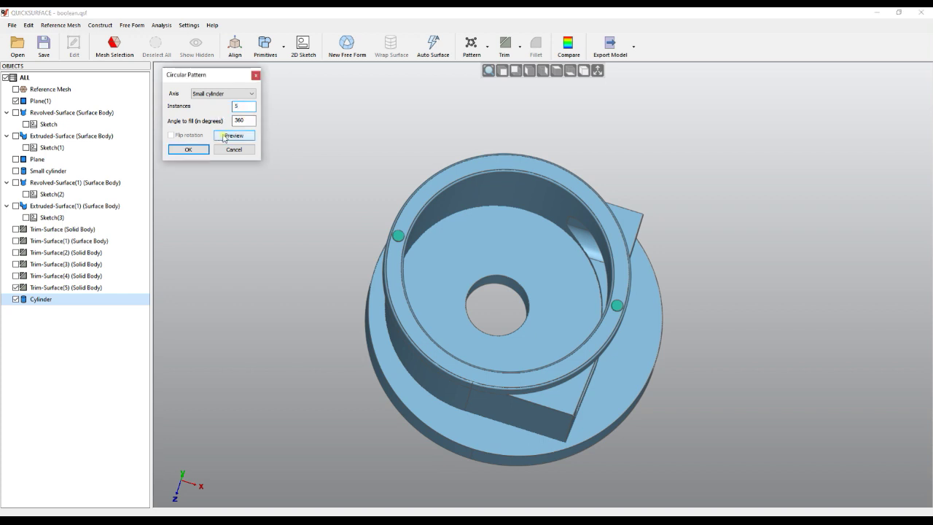
left_click(224, 136)
left_click(188, 150)
Cut the patterned solid cylinders from the flanged body to make the flange holes
right_click_drag(337, 189, 481, 237)
left_click(483, 239)
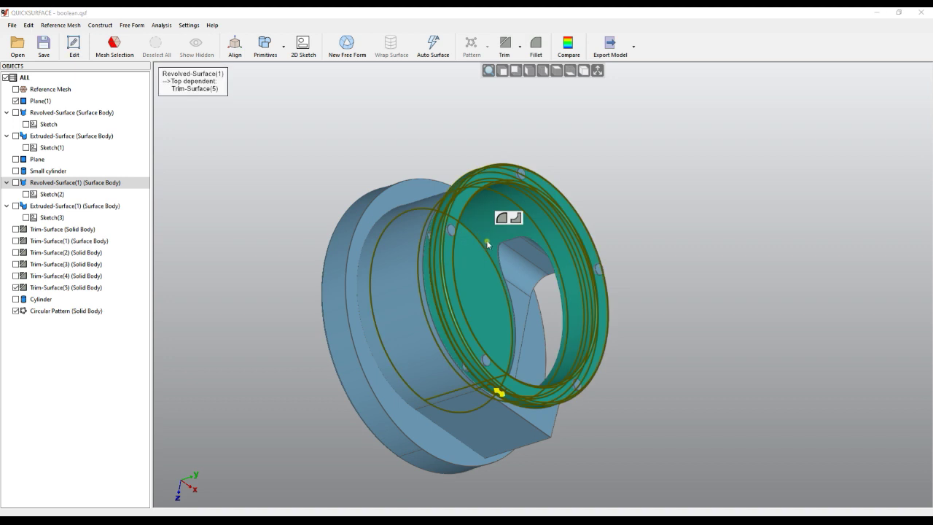
left_click(515, 217)
scroll(517, 191, "up", 2)
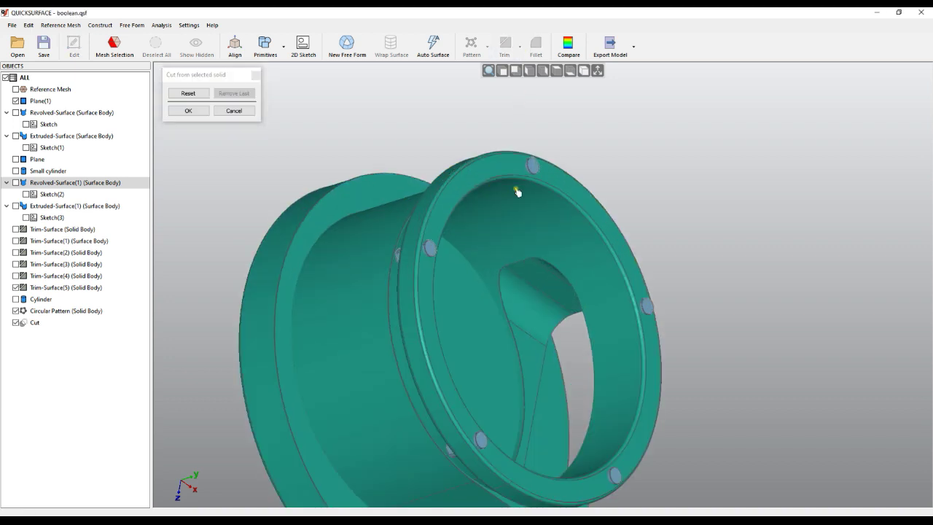
right_click_drag(525, 250, 450, 407)
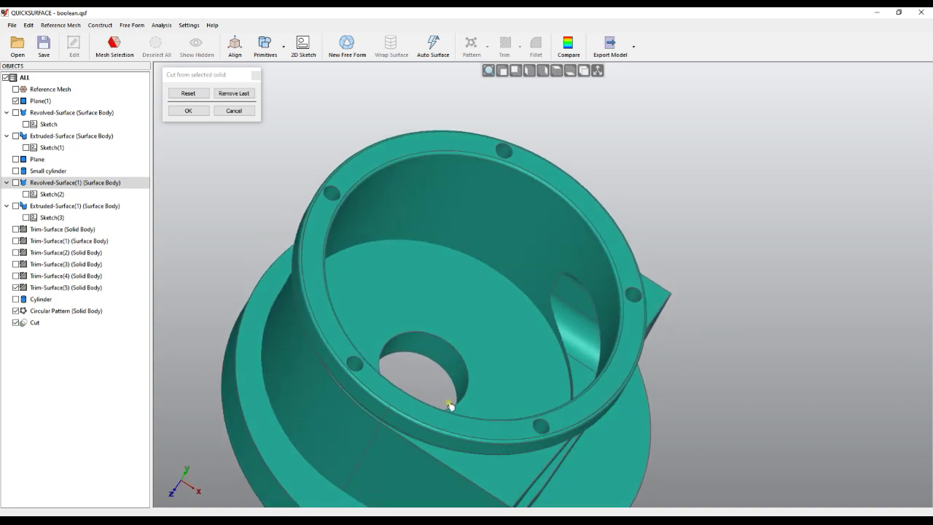
left_click(188, 110)
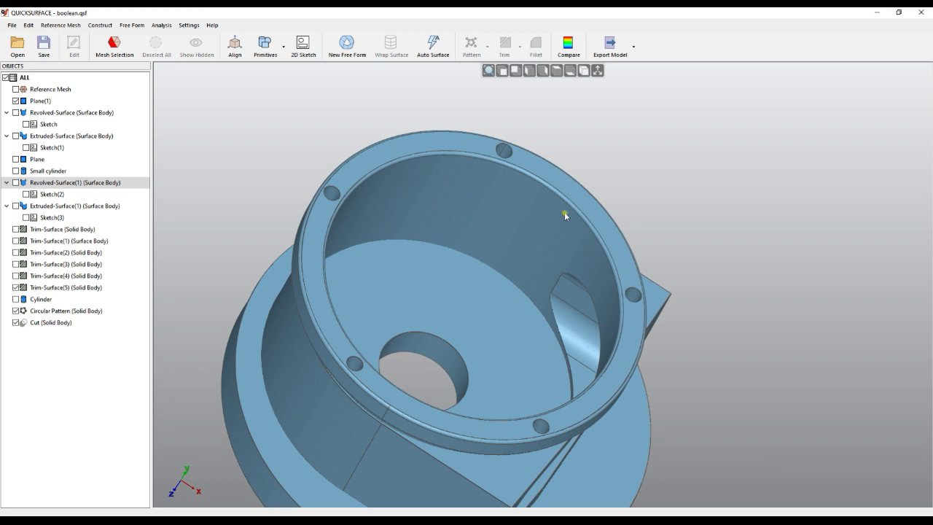
Edit the circular pattern to 10 instances and check the updated holes around the flange
scroll(564, 214, "down", 3)
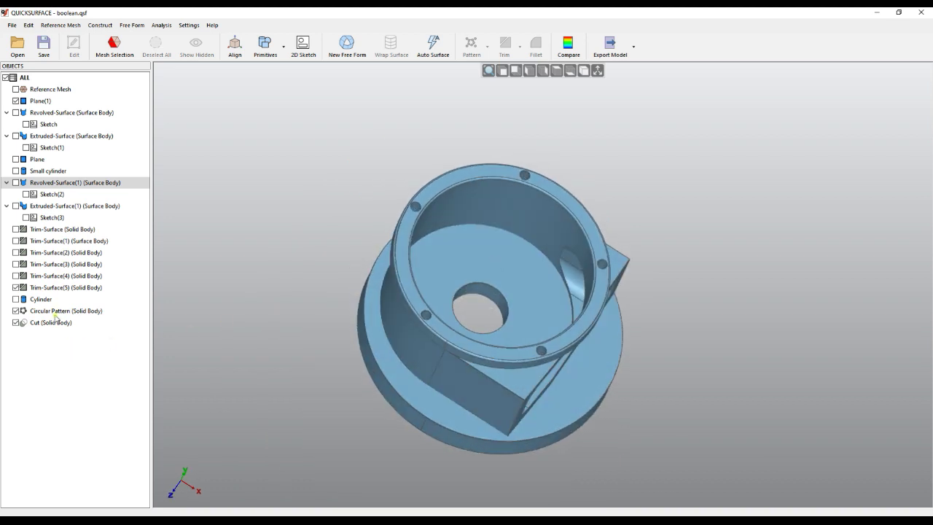
right_click(73, 311)
left_click(93, 312)
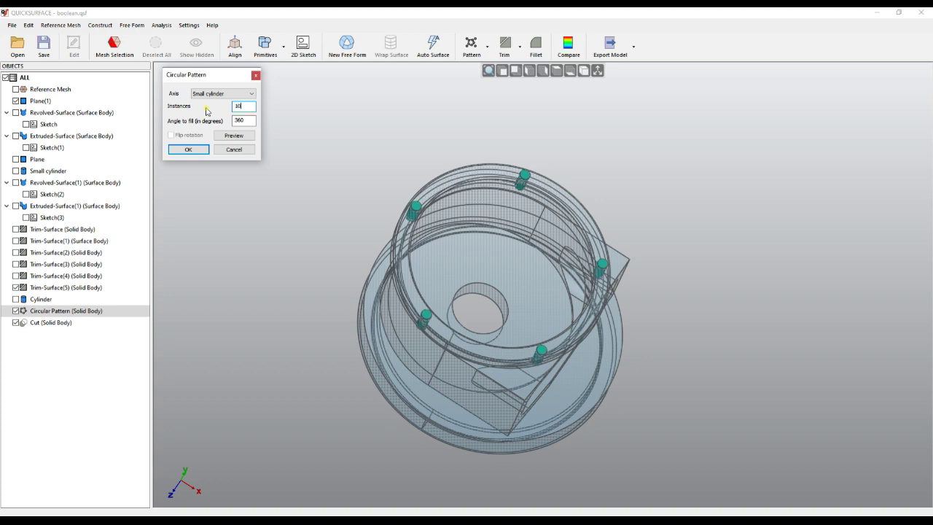
left_click(234, 136)
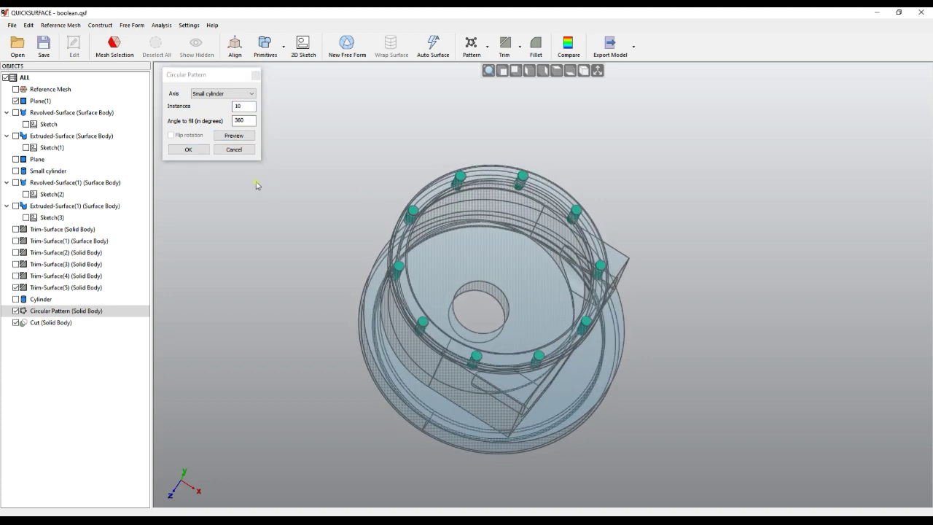
left_click(189, 150)
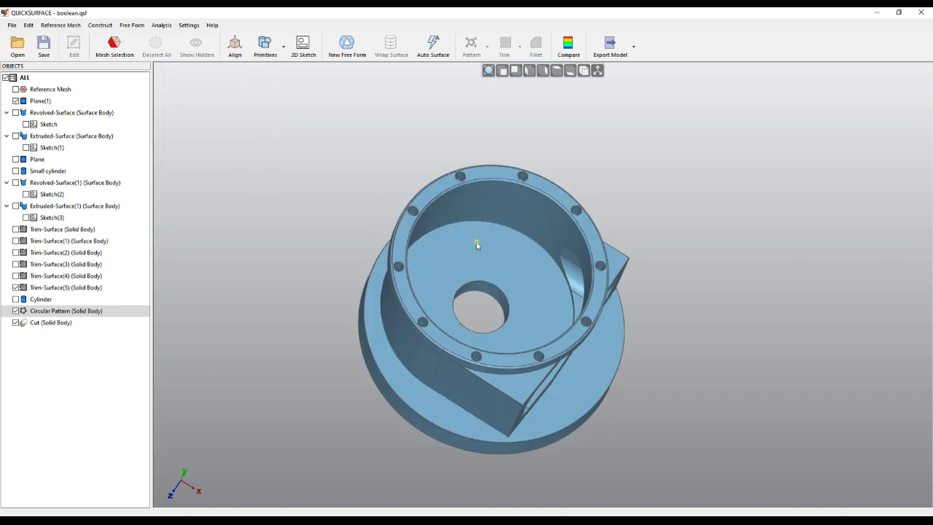
right_click_drag(473, 314, 326, 259)
scroll(554, 245, "up", 5)
scroll(629, 261, "down", 5)
right_click_drag(629, 261, 451, 205)
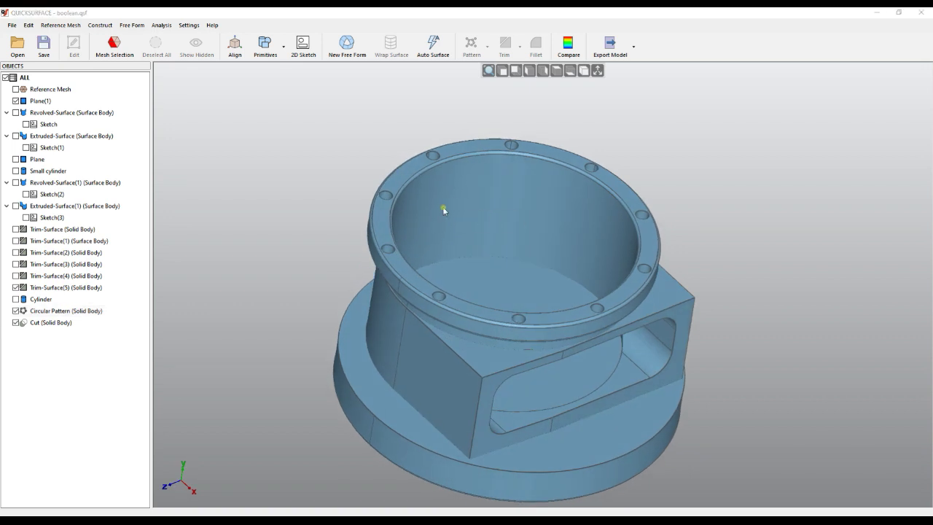
Open the project auto_surface_boundaries.qsf, discarding the changes to boolean.qsf
left_click(16, 42)
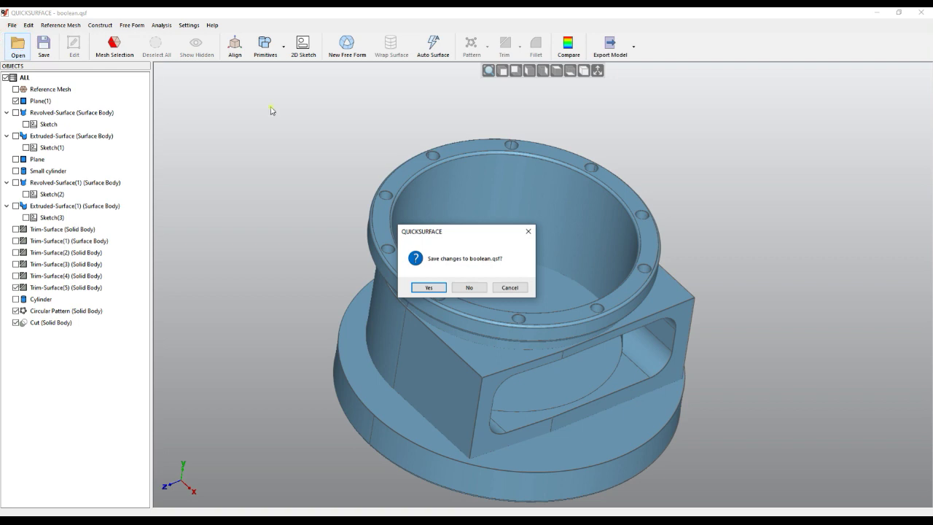
left_click(469, 287)
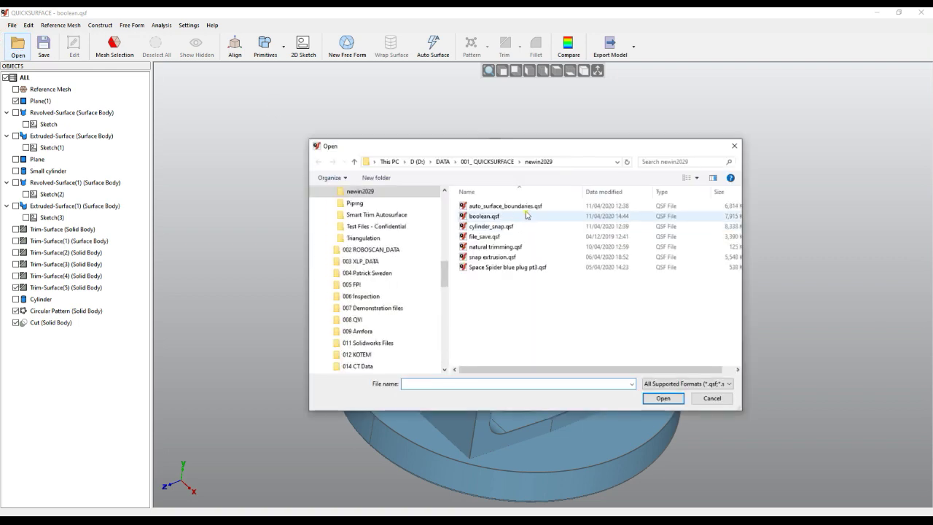
double_click(521, 206)
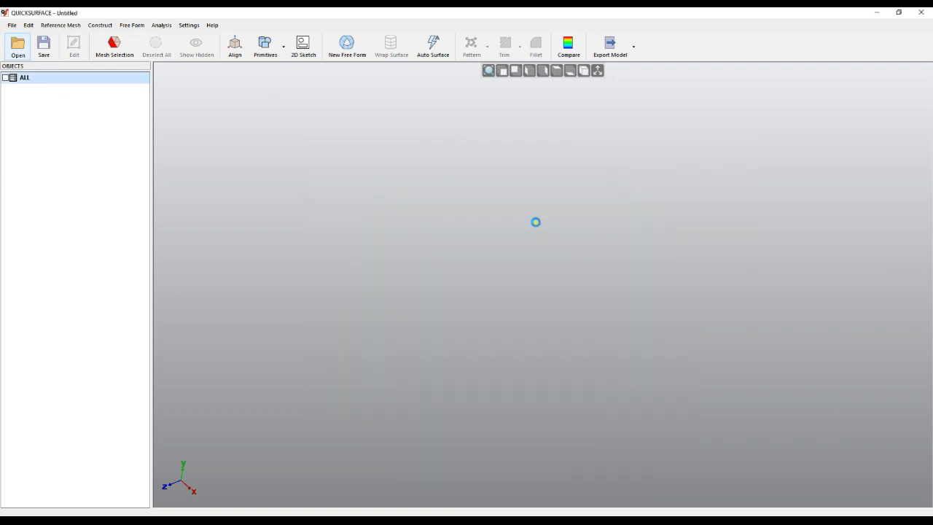
Examine the reference mesh and the fitted stem cylinder, both together and each on its own
right_click_drag(577, 352, 459, 173)
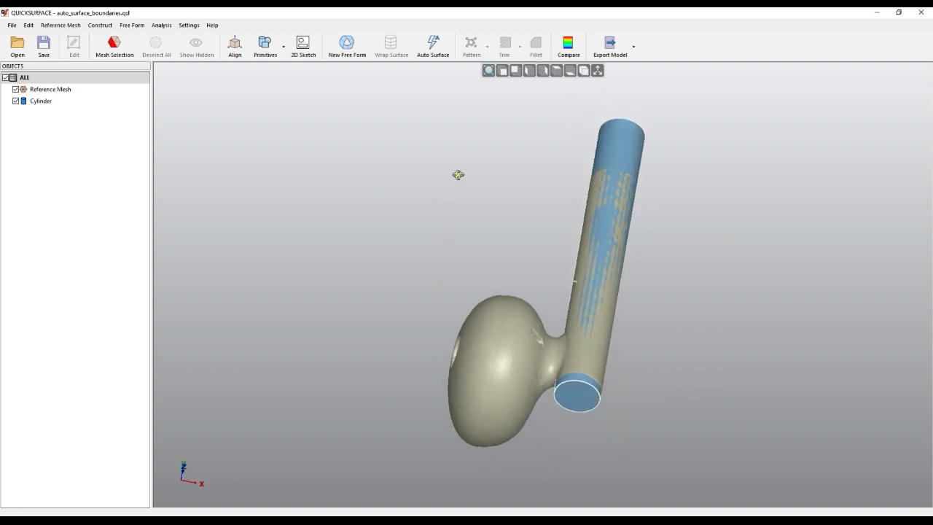
left_click(16, 101)
right_click_drag(565, 393, 581, 329)
scroll(560, 323, "up", 2)
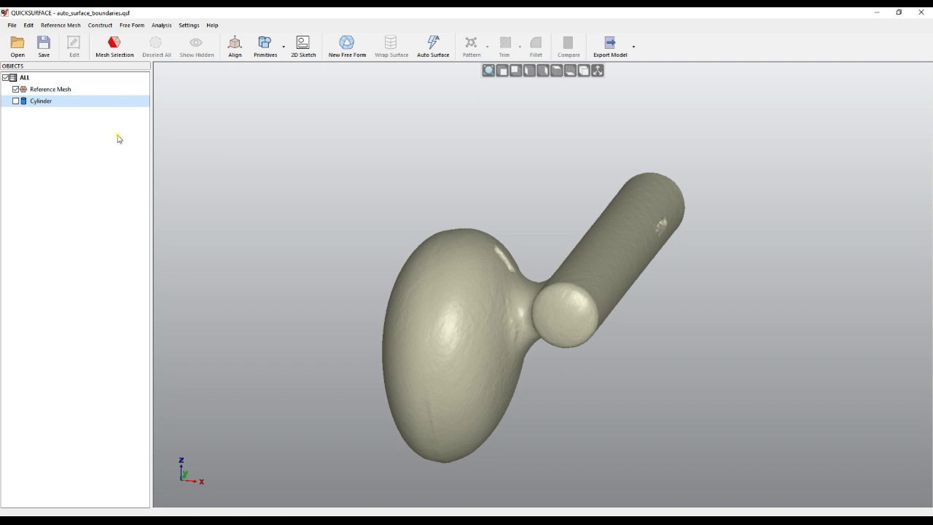
left_click(16, 101)
right_click_drag(560, 292, 536, 219)
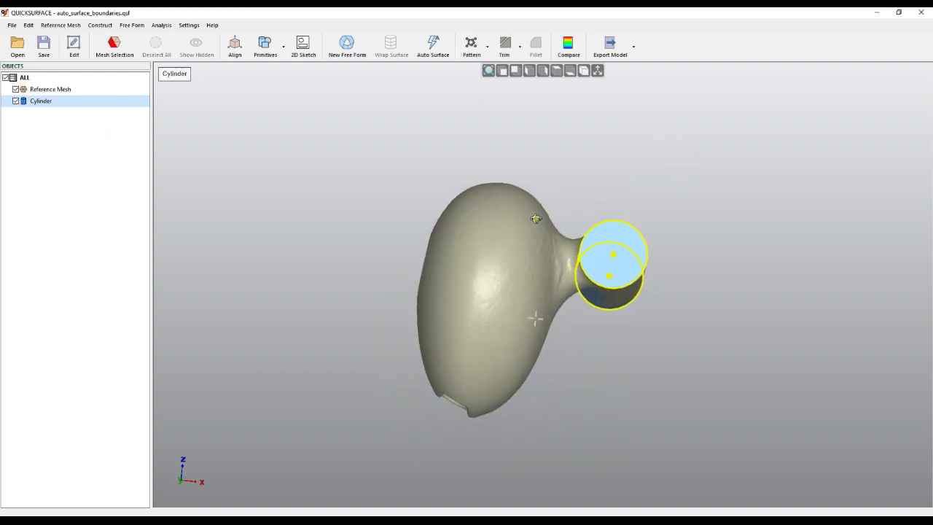
left_click(15, 89)
right_click_drag(559, 236, 554, 312)
Hide the cylinder and show only the reference mesh in a top view of the earbud head and neck
left_click(15, 100)
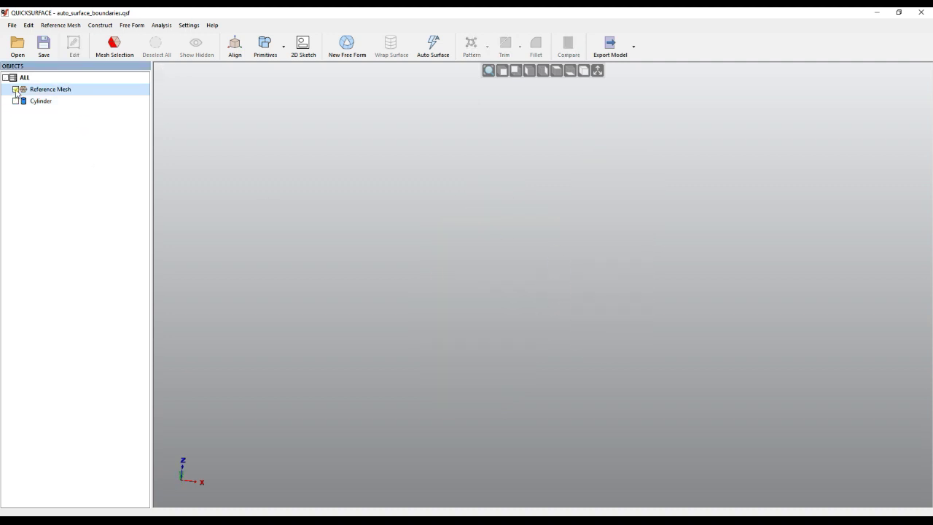
left_click(15, 89)
left_click(501, 71)
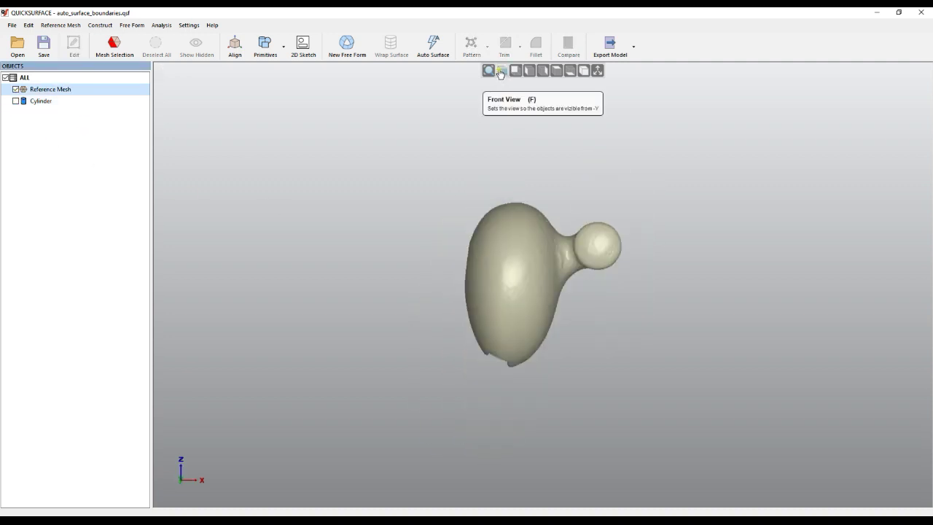
left_click(557, 73)
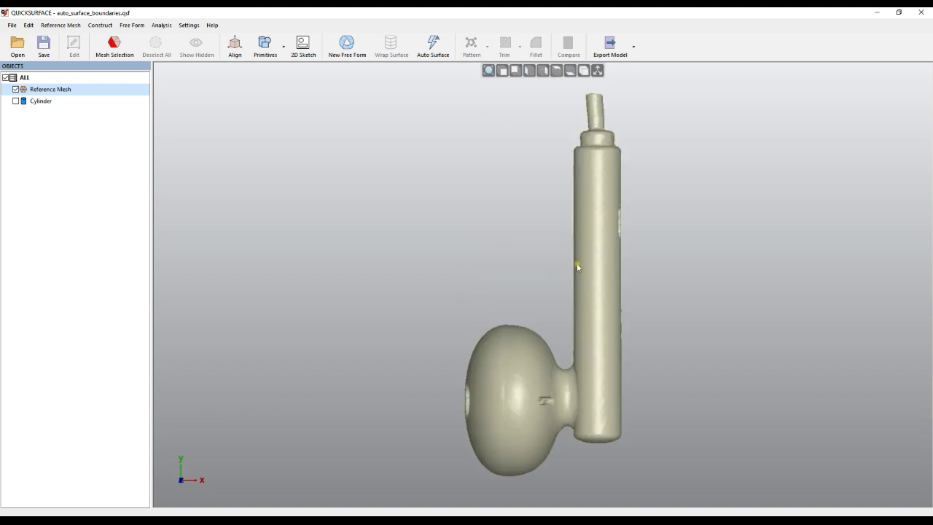
scroll(567, 356, "up", 4)
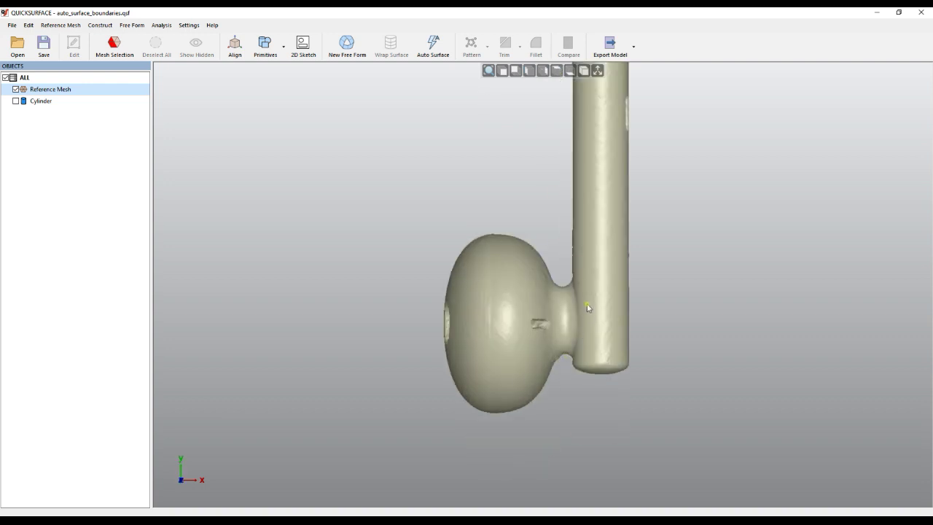
scroll(561, 337, "up", 2)
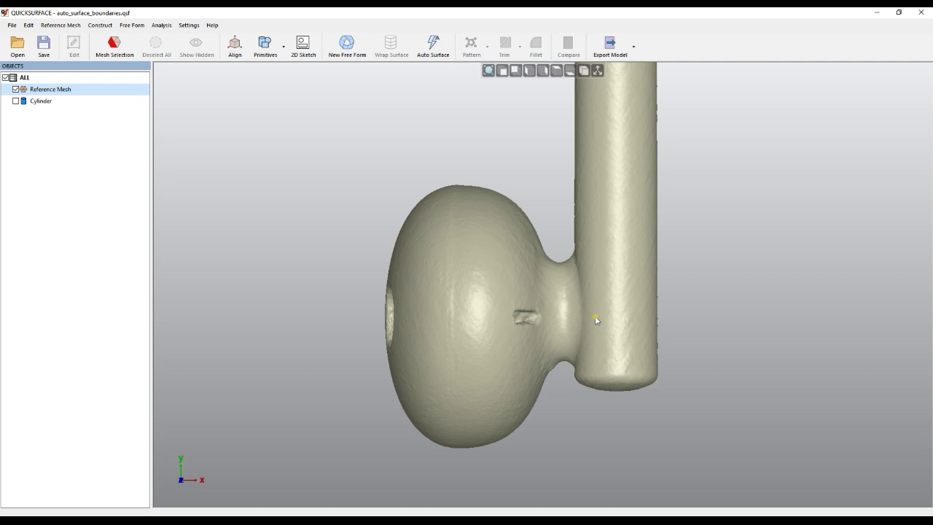
Select the mesh triangles of the whole earbud head through the full thickness, up to partway along the neck
left_click(114, 46)
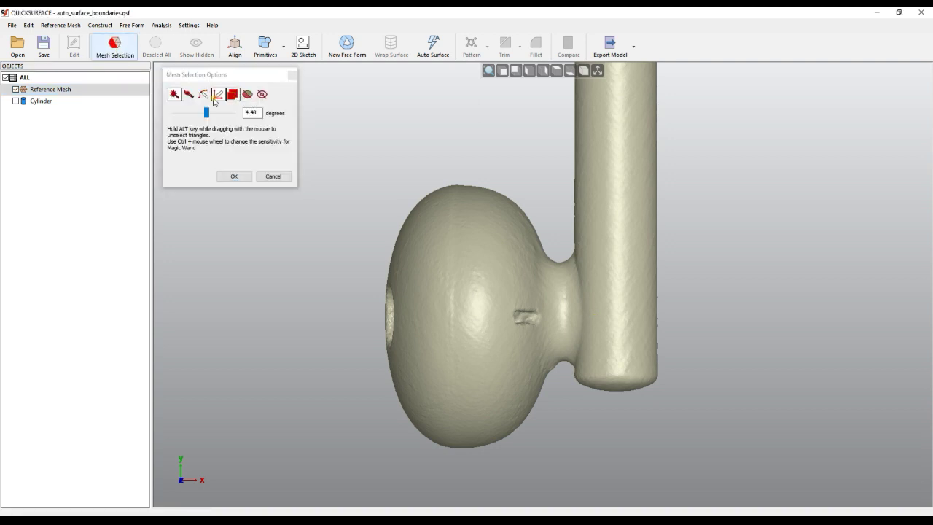
left_click(189, 94)
mouse_move(558, 214)
left_mouse_down()
mouse_move(512, 155)
mouse_move(339, 312)
mouse_move(477, 489)
mouse_move(579, 456)
left_mouse_up()
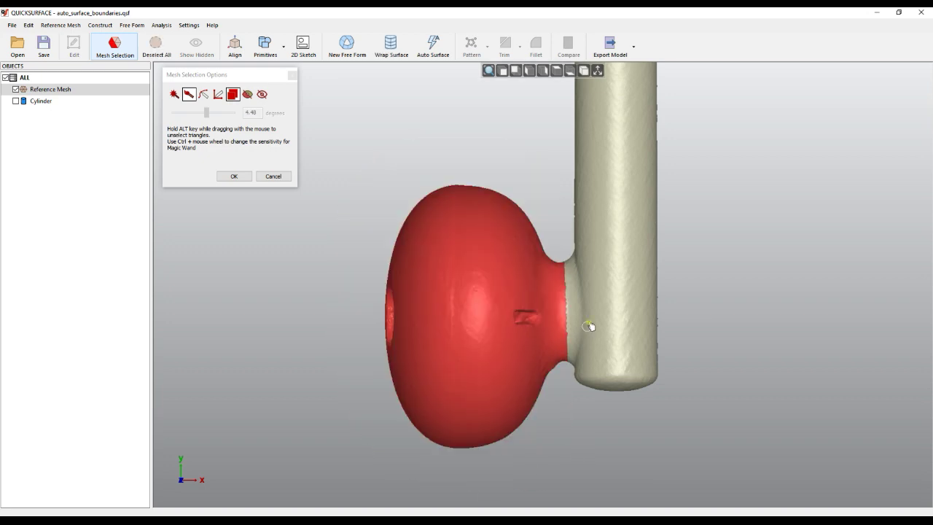
Turn off through selection and extend the triangle selection over the neck's near side to where it meets the stem
scroll(570, 278, "up", 5)
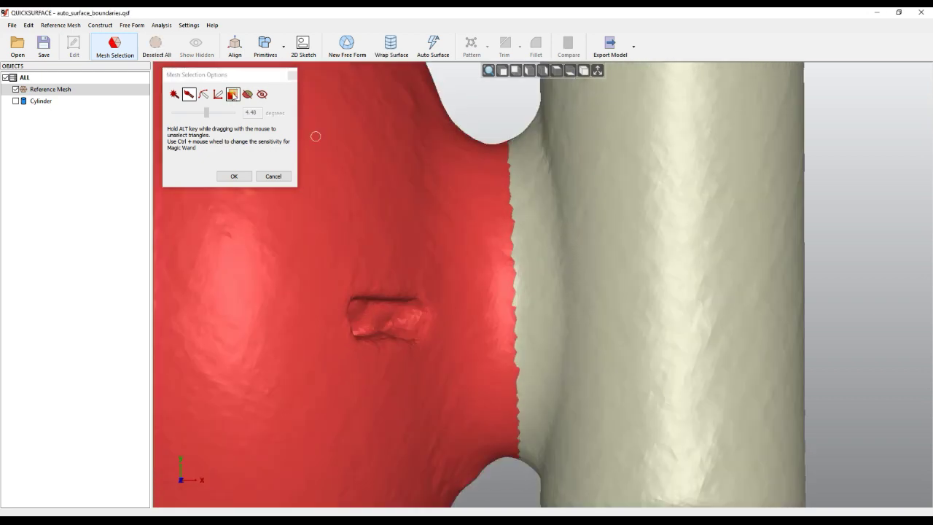
mouse_move(533, 132)
left_mouse_down()
mouse_move(554, 229)
mouse_move(555, 394)
mouse_move(537, 448)
mouse_move(513, 452)
mouse_move(505, 160)
mouse_move(493, 239)
left_mouse_up()
right_click_drag(504, 254, 630, 274)
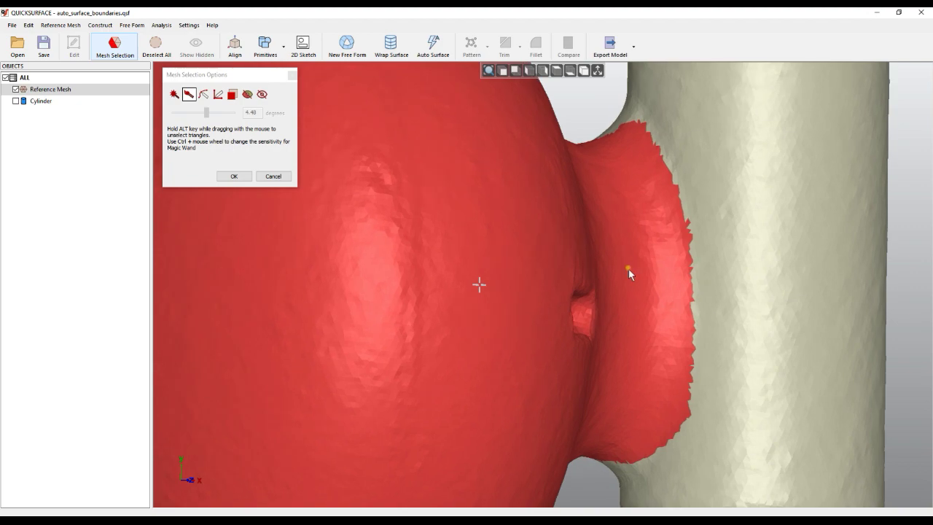
right_click_drag(621, 392, 595, 236)
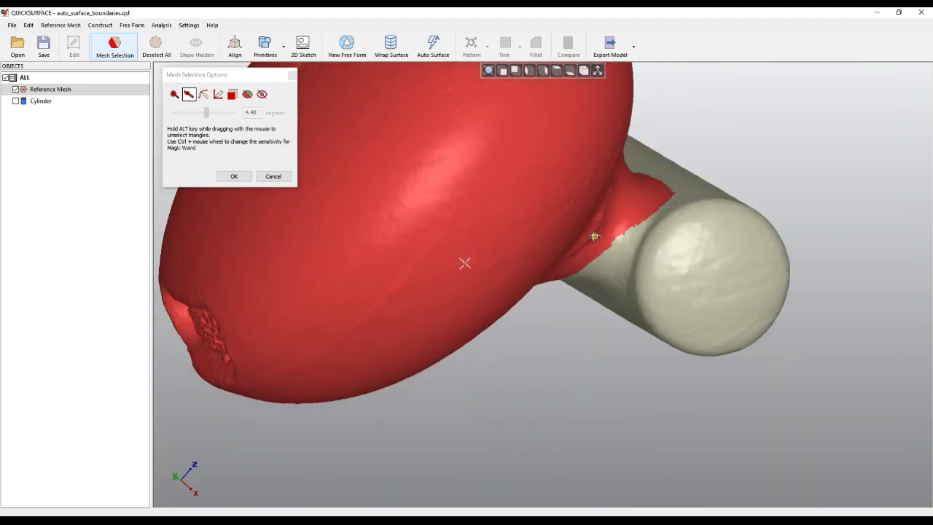
scroll(635, 214, "up", 5)
mouse_move(690, 197)
left_mouse_down()
mouse_move(562, 407)
mouse_move(495, 304)
left_mouse_up()
Extend the triangle selection over the opposite side of the neck down to the stem blend
scroll(493, 296, "down", 5)
right_click_drag(456, 259, 529, 187)
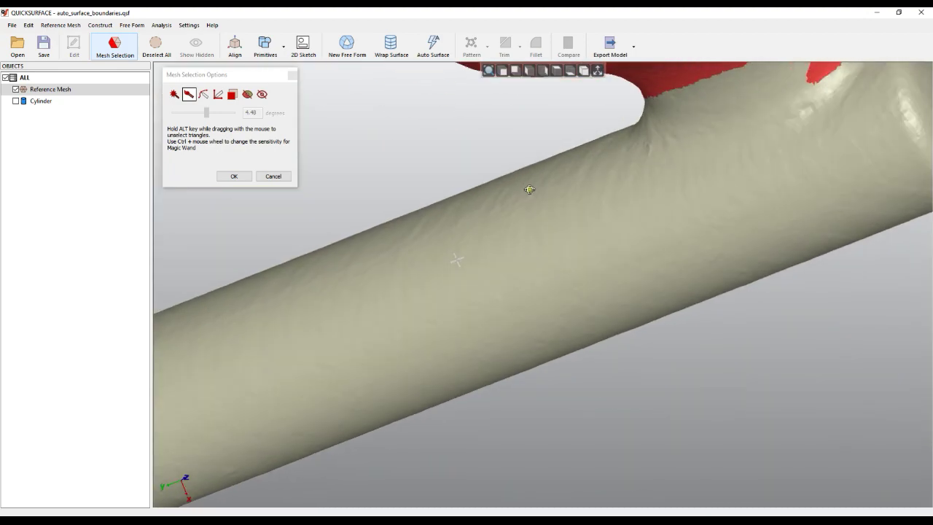
scroll(530, 187, "down", 2)
scroll(693, 131, "up", 7)
scroll(695, 131, "down", 2)
mouse_move(717, 185)
left_mouse_down()
mouse_move(650, 237)
mouse_move(510, 270)
mouse_move(404, 237)
mouse_move(430, 190)
left_mouse_up()
mouse_move(506, 199)
right_mouse_down()
mouse_move(584, 158)
mouse_move(715, 150)
right_mouse_up()
mouse_move(711, 146)
left_mouse_down()
mouse_move(512, 202)
mouse_move(654, 202)
mouse_move(437, 275)
left_mouse_up()
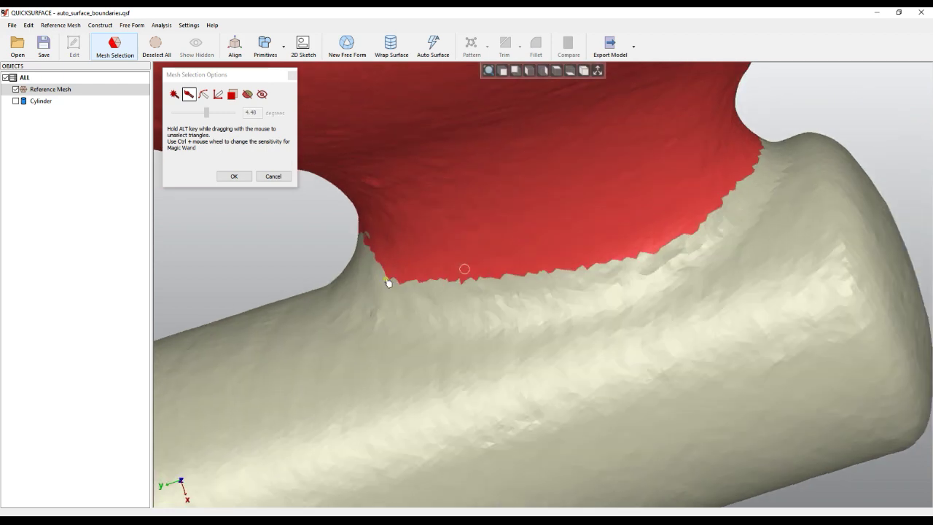
right_click_drag(437, 276, 412, 277)
mouse_move(394, 274)
left_mouse_down()
mouse_move(321, 261)
mouse_move(297, 245)
mouse_move(371, 250)
left_mouse_up()
Refine the selection border where the far side of the neck blends into the stem
scroll(393, 218, "down", 3)
mouse_move(450, 246)
right_mouse_down()
mouse_move(281, 252)
mouse_move(373, 228)
right_mouse_up()
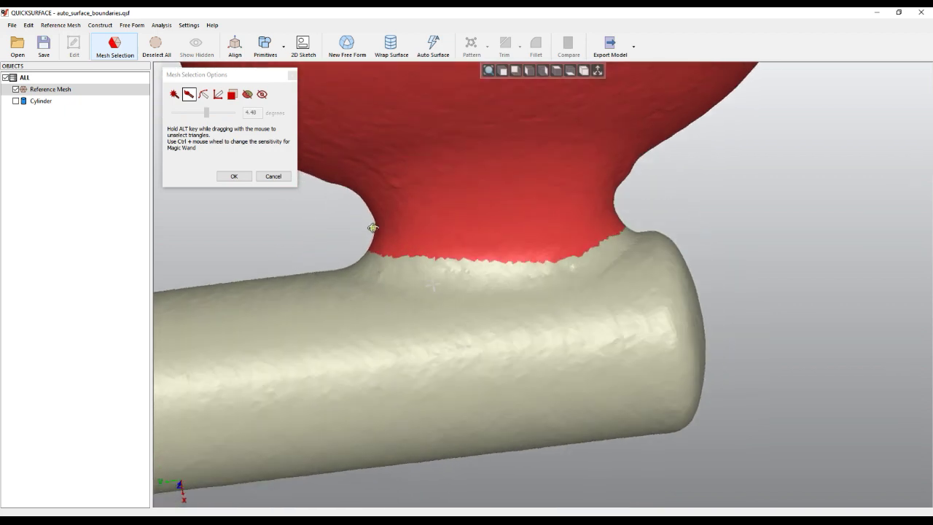
scroll(378, 264, "up", 3)
mouse_move(329, 268)
left_mouse_down()
mouse_move(552, 294)
mouse_move(734, 279)
mouse_move(809, 240)
left_mouse_up()
mouse_move(552, 338)
right_mouse_down()
mouse_move(452, 340)
mouse_move(603, 291)
right_mouse_up()
left_click_drag(697, 257, 566, 284)
Extend the selection around the notched side of the neck and trim its jagged border along the stem
scroll(558, 283, "down", 3)
mouse_move(558, 282)
right_mouse_down()
mouse_move(474, 368)
mouse_move(255, 338)
right_mouse_up()
scroll(306, 315, "up", 4)
left_click_drag(311, 248, 410, 296)
right_click_drag(508, 329, 396, 376)
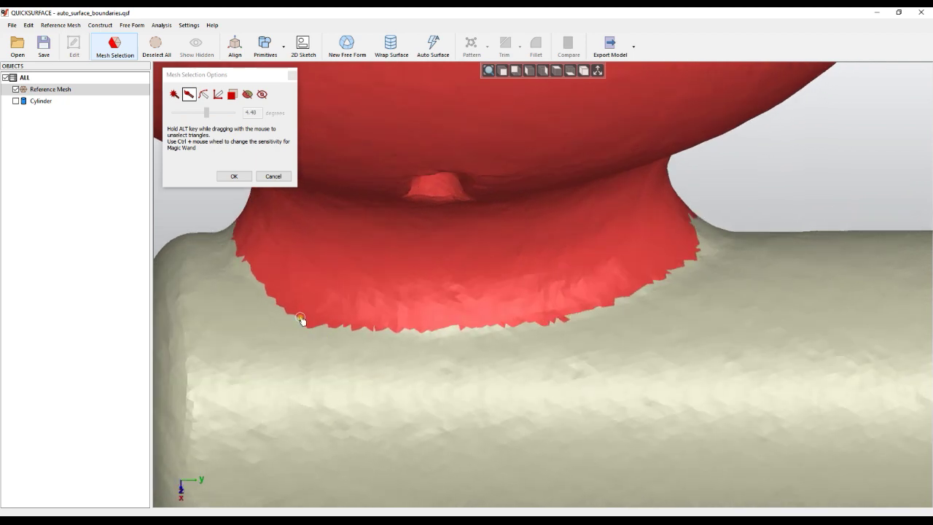
mouse_move(256, 294)
left_mouse_down()
mouse_move(308, 333)
mouse_move(352, 345)
mouse_move(484, 336)
left_mouse_up()
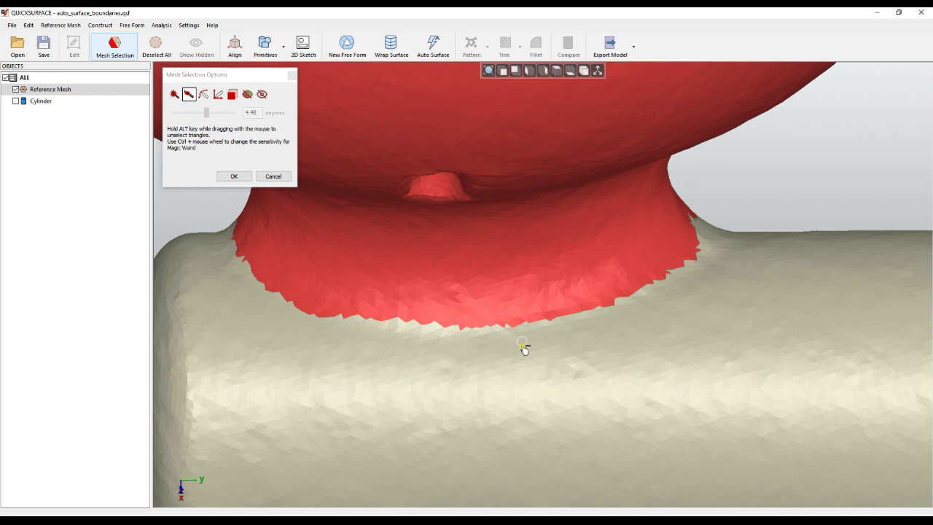
Fill the remaining gap in the selection at the neck's edge, touch up the border and accept the mesh selection
right_click_drag(668, 313, 703, 280)
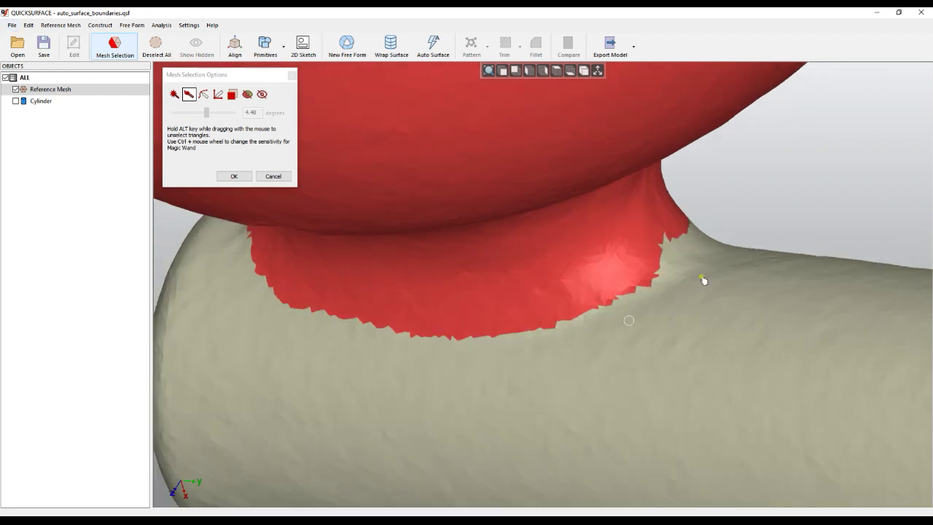
mouse_move(688, 233)
left_mouse_down()
mouse_move(658, 266)
mouse_move(660, 237)
left_mouse_up()
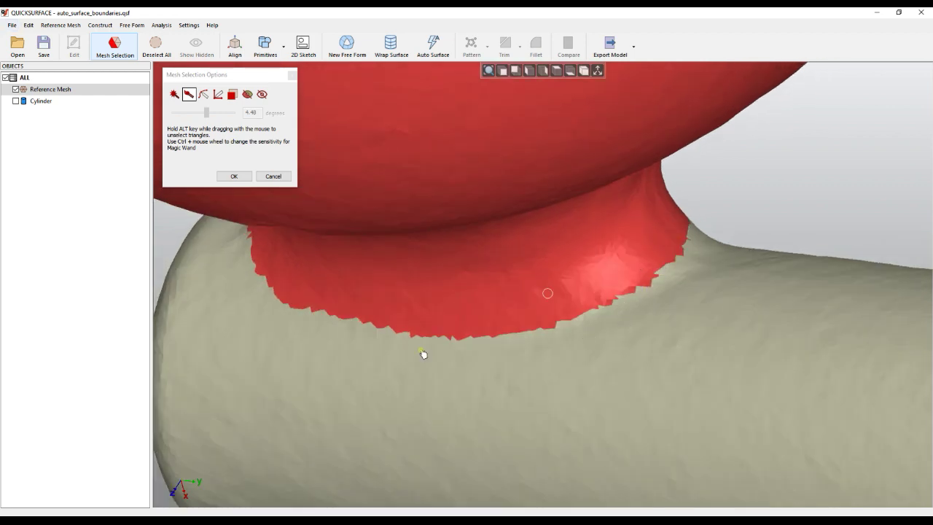
right_click_drag(516, 273, 450, 131)
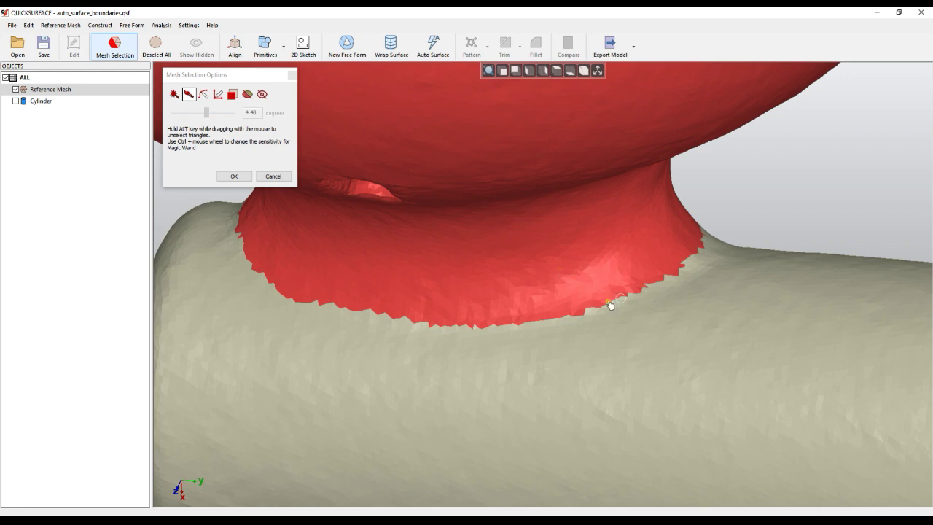
right_click_drag(497, 367, 629, 348)
scroll(630, 347, "down", 3)
right_click_drag(395, 316, 729, 368)
left_click_drag(413, 296, 468, 318)
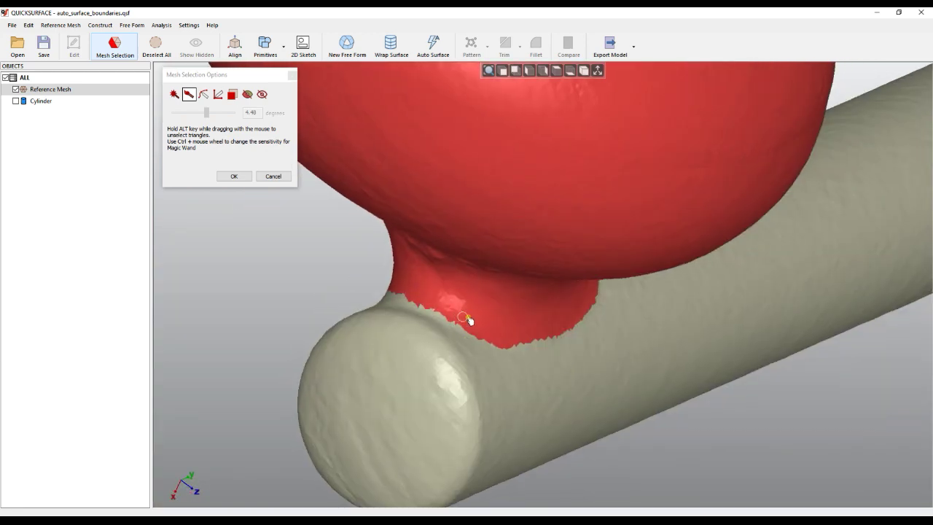
left_click(233, 176)
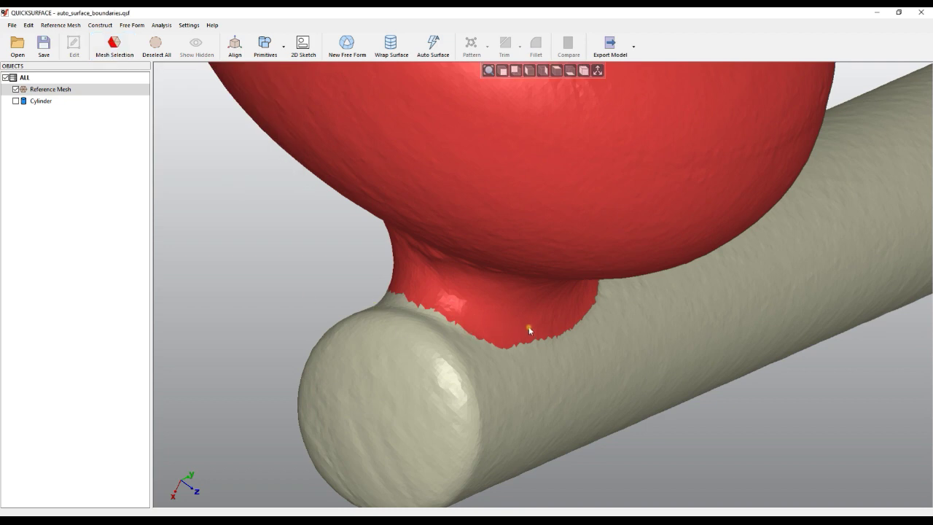
Preview an auto surface from the selected triangles only, with Medium target quads, Balanced feature details and no symmetry
left_click(433, 45)
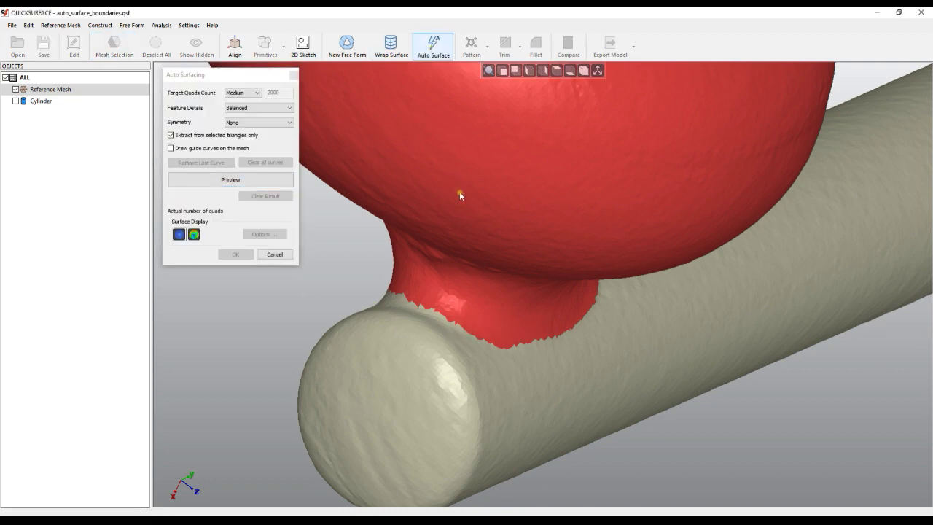
scroll(595, 293, "down", 5)
mouse_move(623, 220)
right_mouse_down()
mouse_move(587, 354)
mouse_move(679, 395)
mouse_move(850, 425)
mouse_move(644, 377)
mouse_move(626, 222)
right_mouse_up()
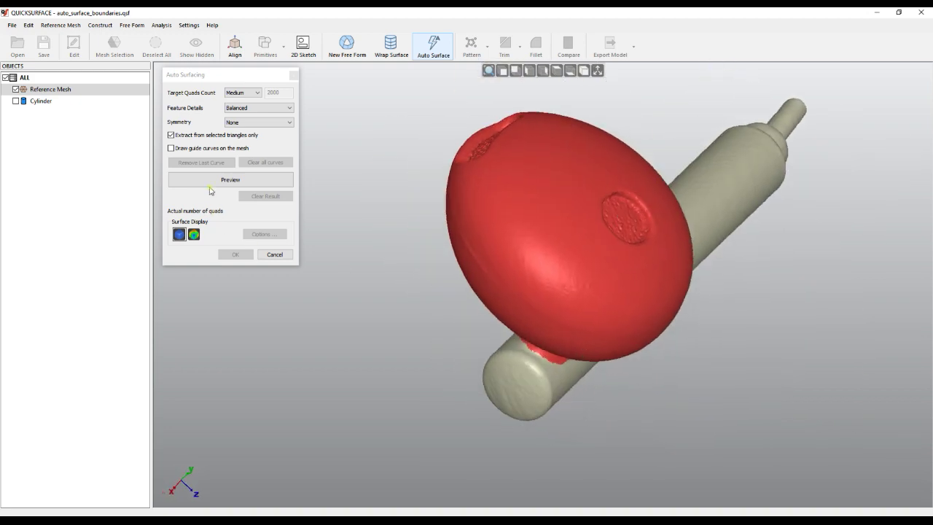
left_click(282, 185)
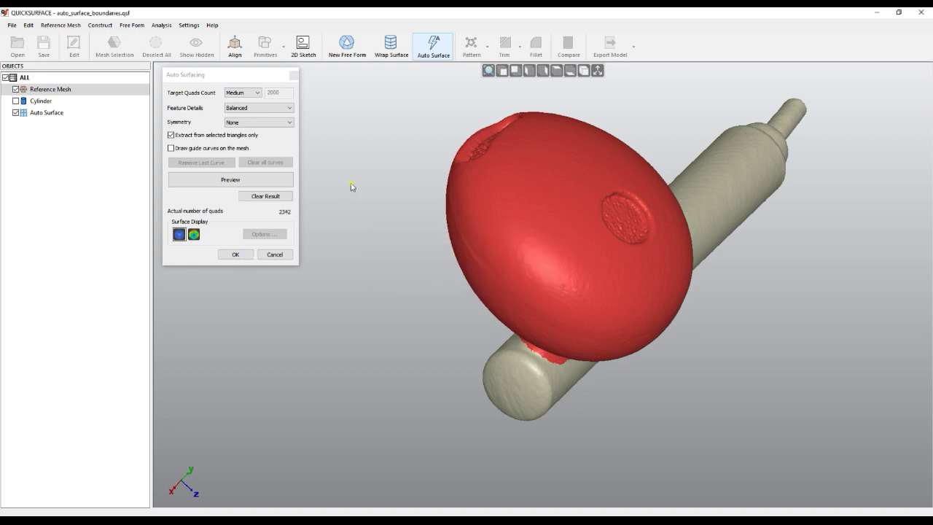
Check the auto surface's boundary around the neck from several sides and accept the surface
right_click_drag(671, 225, 511, 313)
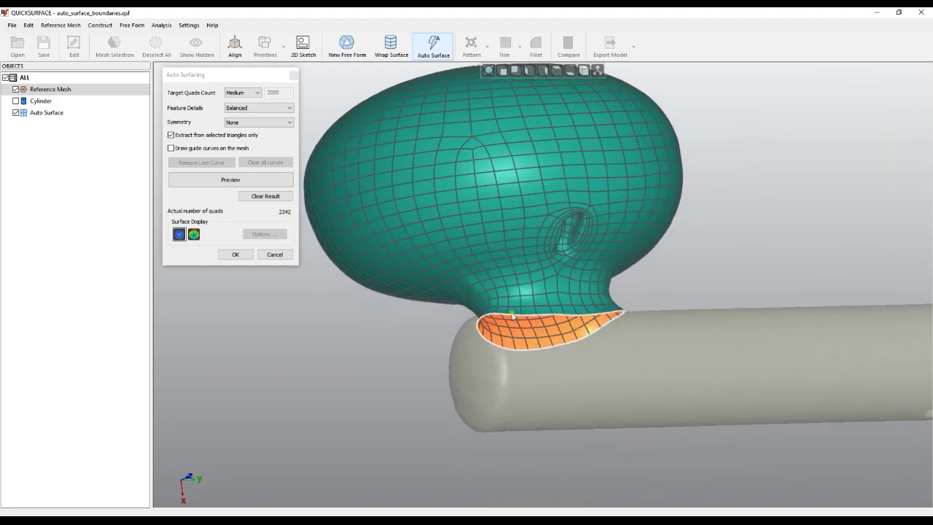
scroll(510, 313, "up", 3)
right_click_drag(664, 381, 557, 441)
scroll(493, 379, "down", 5)
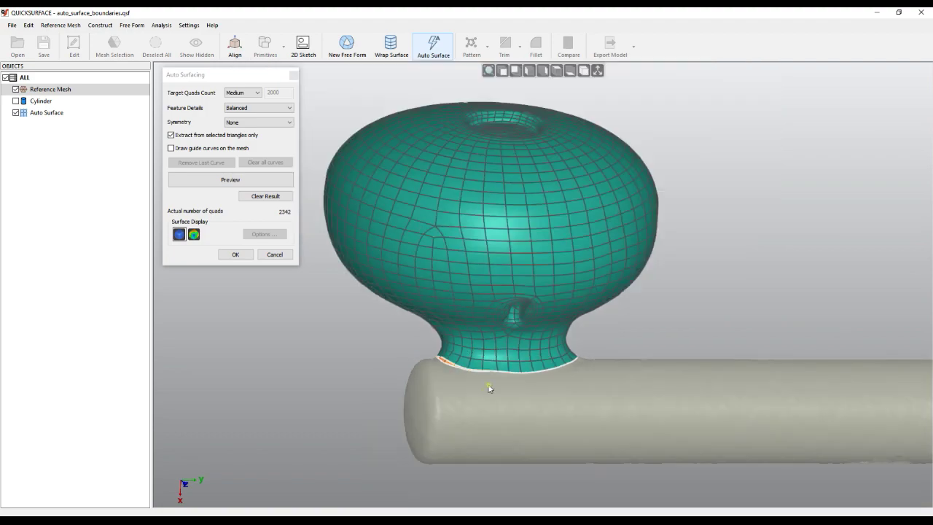
scroll(493, 379, "up", 10)
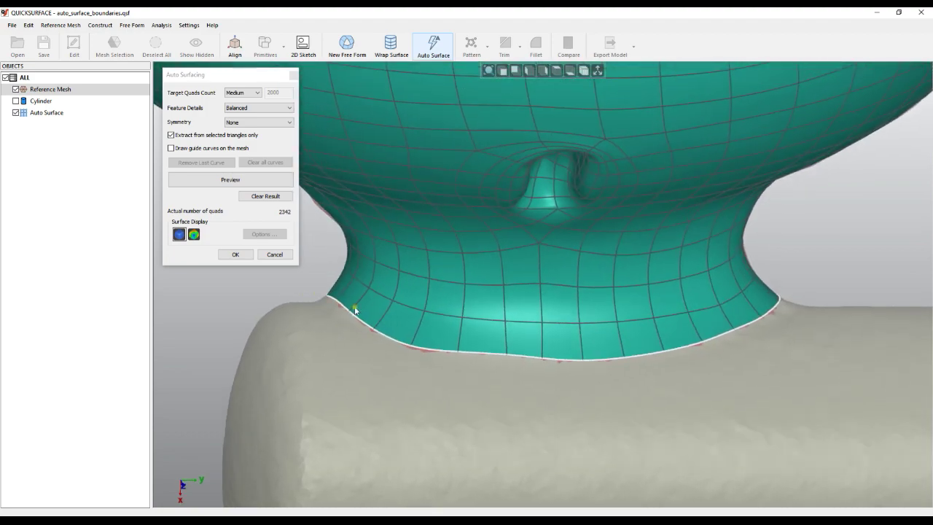
right_click_drag(610, 383, 405, 344)
right_click_drag(624, 360, 562, 259)
left_click(246, 256)
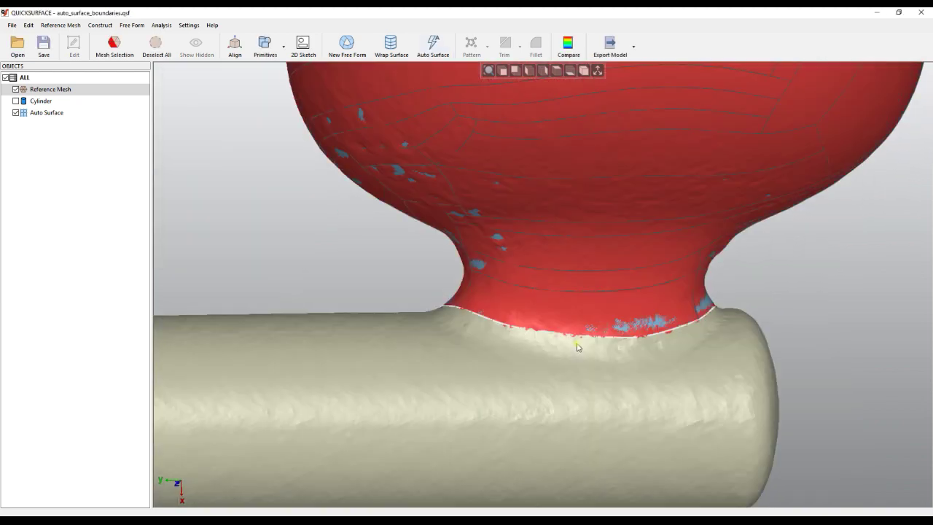
Deselect all mesh triangles and open the auto surface for editing
left_click(156, 46)
right_click_drag(522, 331, 510, 309)
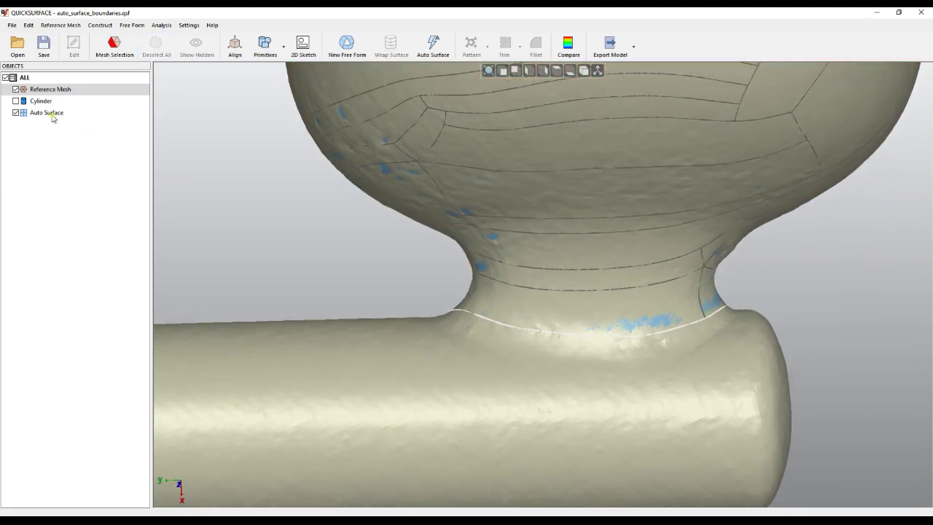
double_click(52, 114)
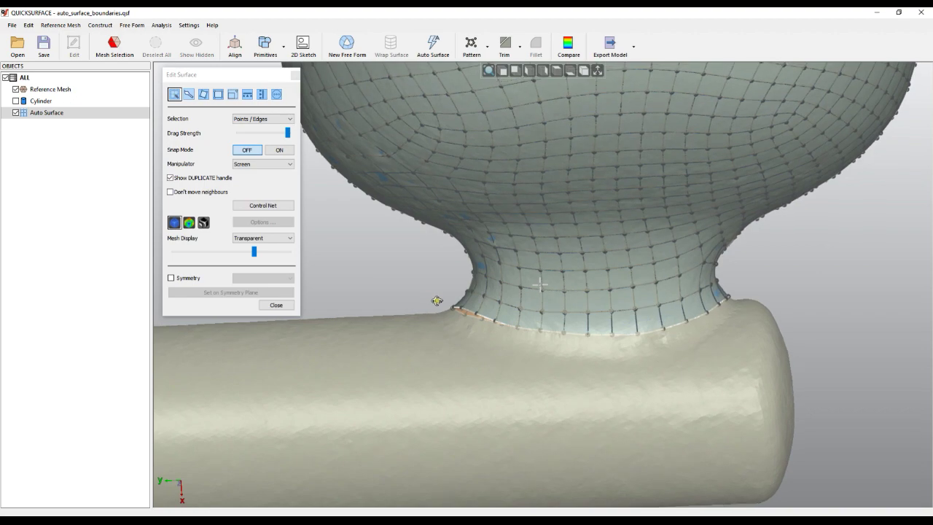
Smooth the auto surface's open boundary edge loop at the base of the neck, above the reference mesh cylinder
scroll(485, 347, "up", 5)
mouse_move(455, 343)
middle_mouse_down()
mouse_move(498, 374)
mouse_move(464, 367)
mouse_move(451, 350)
middle_mouse_up()
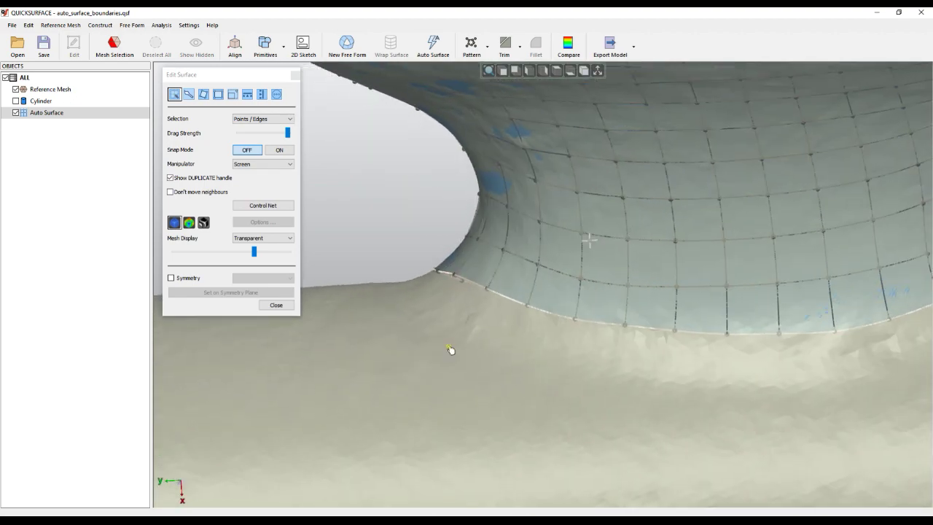
scroll(450, 349, "down", 3)
right_click_drag(444, 357, 445, 352)
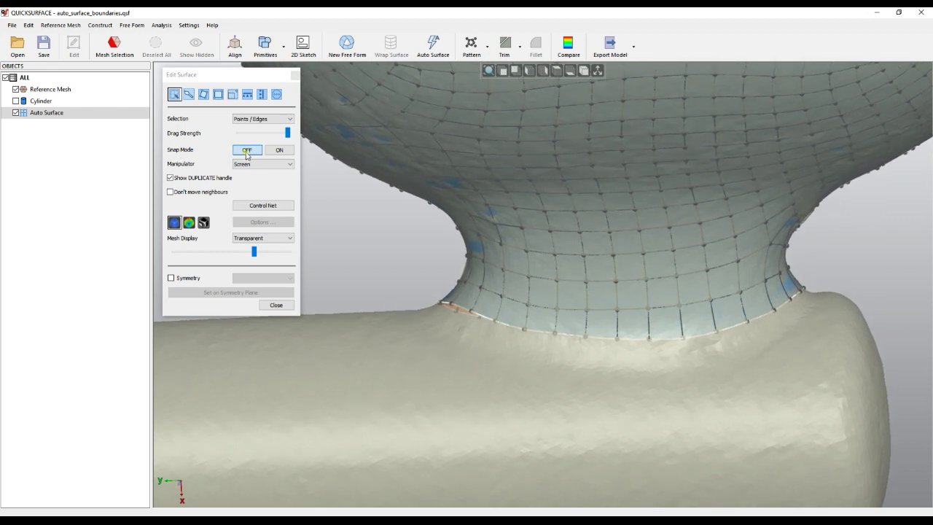
double_click(482, 319)
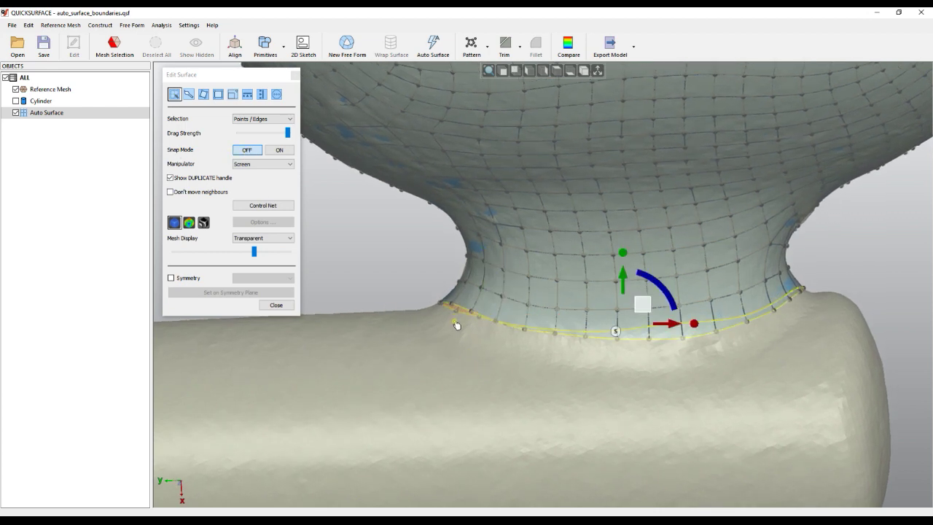
right_click(394, 269)
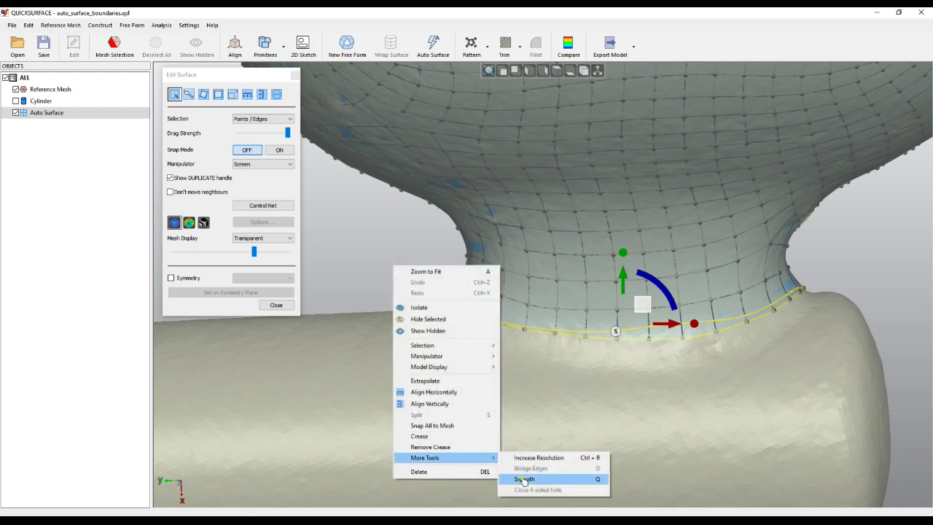
left_click(524, 479)
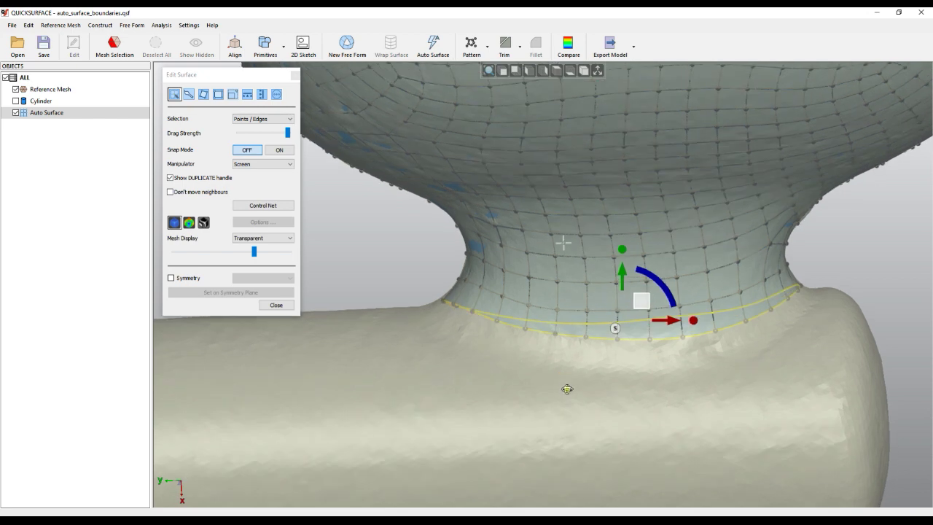
Smooth the neighbouring edge loop just above the neck's boundary and clear the edge selection
left_click(495, 294)
right_click(408, 252)
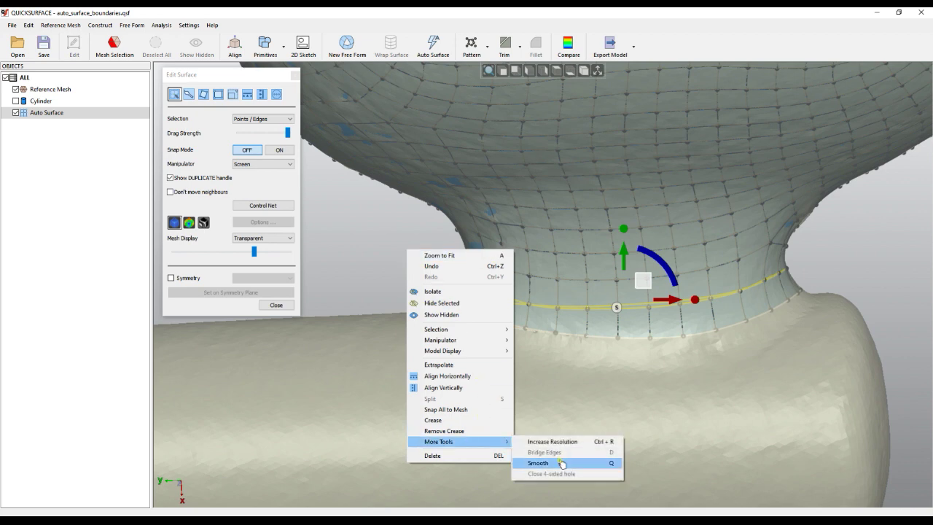
left_click(561, 464)
scroll(459, 269, "down", 3)
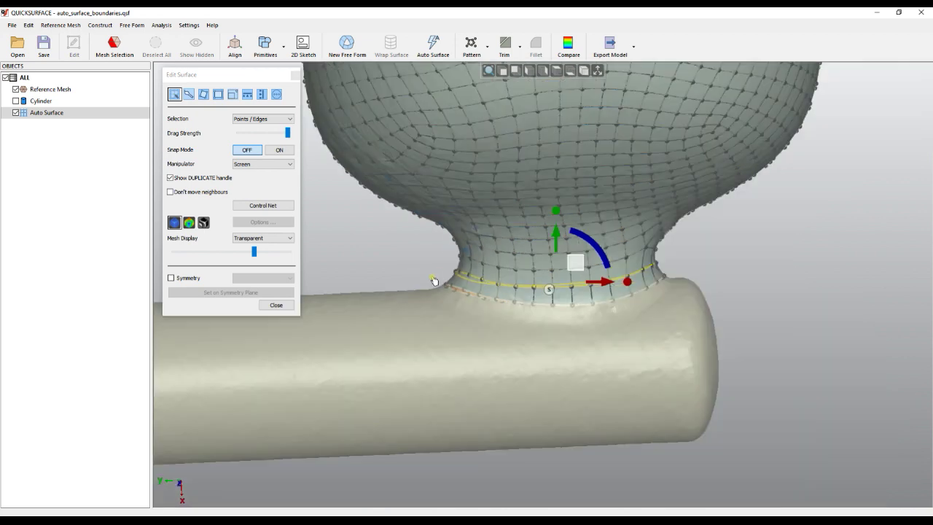
left_click(408, 259)
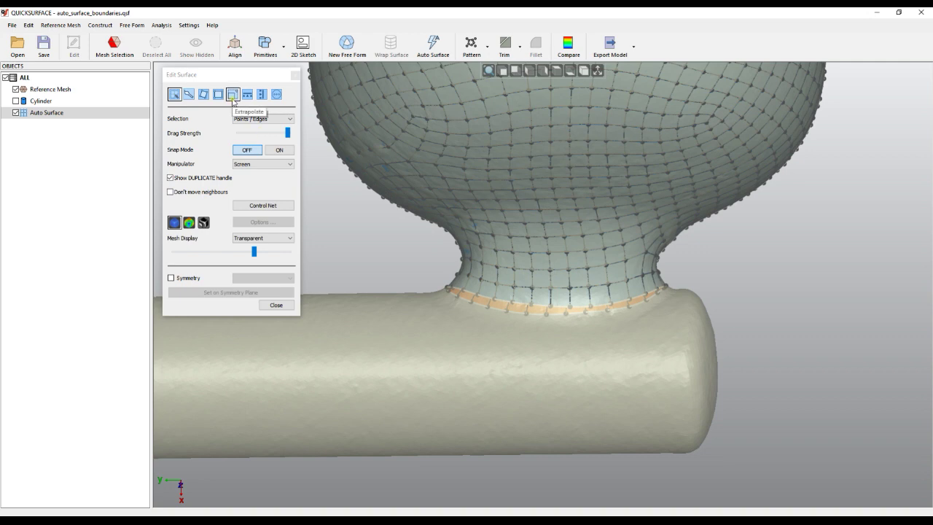
Hide the reference mesh and show the fitted cylinder together with the auto surface
scroll(413, 302, "up", 1)
scroll(472, 322, "up", 3)
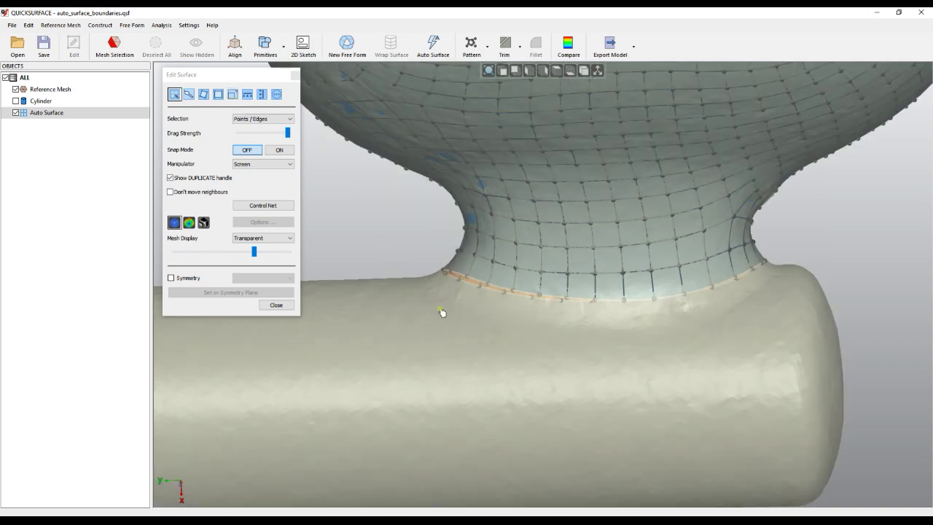
left_click(15, 89)
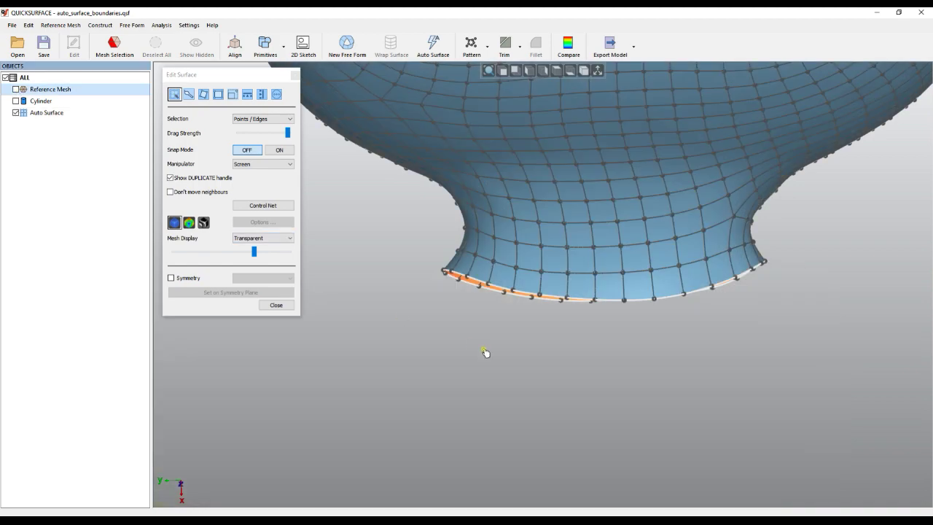
right_click_drag(490, 355, 602, 312)
left_click(15, 101)
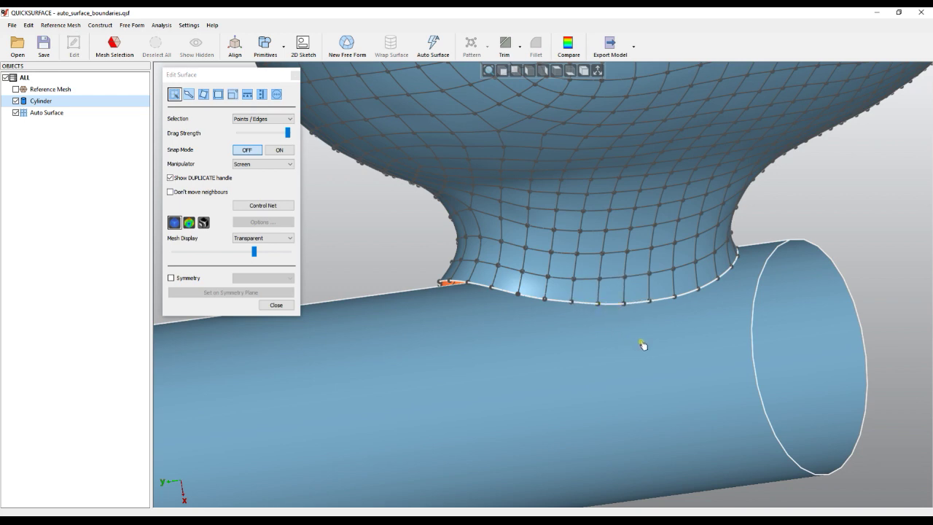
Extrapolate the auto surface's boundary loop around the neck downwards so that it extends into the cylinder
left_click(610, 302)
left_click(364, 254)
left_click(232, 98)
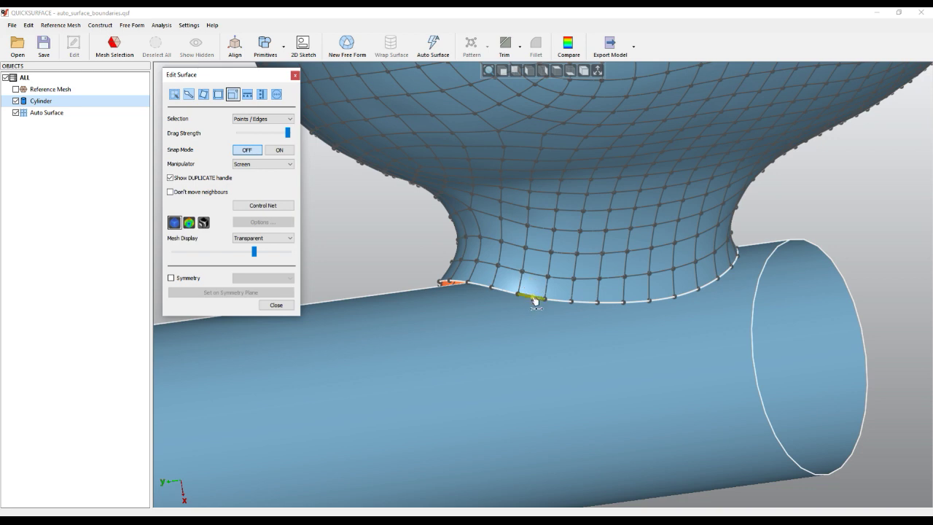
left_click_drag(535, 300, 532, 331)
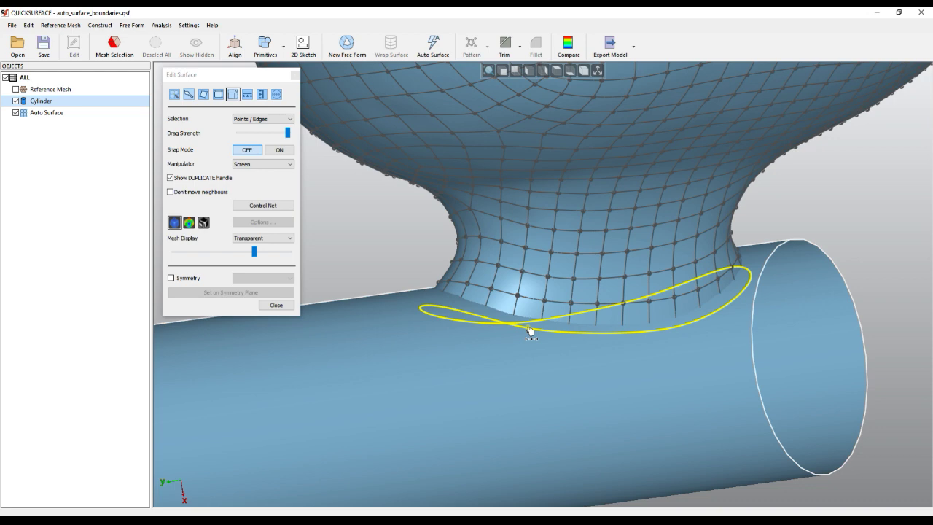
left_click_drag(531, 332, 530, 333)
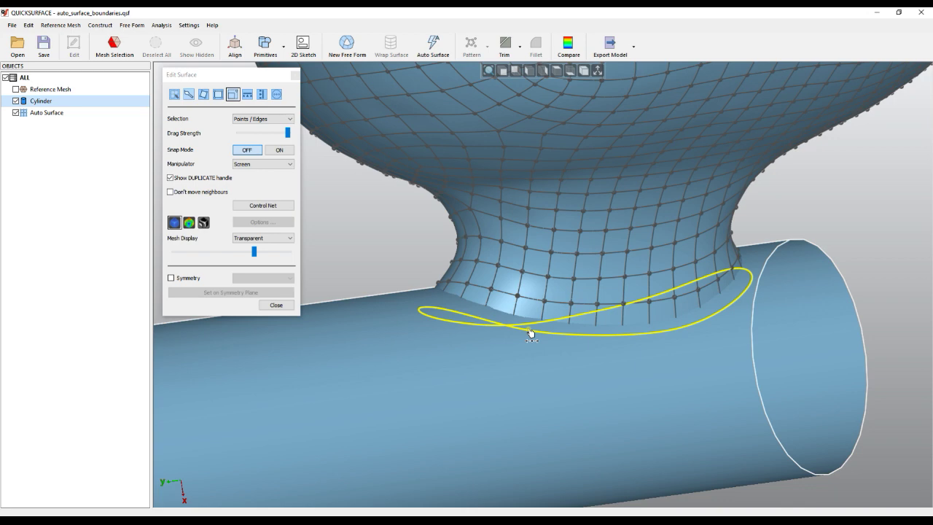
left_click_drag(531, 332, 531, 332)
Check the extended neck edge against the cylinder from several sides and finish editing the auto surface
right_click_drag(754, 383, 649, 343)
right_click_drag(562, 330, 687, 333)
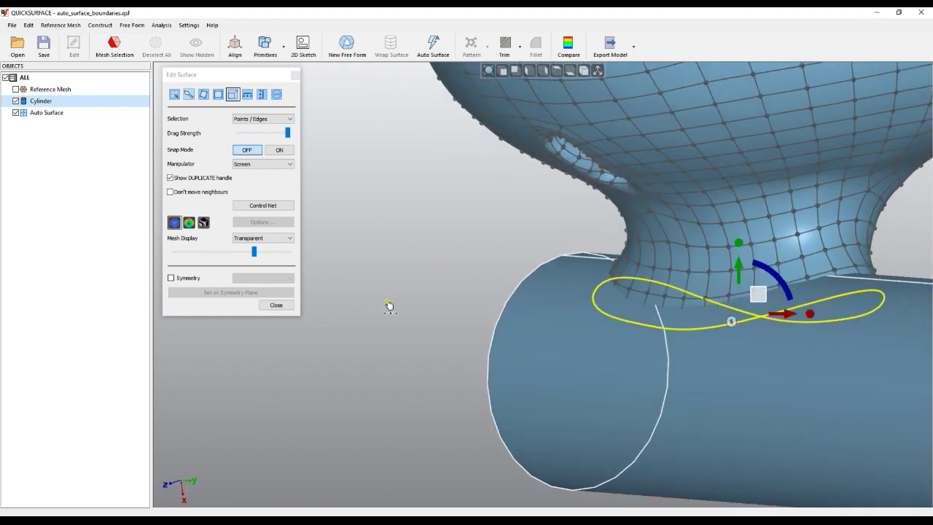
left_click(402, 302)
right_click_drag(706, 379, 573, 392)
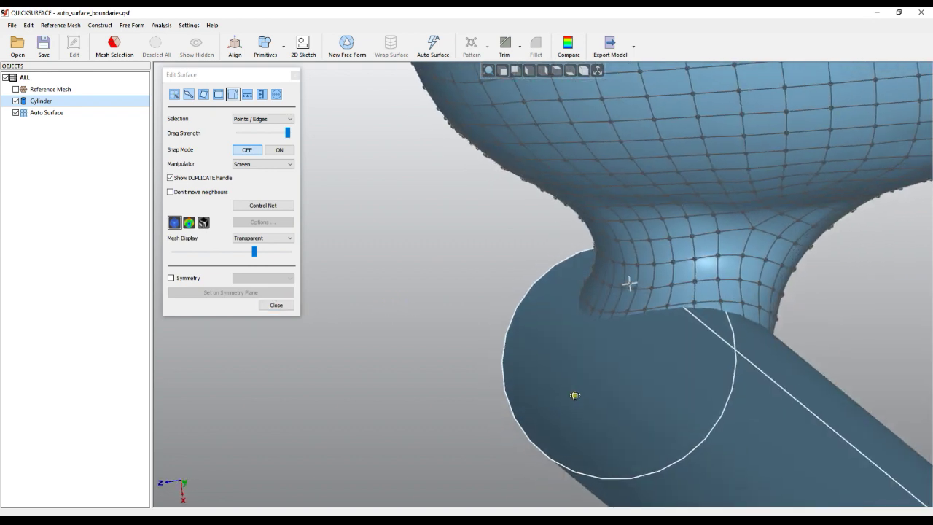
left_click(276, 305)
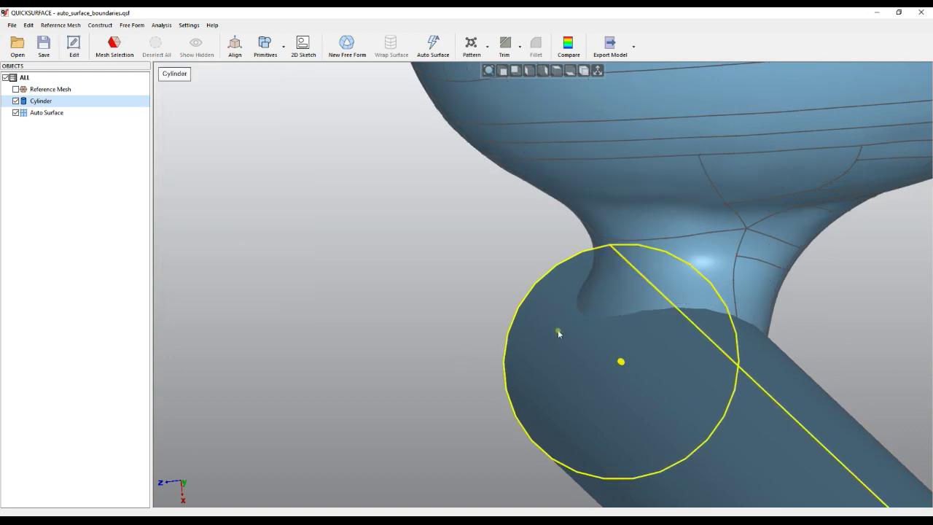
Deselect the cylinder and examine its junction with the auto surface, up close and as a whole model
right_click_drag(558, 328, 410, 289)
left_click(408, 290)
scroll(754, 402, "up", 3)
right_click_drag(754, 402, 550, 350)
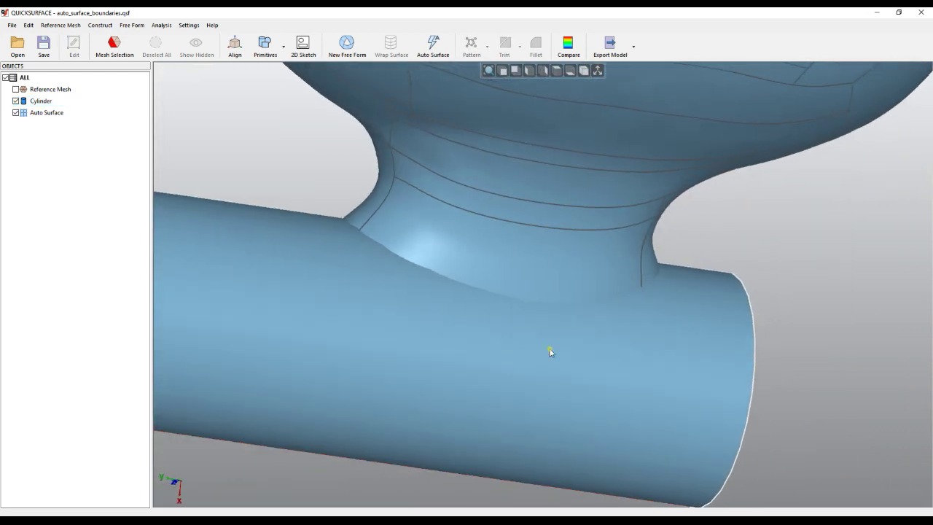
scroll(649, 344, "down", 3)
right_click_drag(649, 344, 595, 371)
scroll(626, 272, "down", 3)
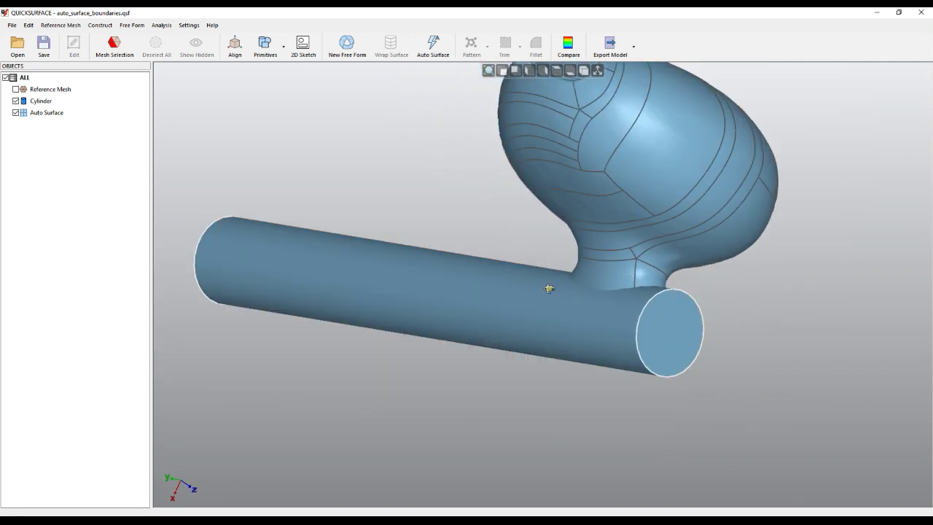
right_click_drag(550, 289, 567, 306)
right_click_drag(402, 245, 393, 270)
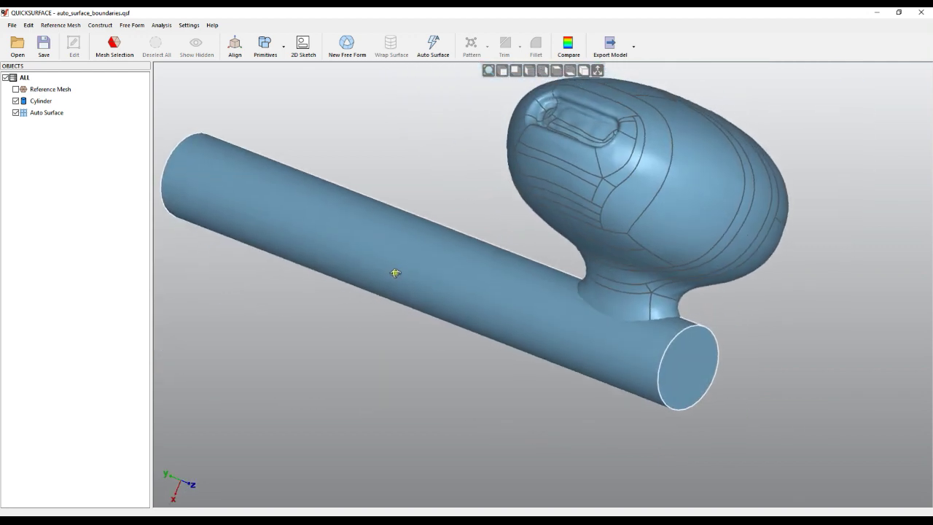
Select the cylinder and auto surface, start trimming them against each other and isolate the cylinder to inspect the intersection outline
left_click_drag(811, 449, 456, 110)
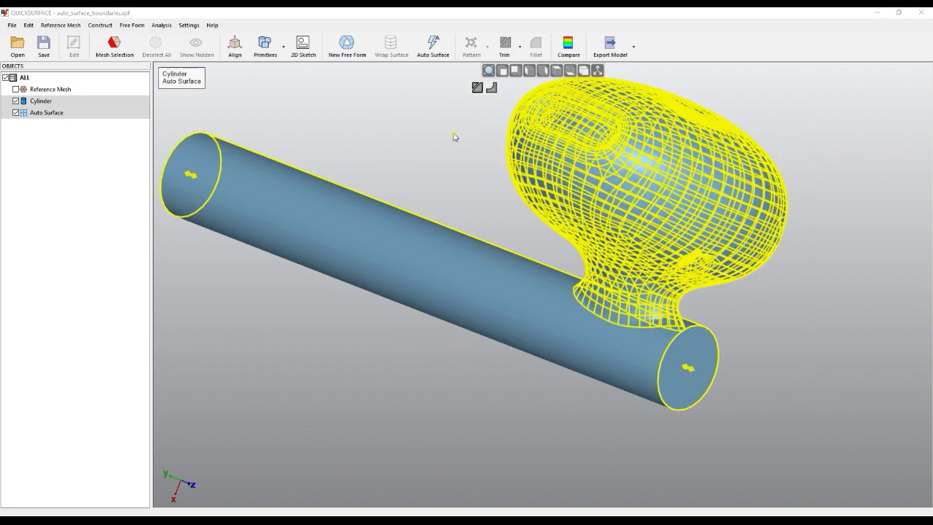
left_click(478, 88)
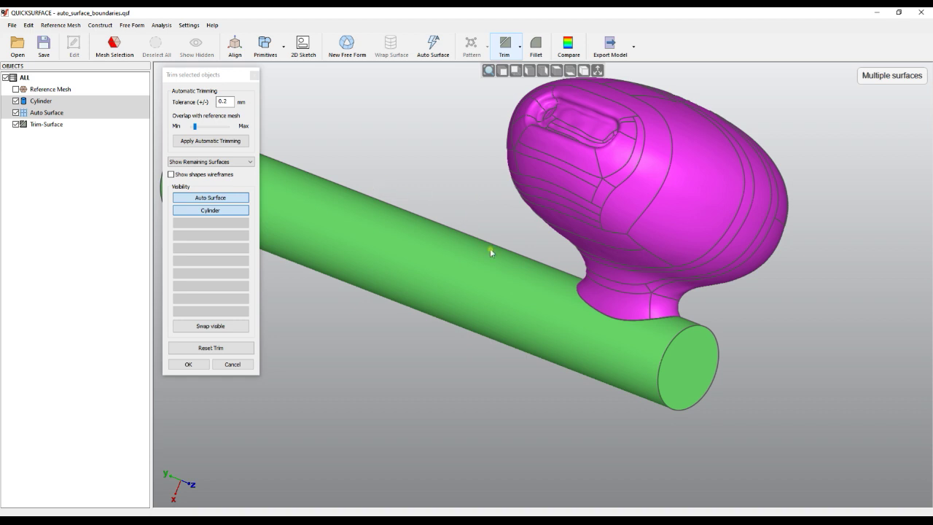
left_click(210, 198)
right_click_drag(438, 291, 660, 340)
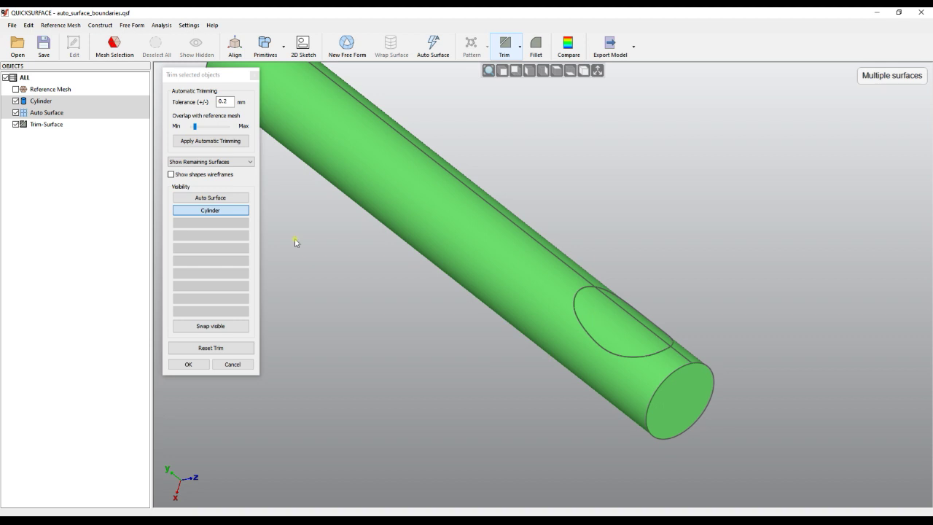
Isolate the auto surface in the trim and remove its excess strip below the intersection with the cylinder
left_click(218, 211)
left_click(221, 198)
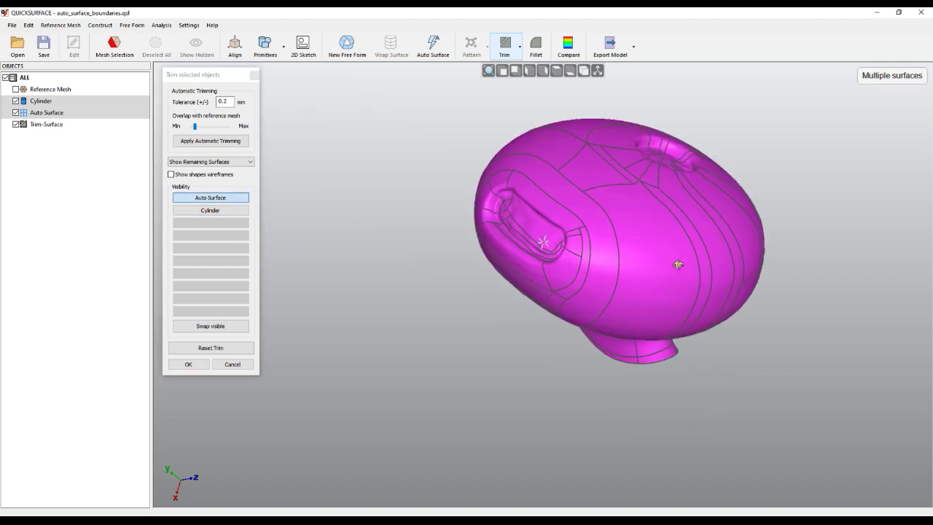
scroll(646, 288, "up", 3)
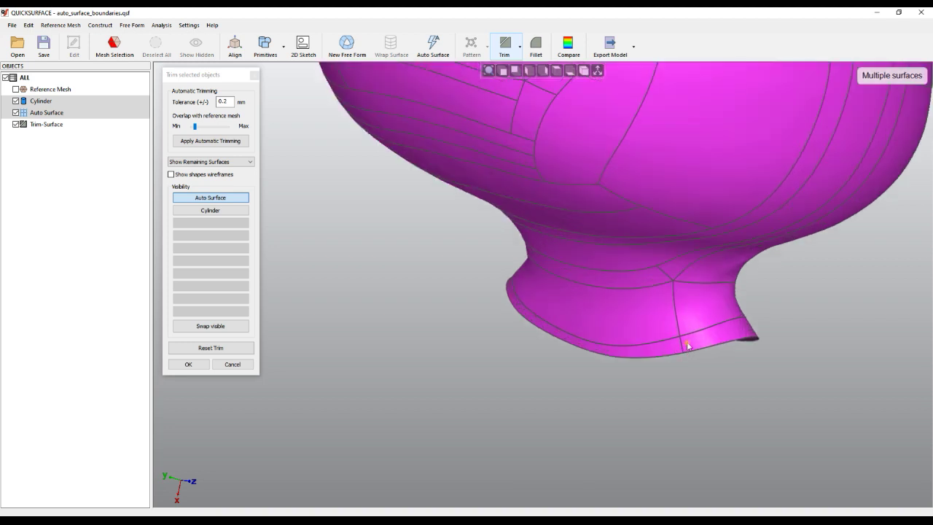
right_click_drag(687, 339, 695, 351)
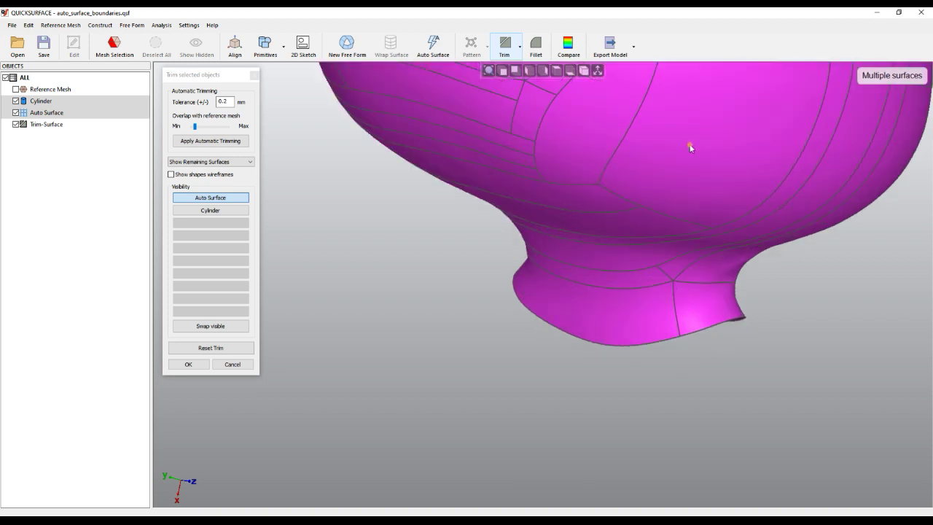
Show the cylinder again beside the auto surface and inspect how the two meet
left_click(211, 348)
right_click_drag(585, 252, 554, 248)
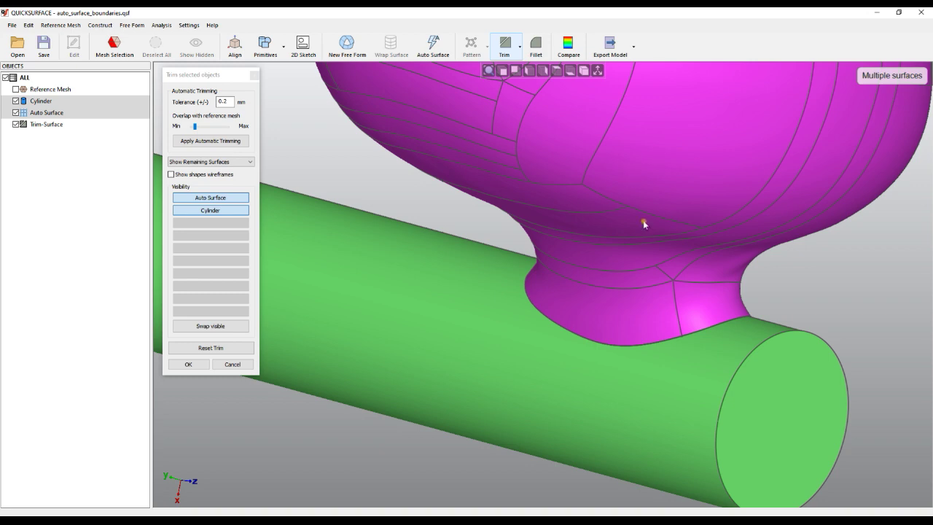
scroll(445, 285, "down", 3)
right_click_drag(468, 226, 427, 262)
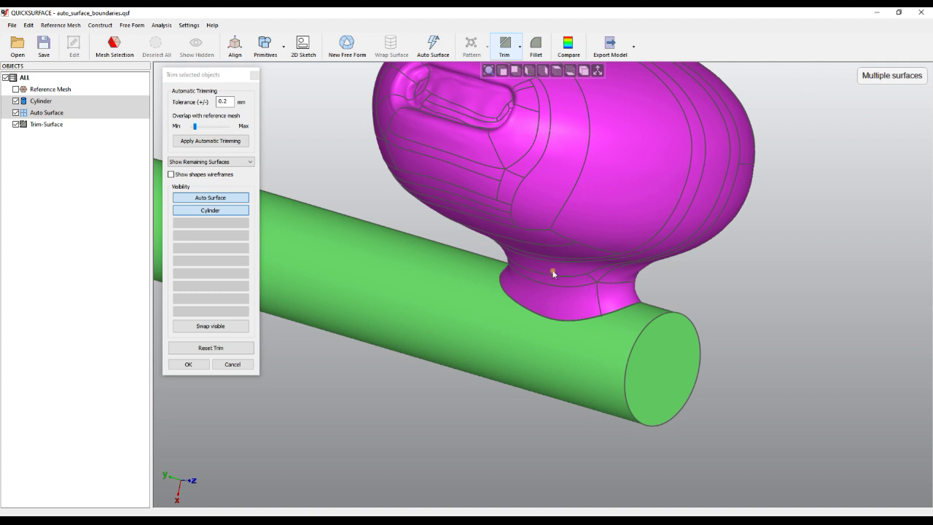
Isolate the cylinder, trim out the oval patch beneath the neck, and swap the view to the auto surface
scroll(569, 275, "up", 2)
left_click(210, 198)
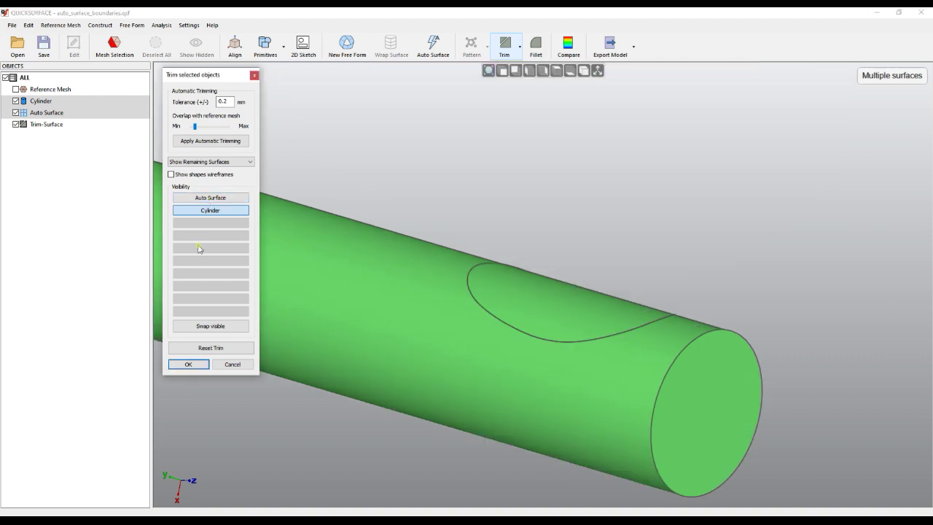
left_click(583, 313)
right_click_drag(583, 313, 487, 230)
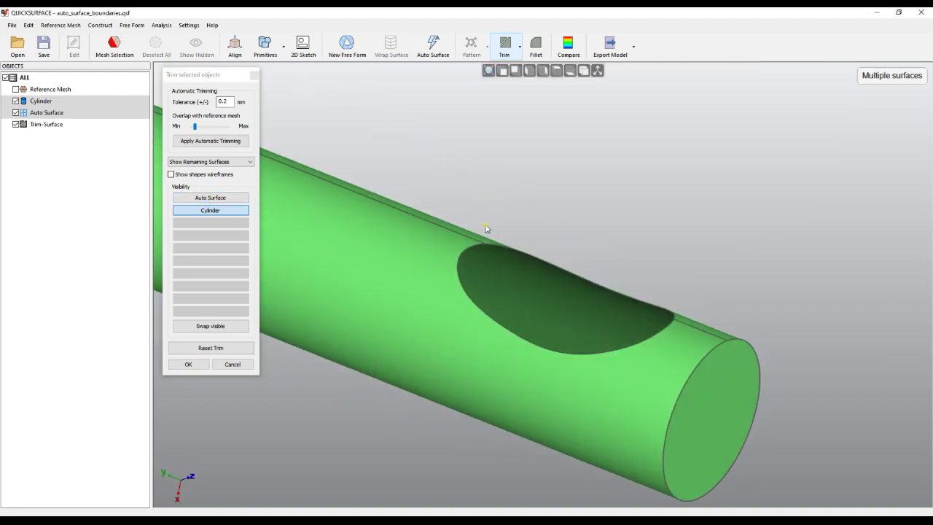
left_click(207, 327)
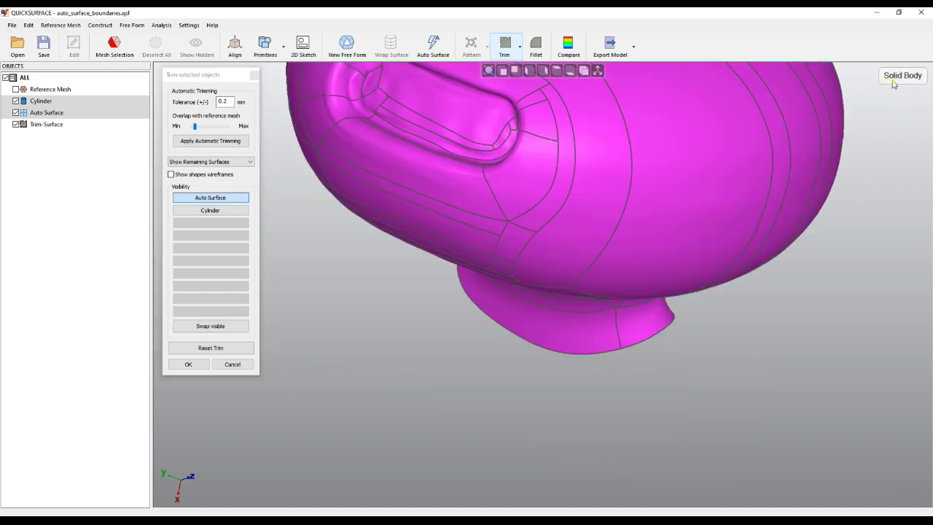
right_click_drag(477, 327, 483, 348)
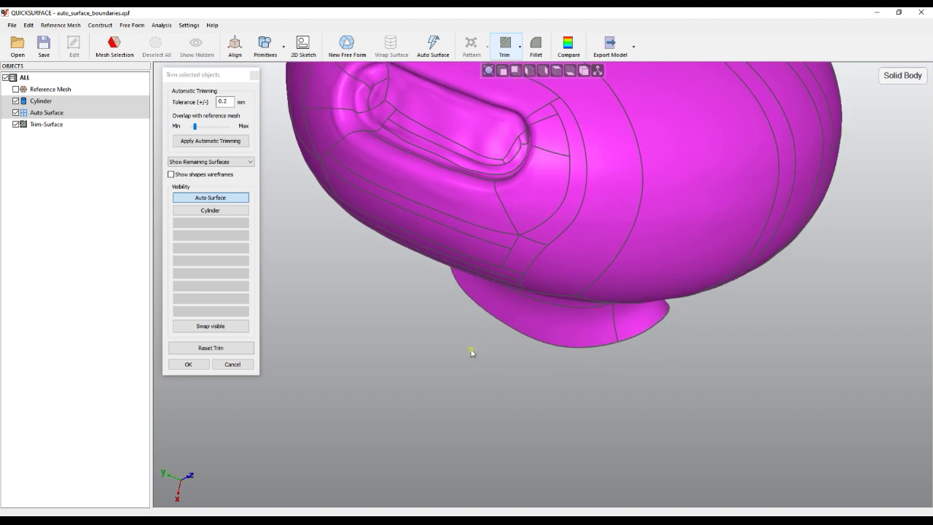
Restore the trimmed piece at the neck's lower edge, isolate the auto surface, and trim the piece away again
left_click(470, 353)
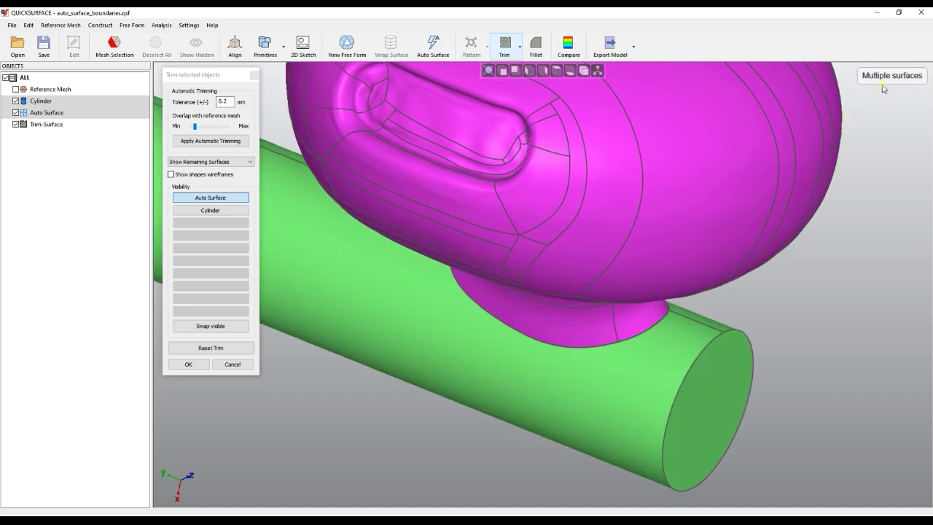
left_click(219, 210)
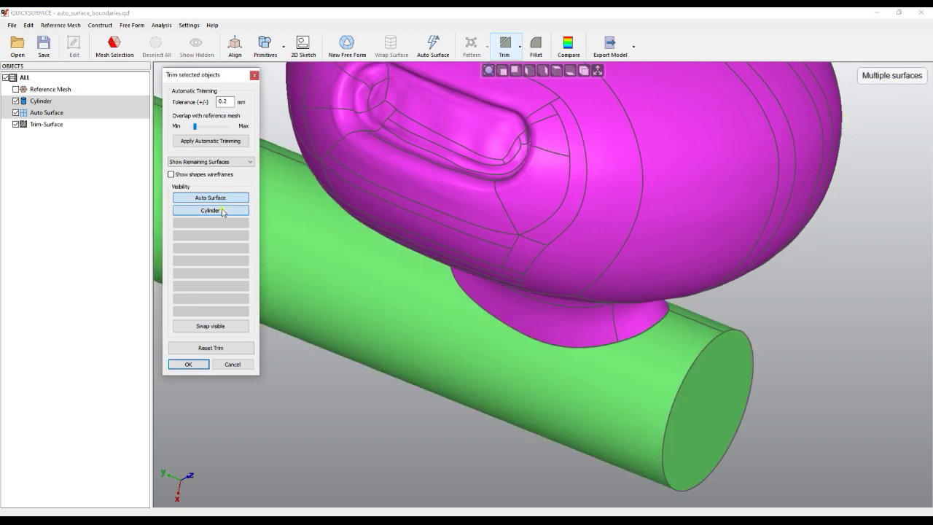
left_click(214, 211)
right_click_drag(473, 219, 567, 211)
left_click(622, 382)
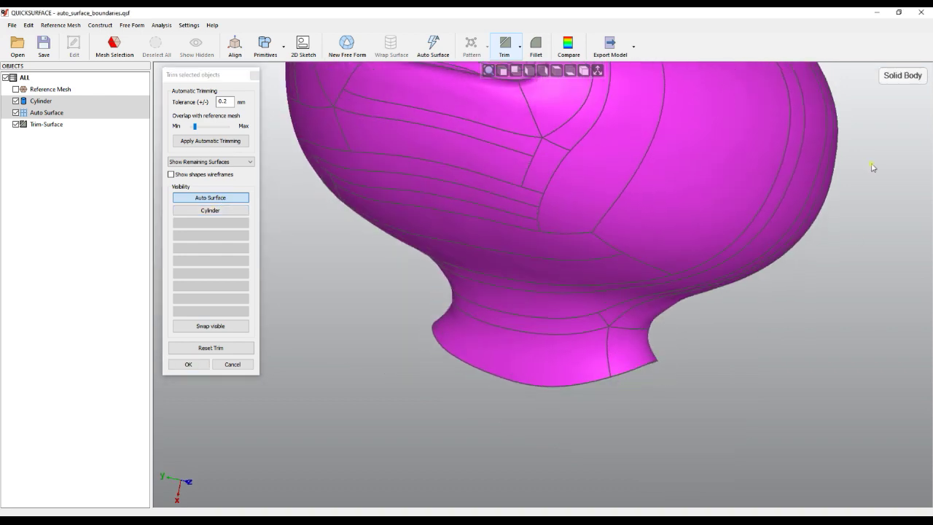
Show the cylinder beside the auto surface, accept the trim as a solid body, and inspect the neck junction
scroll(566, 271, "down", 3)
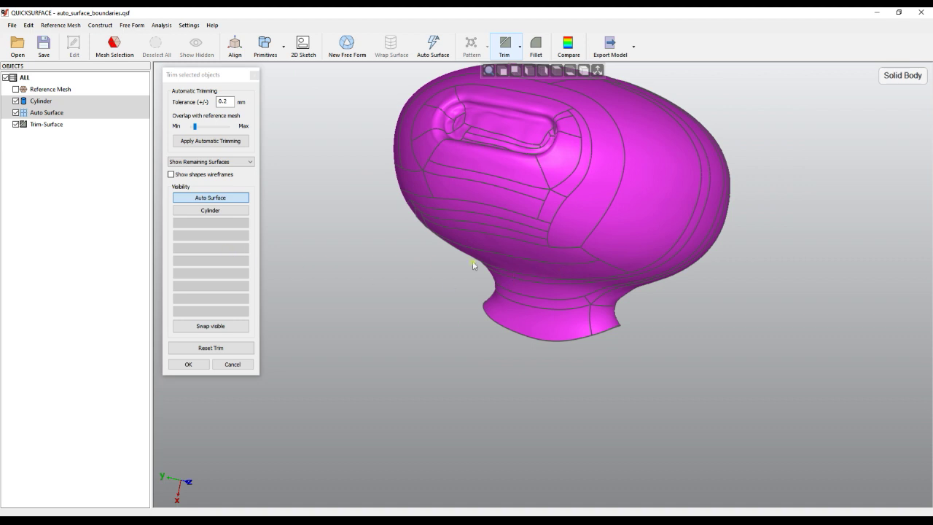
left_click(211, 212)
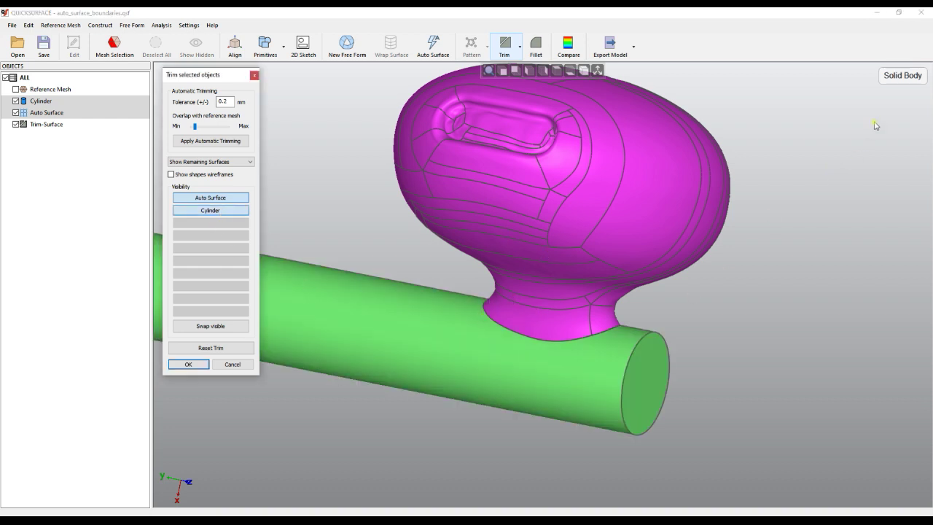
left_click(191, 365)
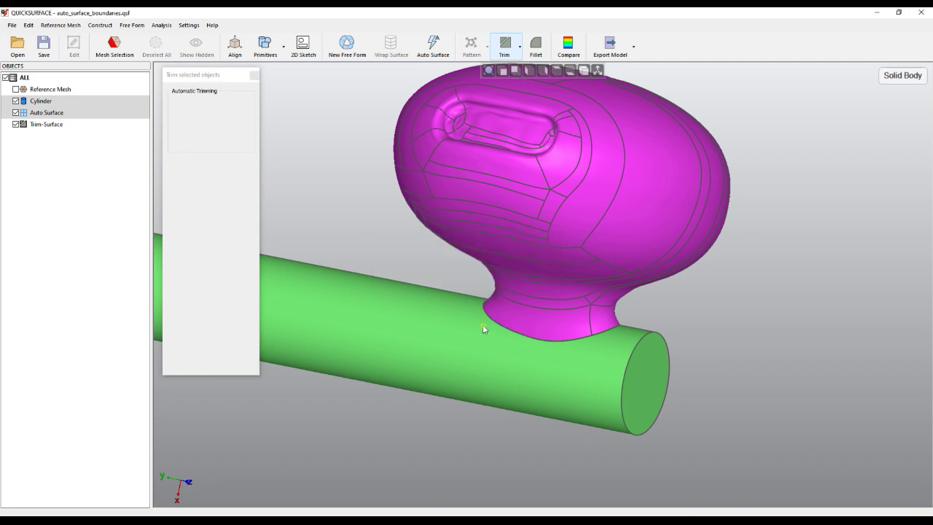
middle_click_drag(548, 368, 580, 348)
mouse_move(579, 346)
right_mouse_down()
mouse_move(506, 347)
mouse_move(589, 348)
mouse_move(500, 317)
right_mouse_up()
scroll(669, 328, "up", 5)
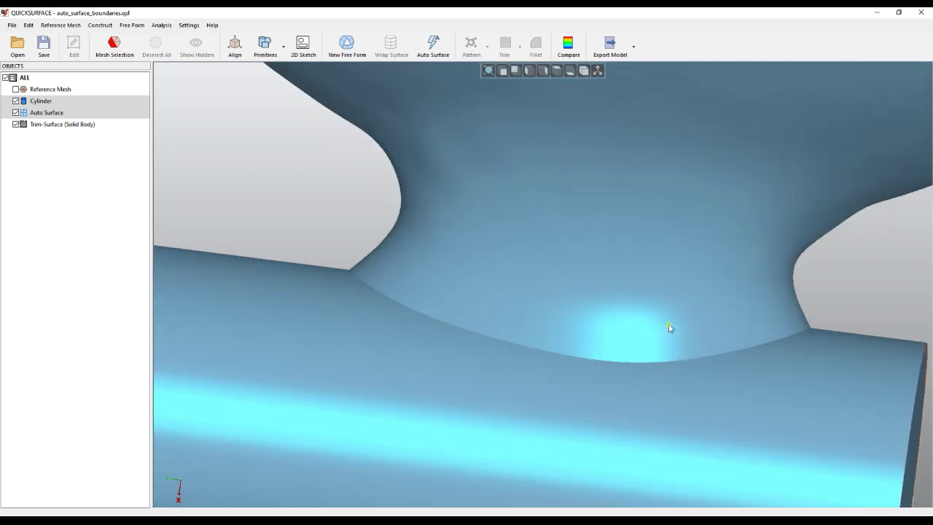
mouse_move(425, 361)
right_mouse_down()
mouse_move(639, 408)
mouse_move(419, 356)
right_mouse_up()
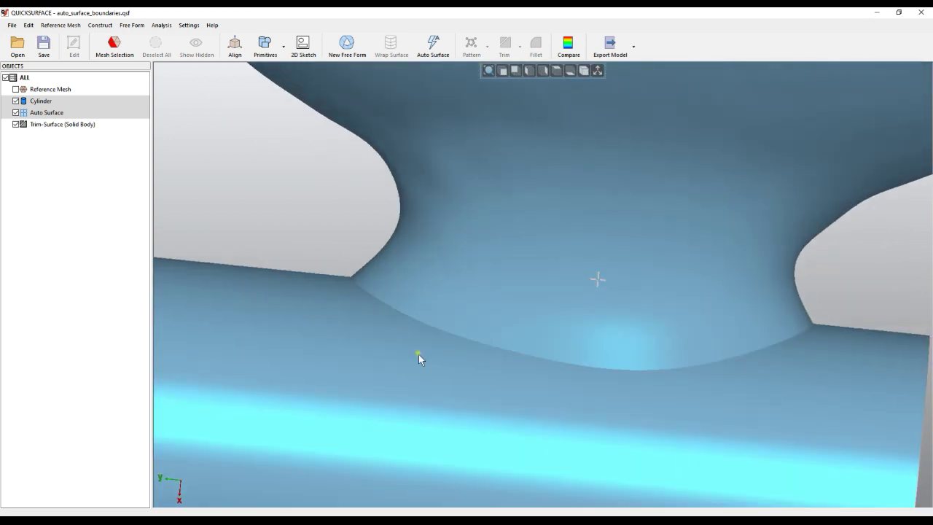
Begin a fillet on the trimmed solid and pick every edge segment around the junction of the neck and cylinder
left_click(517, 358)
left_click(542, 340)
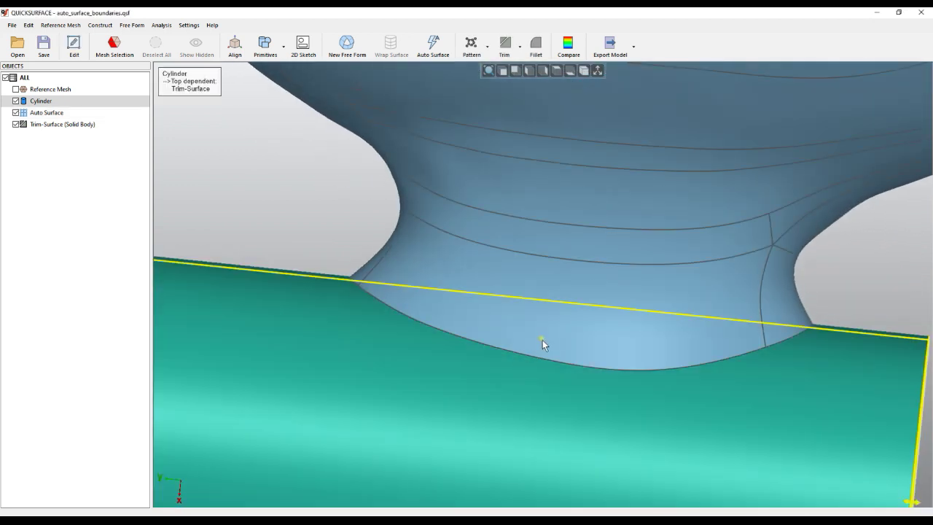
left_click(474, 345)
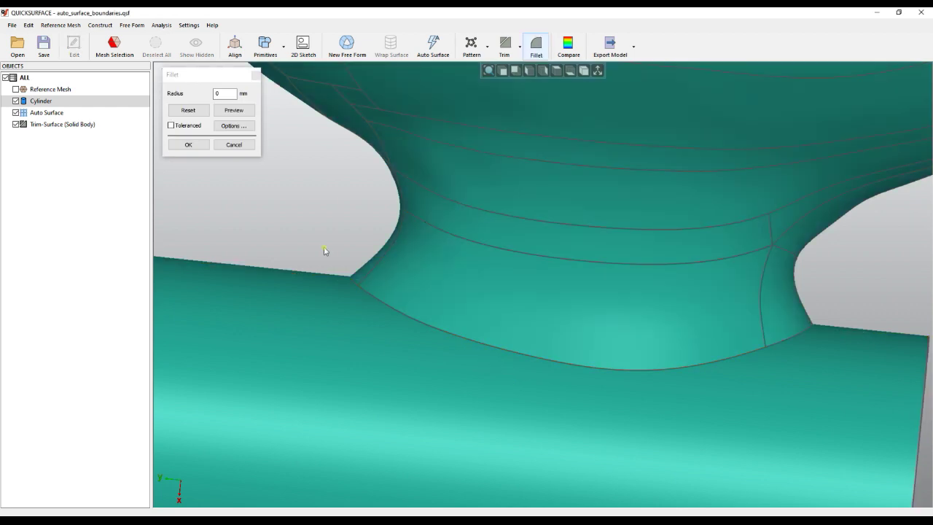
left_click(444, 330)
right_click_drag(464, 333, 350, 369)
left_click(611, 391)
scroll(519, 386, "down", 3)
scroll(671, 423, "up", 2)
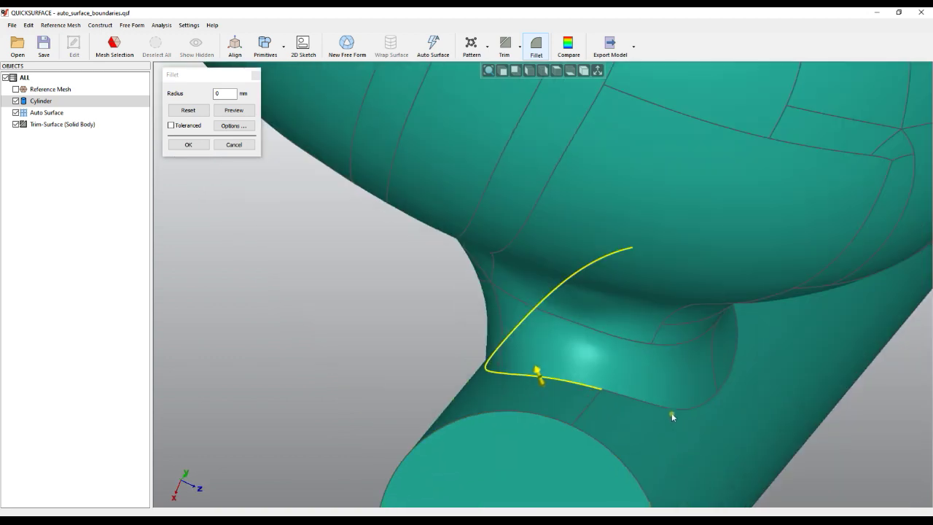
left_click(674, 415)
left_click(722, 382)
right_click_drag(652, 406, 766, 413)
scroll(505, 354, "down", 2)
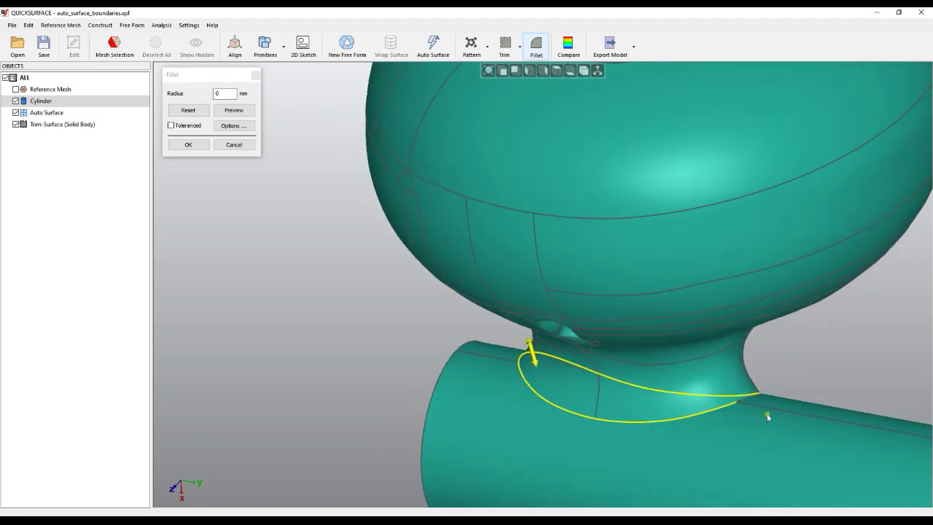
scroll(766, 413, "up", 5)
left_click(669, 389)
Set the fillet radius to 0.5 mm, preview it around the neck, and apply the fillet
right_click_drag(537, 337, 511, 359)
double_click(222, 94)
type("0.5")
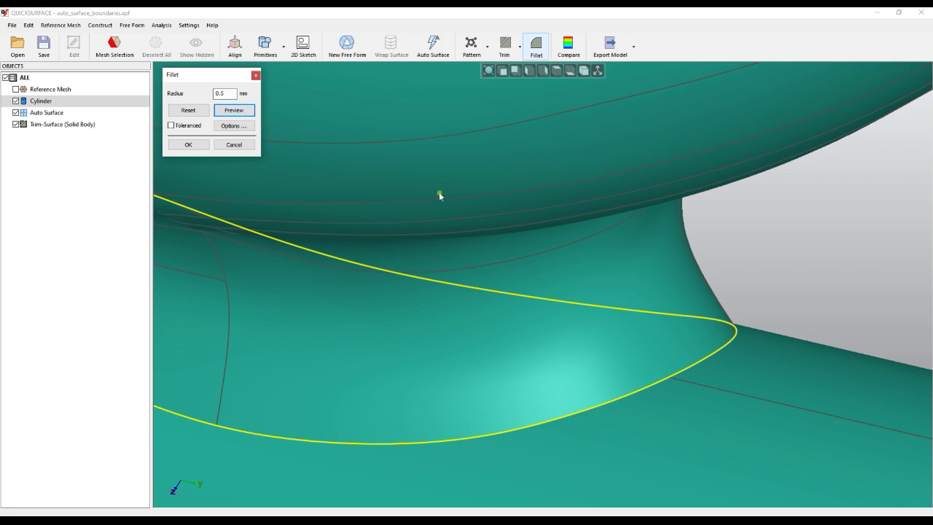
key("Return")
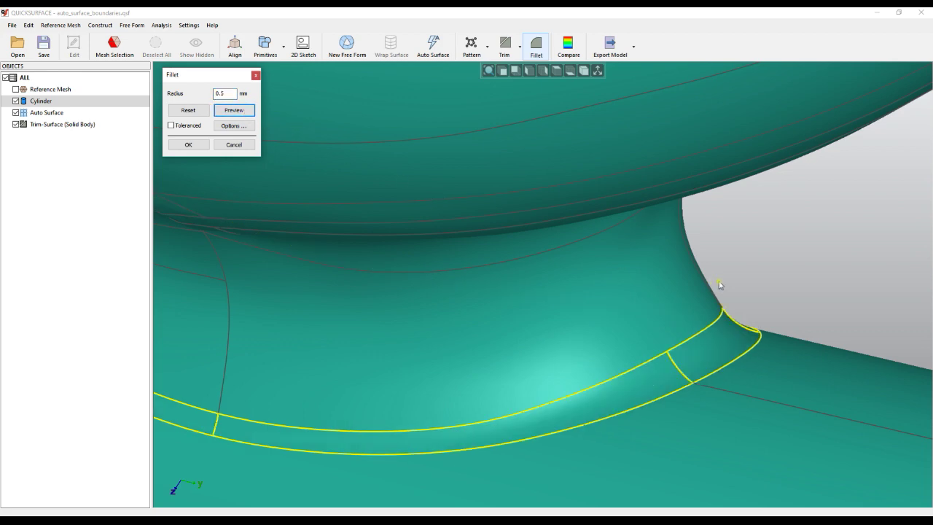
scroll(738, 270, "down", 6)
middle_click_drag(677, 278, 656, 257)
left_click(196, 149)
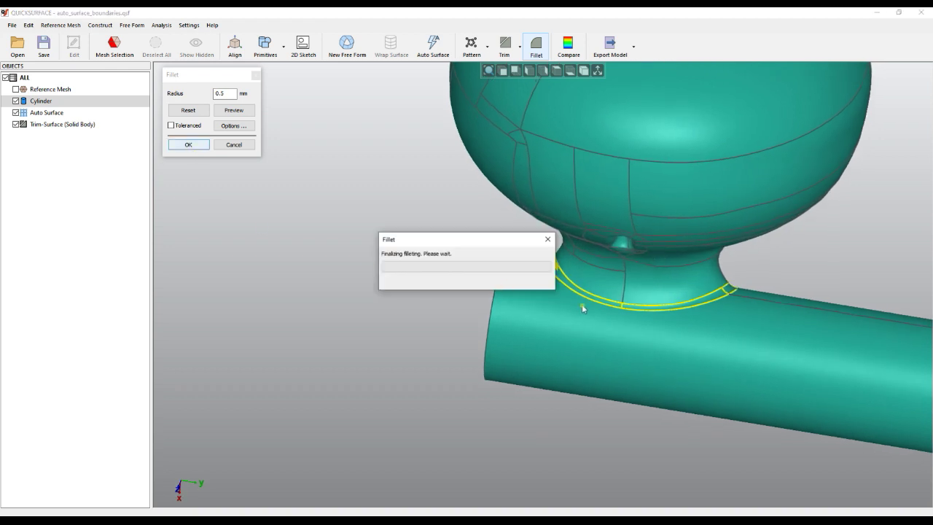
Inspect the new fillet, compare the solid with the reference mesh, and probe the deviation along the junction
middle_click_drag(551, 318, 647, 341)
right_click_drag(647, 341, 670, 327)
scroll(652, 270, "up", 5)
right_click_drag(413, 300, 518, 336)
left_click(569, 46)
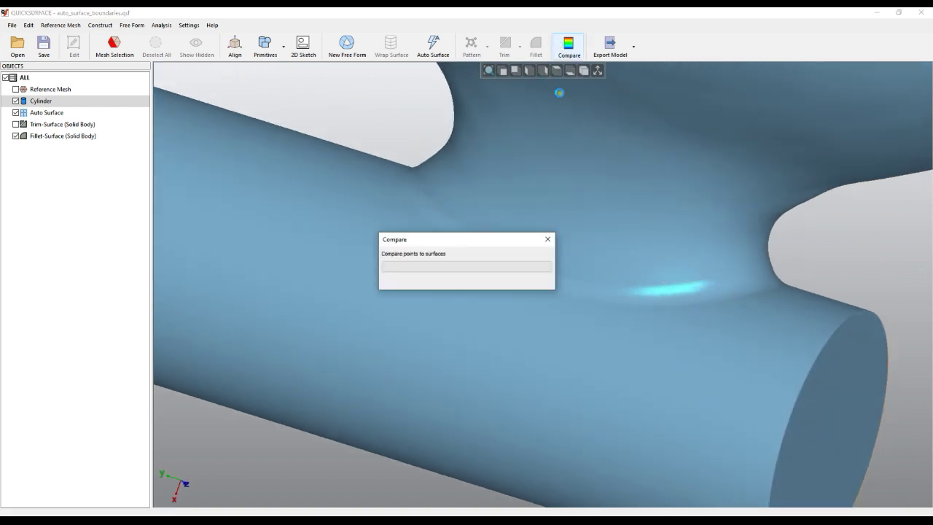
right_click_drag(400, 234, 427, 266)
mouse_move(459, 243)
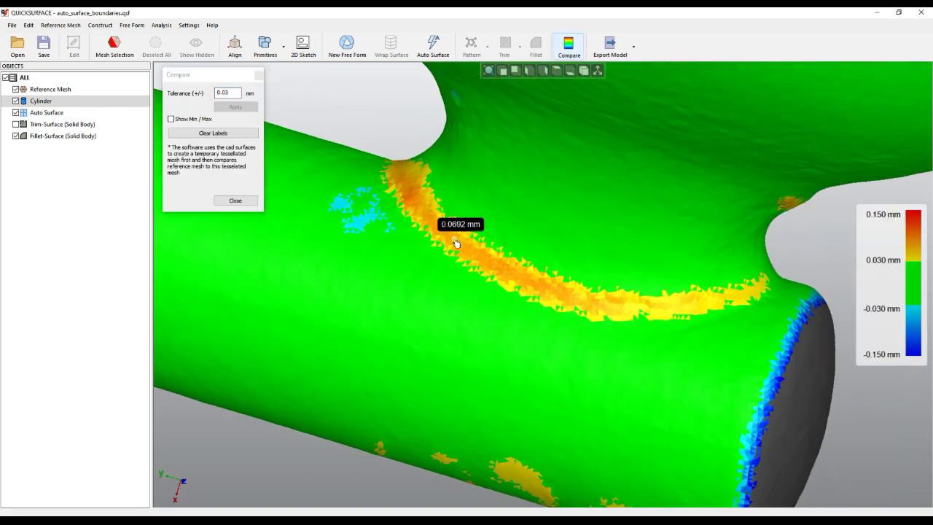
Set the comparison tolerance to 0.05 mm and examine the deviation map around the neck and cylinder
left_click_drag(225, 93, 238, 93)
type("5")
left_click(236, 107)
right_click_drag(377, 215, 442, 301)
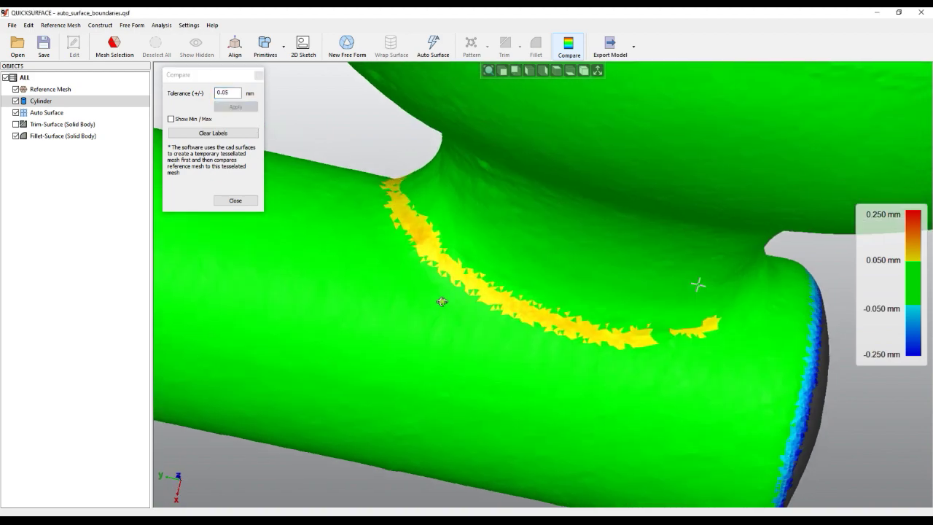
right_click_drag(475, 274, 313, 323)
right_click_drag(617, 341, 504, 329)
scroll(503, 329, "down", 3)
scroll(416, 267, "up", 4)
left_click(475, 292)
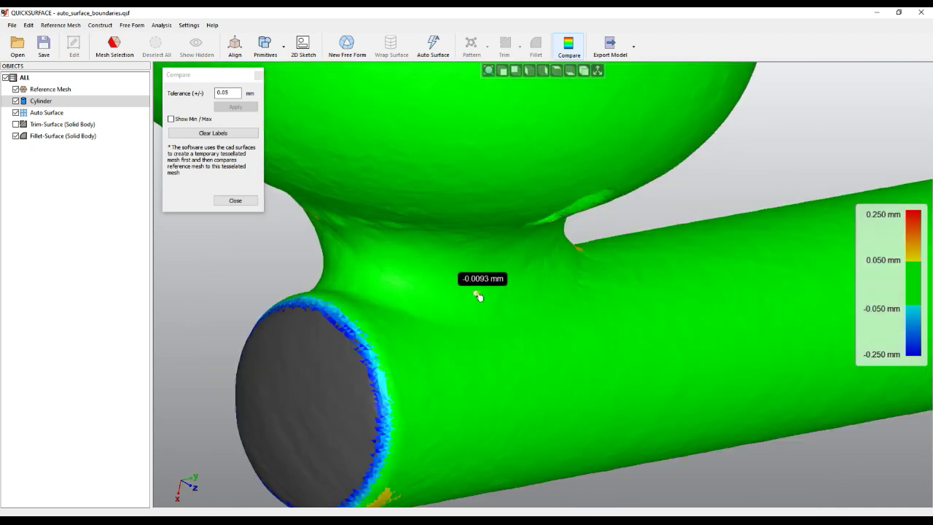
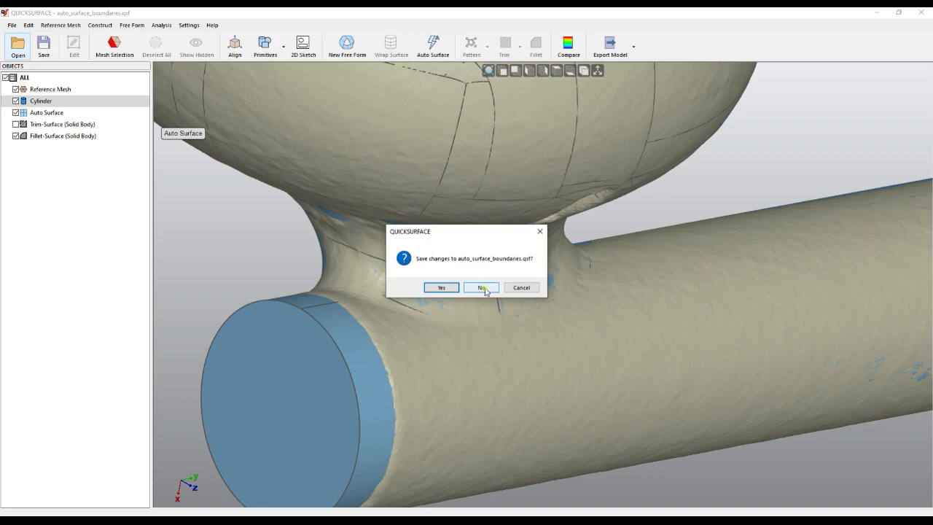
Open natural trimming.qsf without saving changes to auto_surface_boundaries.qsf and view its two crossing planes
left_click(482, 288)
double_click(495, 247)
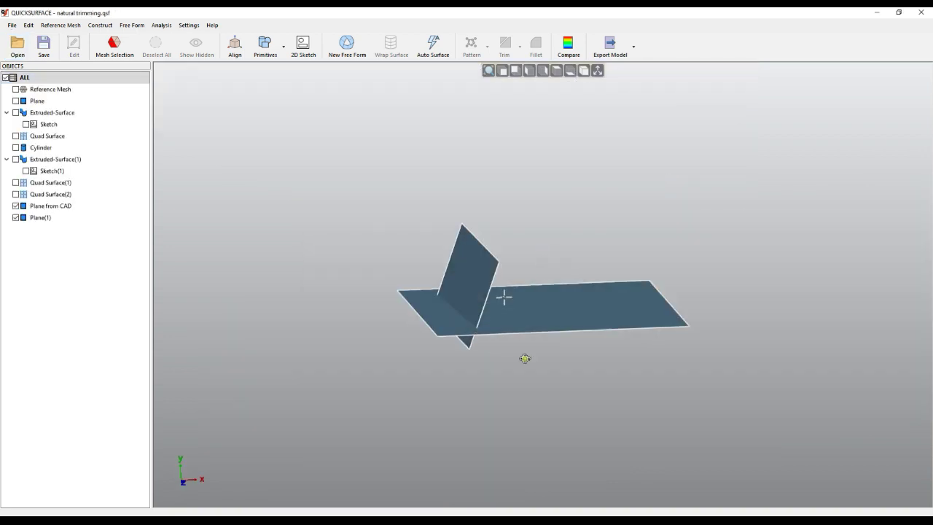
middle_click_drag(525, 359, 705, 370)
middle_click_drag(417, 328, 427, 373)
scroll(367, 348, "up", 3)
right_click_drag(487, 352, 488, 277)
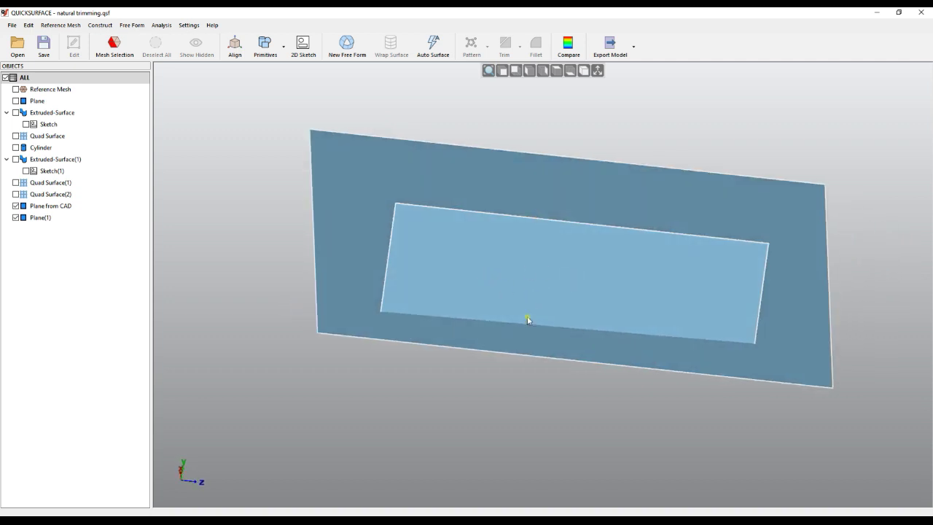
Shorten the large horizontal plane at one end until it is about flush with the upright plane's side edge
scroll(546, 330, "up", 3)
right_click_drag(409, 187, 265, 258)
left_click(245, 220)
mouse_move(340, 250)
left_mouse_down()
mouse_move(348, 256)
mouse_move(340, 252)
left_mouse_up()
right_click_drag(431, 274, 361, 304)
key("Escape")
scroll(360, 214, "down", 3)
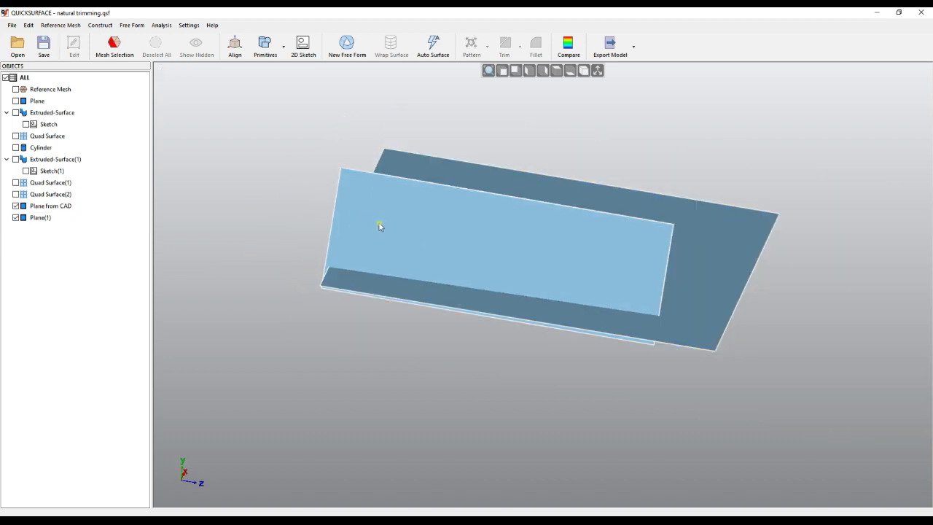
right_click_drag(379, 223, 384, 293)
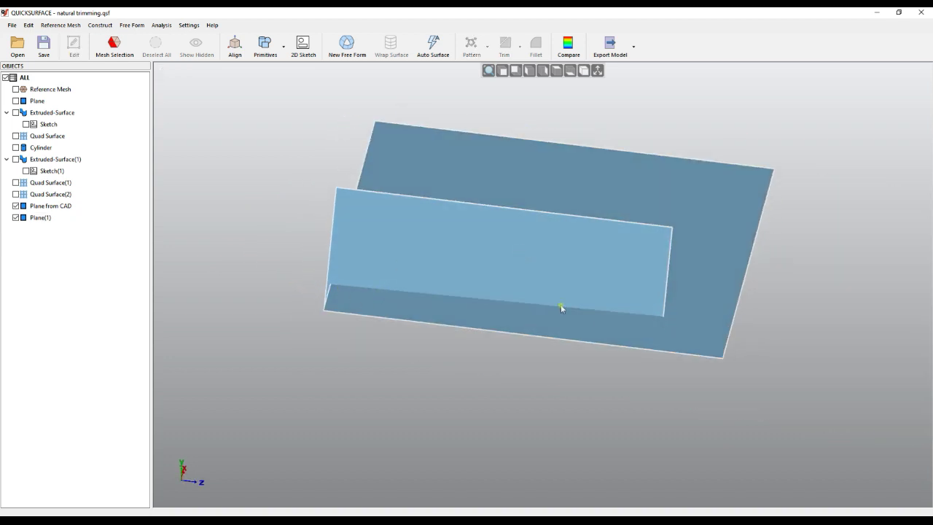
Extend the same end of the horizontal plane outward past the upright plane's side edge
left_click(425, 308)
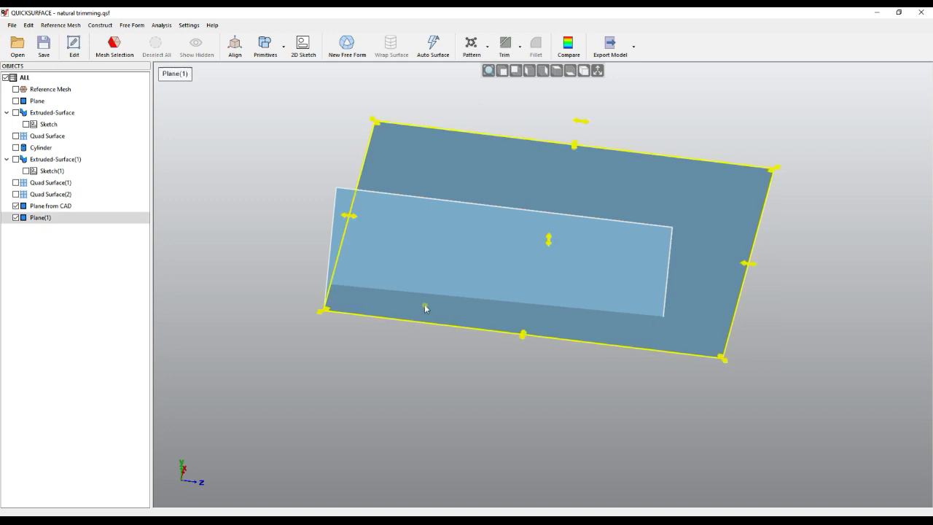
left_click_drag(326, 219, 314, 216)
right_click_drag(435, 329, 487, 273)
left_click(444, 376)
mouse_move(443, 376)
right_mouse_down()
mouse_move(468, 350)
mouse_move(706, 287)
right_mouse_up()
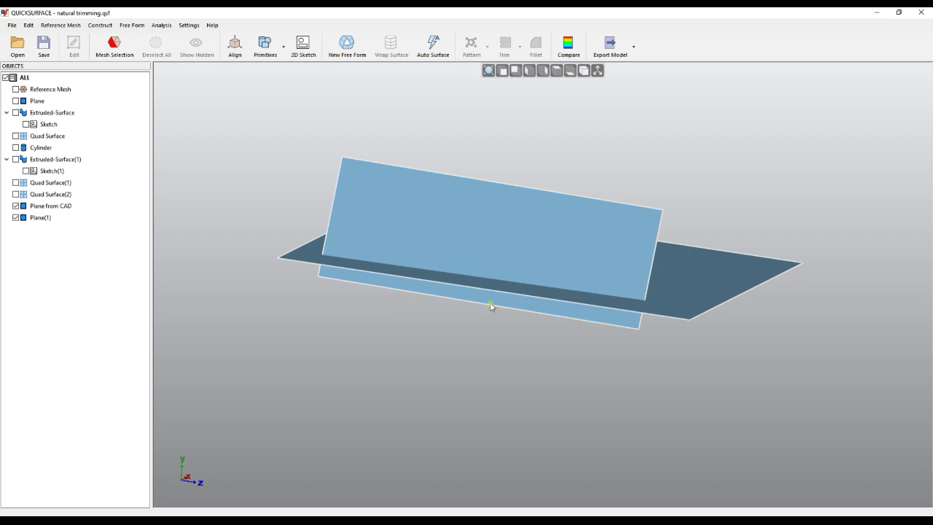
mouse_move(554, 249)
right_mouse_down()
mouse_move(479, 298)
mouse_move(482, 365)
right_mouse_up()
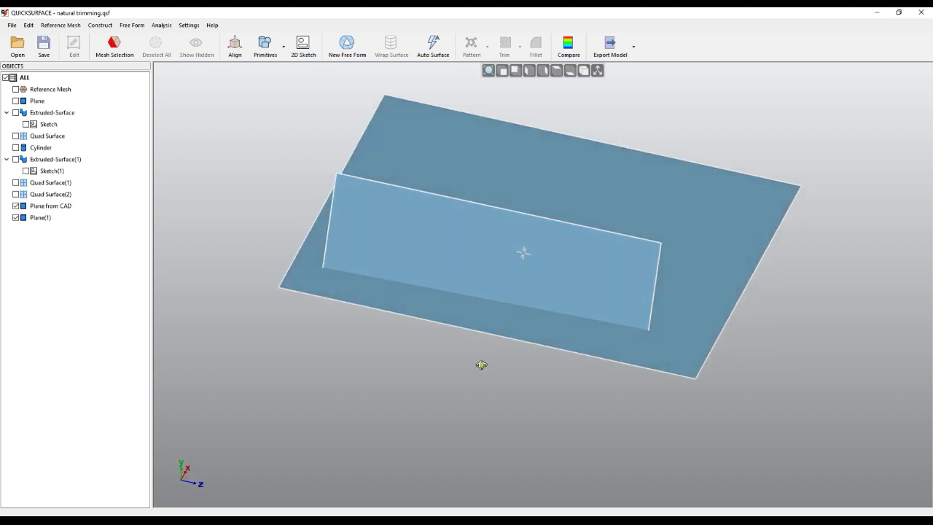
scroll(521, 249, "down", 3)
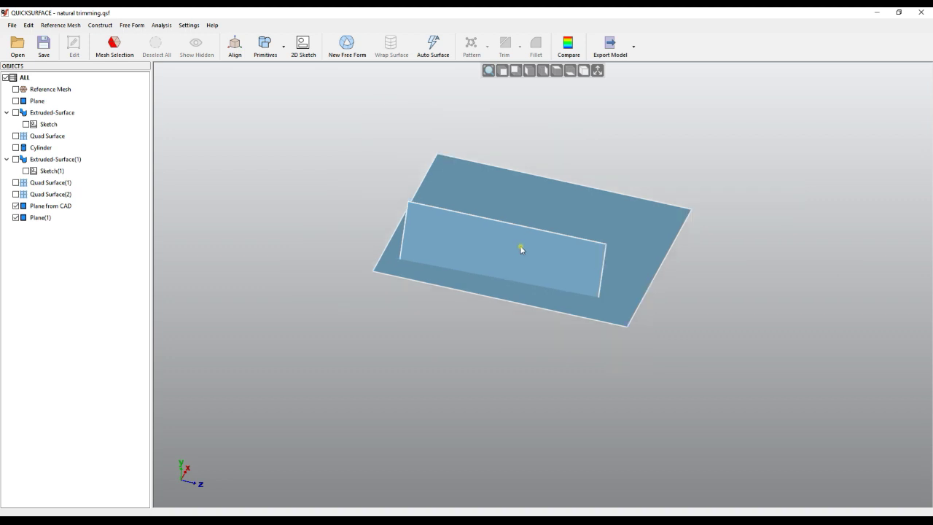
Trim the two planes against each other, removing both narrow strips beyond their intersection line, and accept the trim
left_click_drag(362, 128, 716, 363)
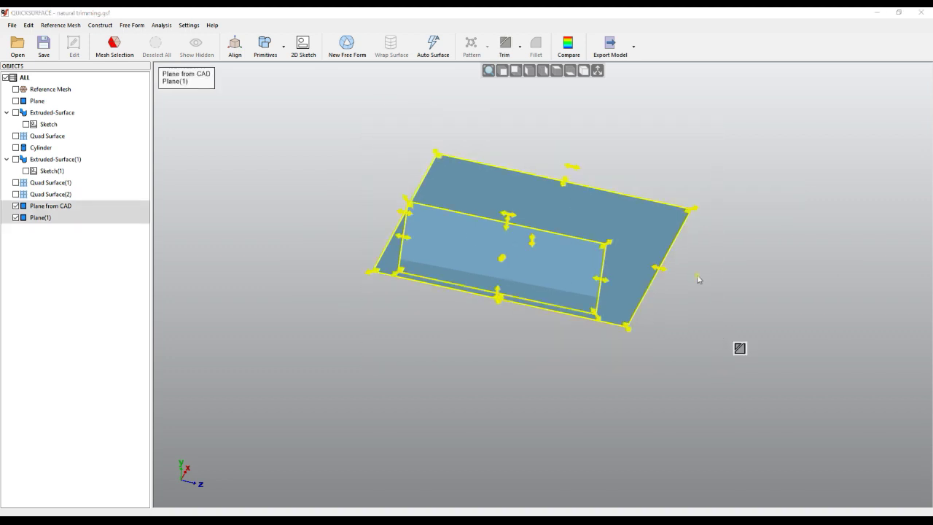
left_click(740, 348)
right_click_drag(417, 267, 457, 258)
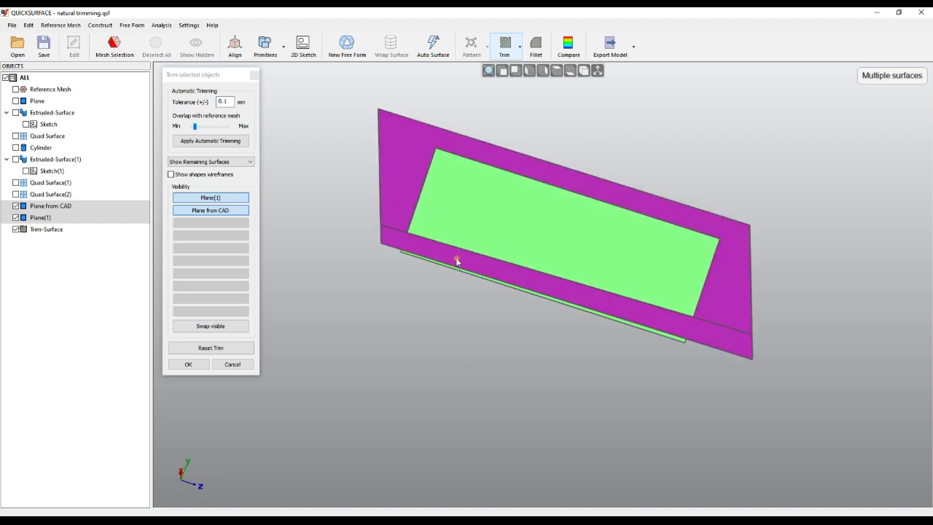
right_click_drag(543, 265, 504, 293)
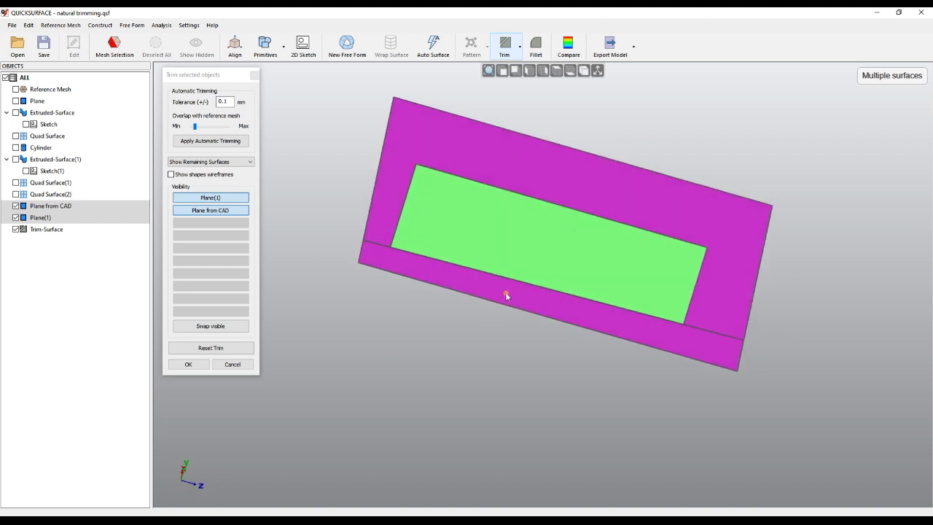
left_click(505, 294)
left_click(506, 297)
right_click_drag(596, 305, 350, 233)
left_click(205, 366)
Try a 2.85 mm fillet along the shared edge of the trimmed planes and cancel it
right_click_drag(406, 308, 621, 208)
left_click(625, 197)
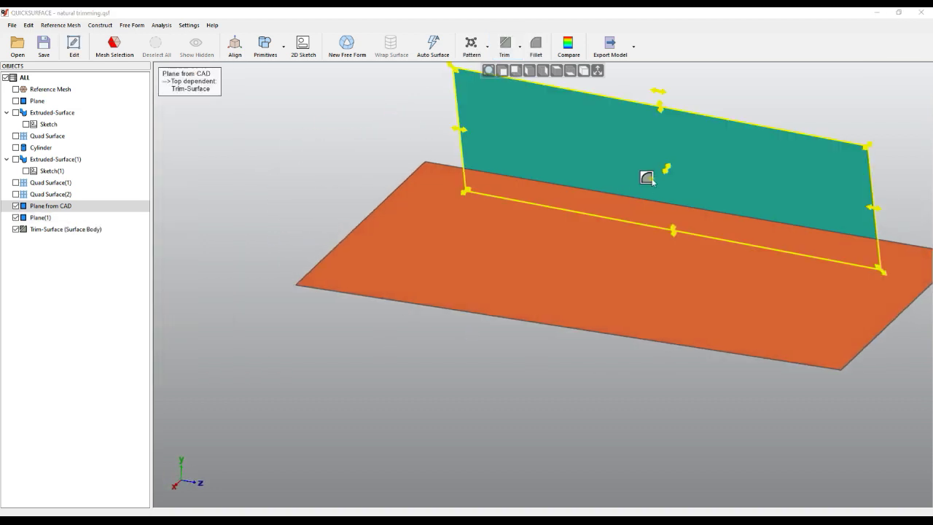
left_click(648, 179)
left_click(651, 204)
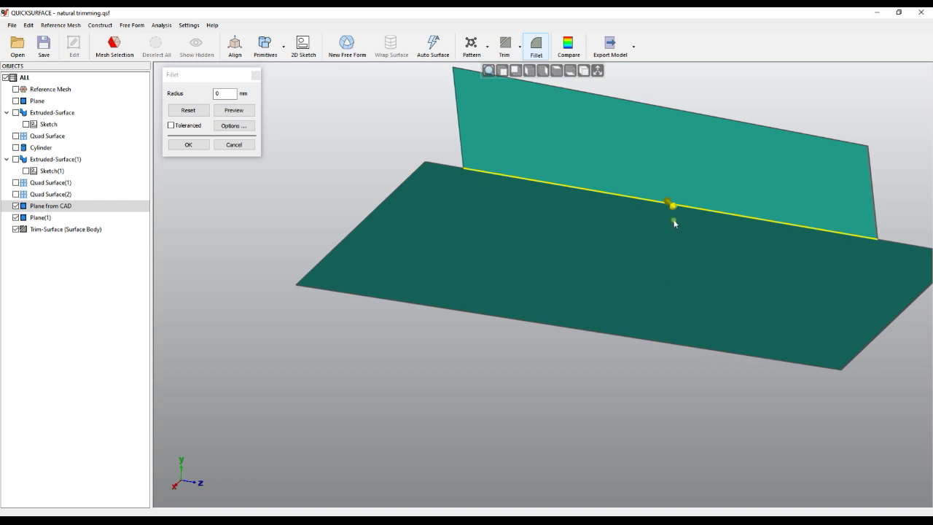
left_click_drag(674, 212, 636, 189)
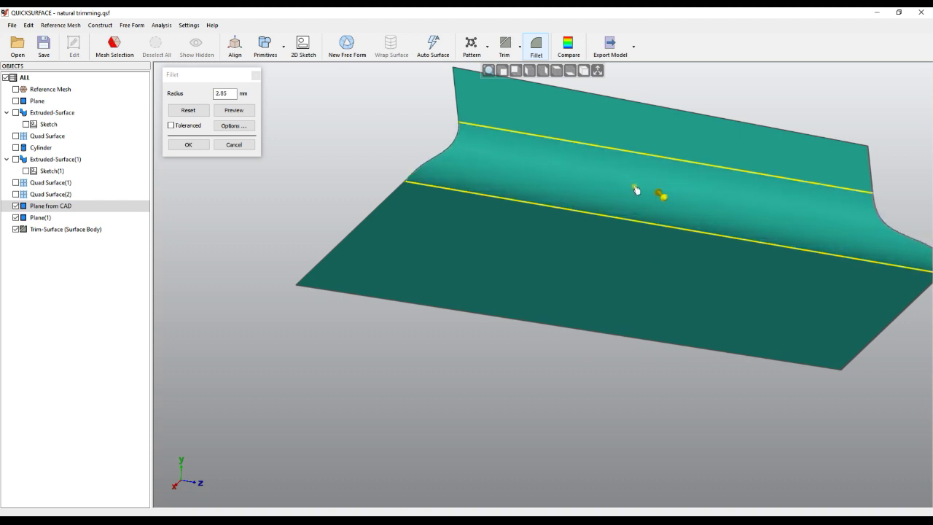
middle_click_drag(460, 310, 494, 342)
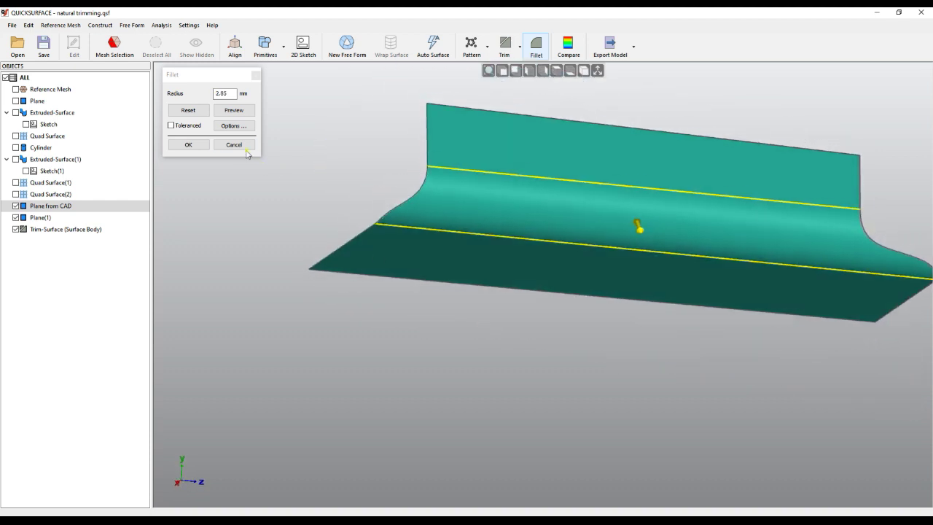
left_click(242, 147)
scroll(333, 237, "down", 3)
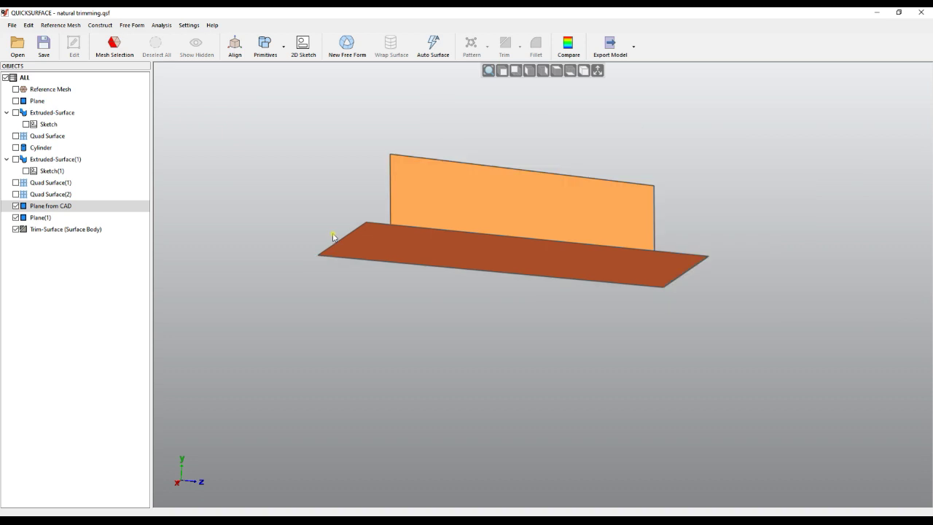
Delete the trim surface made from the two planes
right_click(41, 232)
left_click(73, 307)
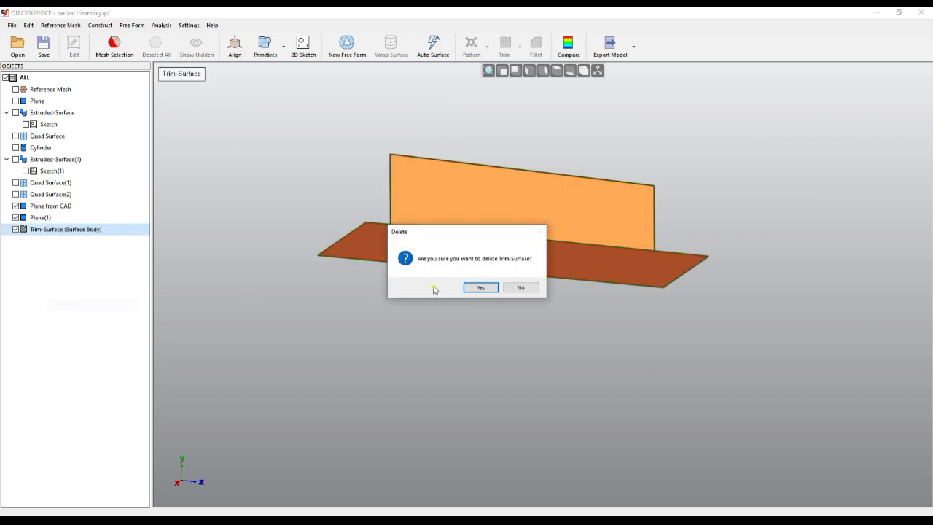
left_click(478, 288)
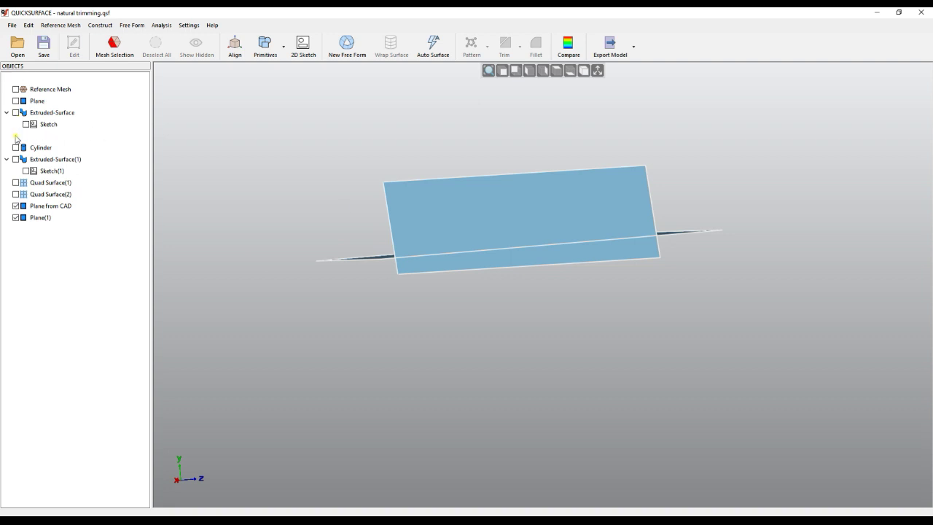
Show the first quad surface and hide Plane(1), leaving the CAD plane crossing the quad surface
left_click(15, 136)
right_click_drag(510, 264, 619, 452)
left_click(359, 294)
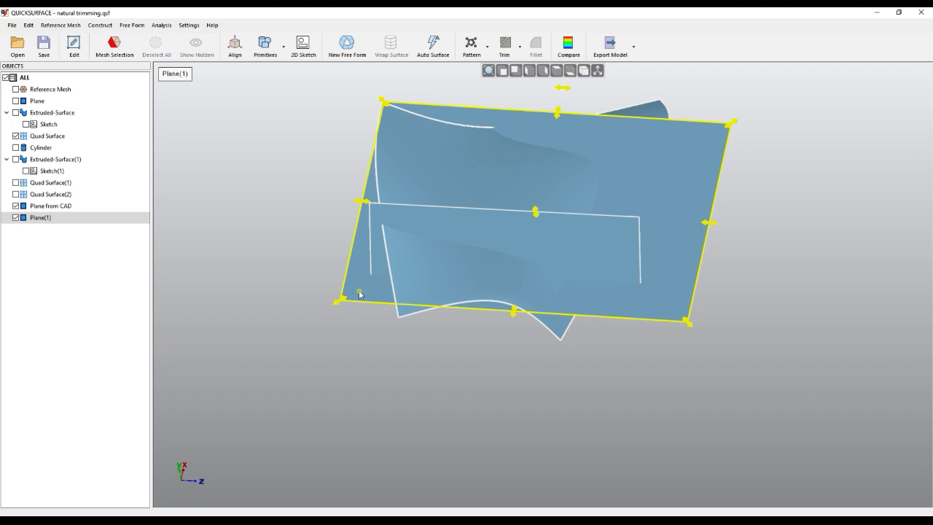
key("h")
right_click_drag(359, 294, 316, 304)
scroll(453, 287, "up", 2)
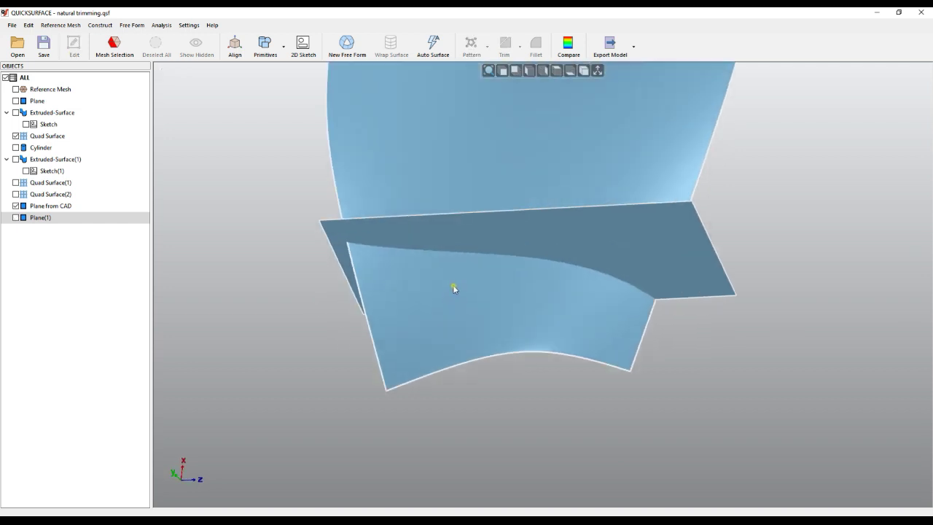
Resize the CAD plane by pulling its side edge inside the quad surface and extending its front edge outward
left_click(399, 244)
left_click_drag(339, 279, 377, 268)
right_click_drag(529, 291, 706, 315)
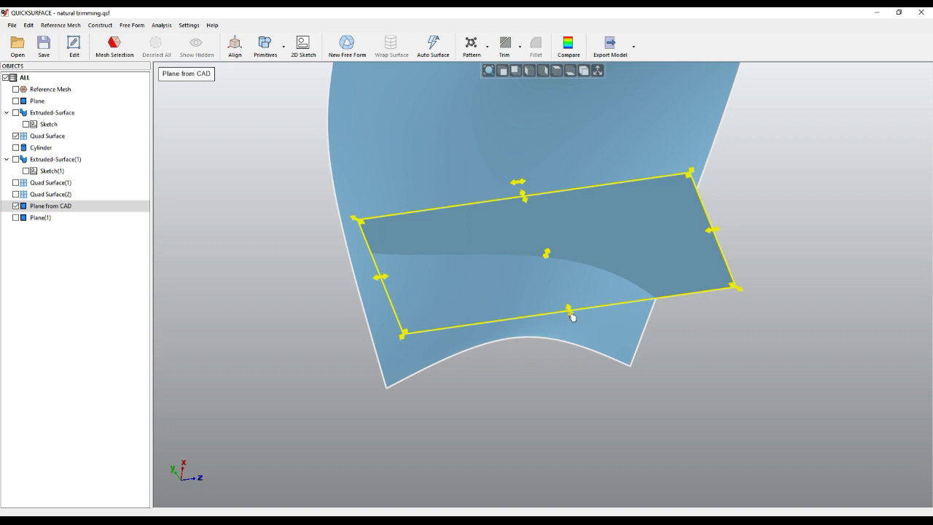
left_click_drag(572, 315, 571, 297)
left_click(758, 360)
left_click(611, 245)
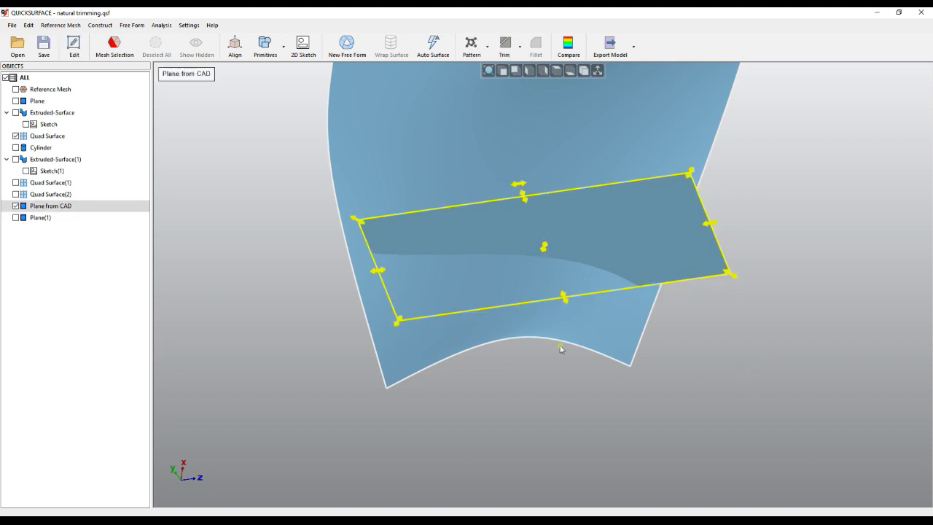
right_click_drag(573, 313, 551, 296)
left_click_drag(565, 301, 581, 343)
right_click_drag(621, 387, 539, 392)
left_click(500, 390)
right_click_drag(460, 295, 470, 323)
Trim the quad surface and CAD plane against each other, removing the quad surface's lower part and the plane's rear part, and accept
left_click_drag(733, 401, 312, 160)
left_click(329, 143)
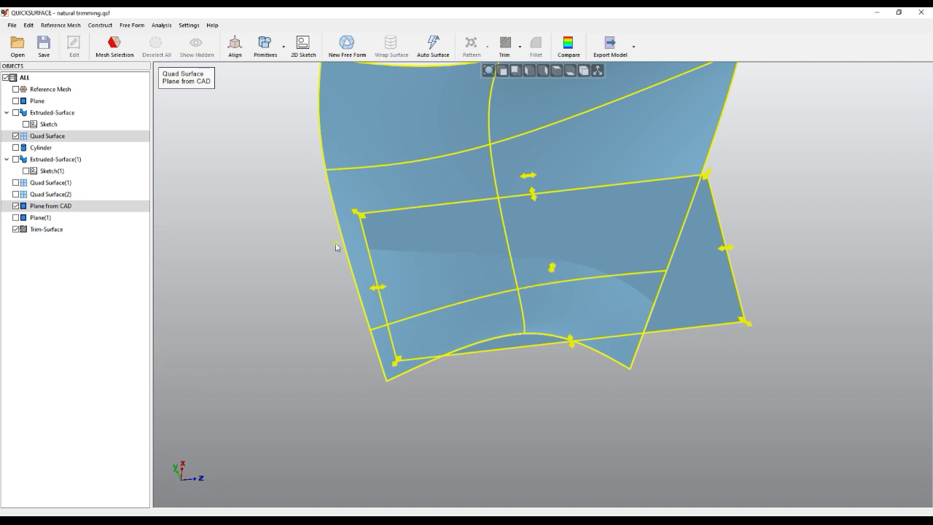
right_click_drag(467, 296, 366, 248)
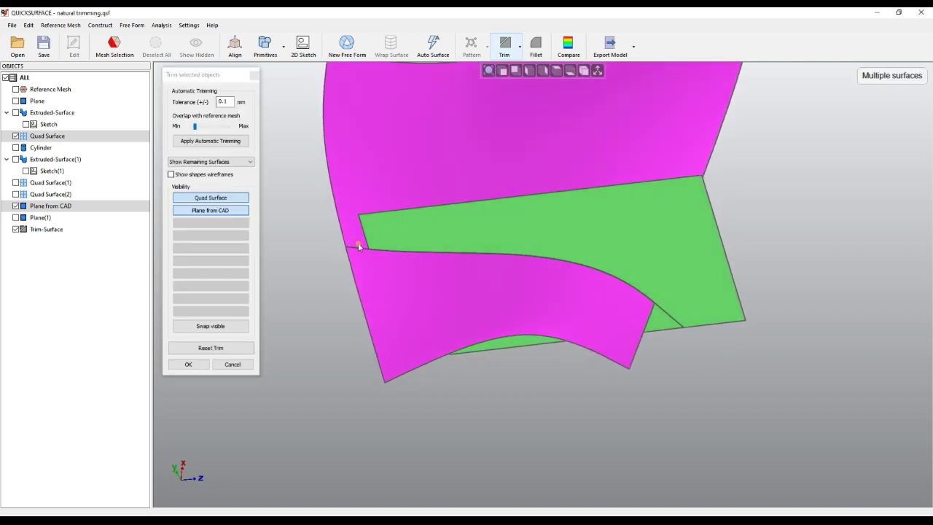
left_click(525, 301)
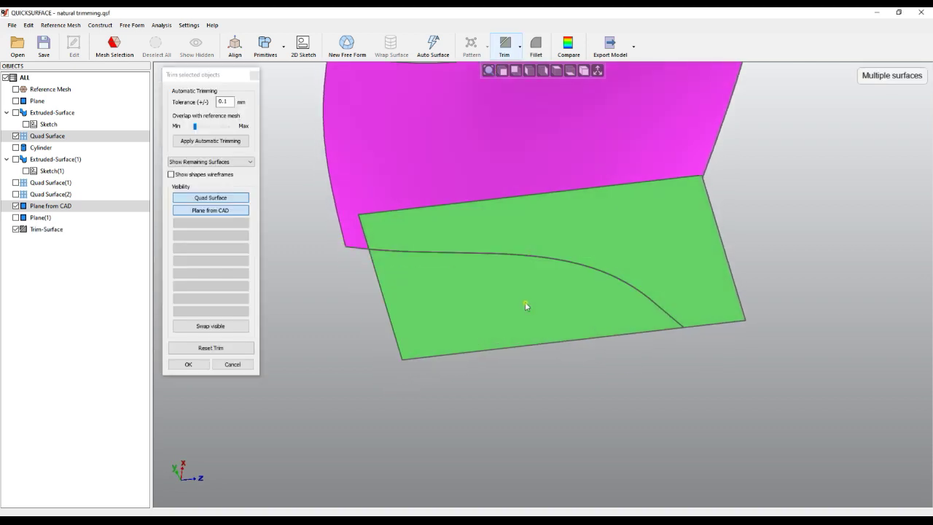
left_click(599, 223)
mouse_move(550, 244)
right_mouse_down()
mouse_move(535, 258)
mouse_move(543, 251)
right_mouse_up()
left_click(188, 364)
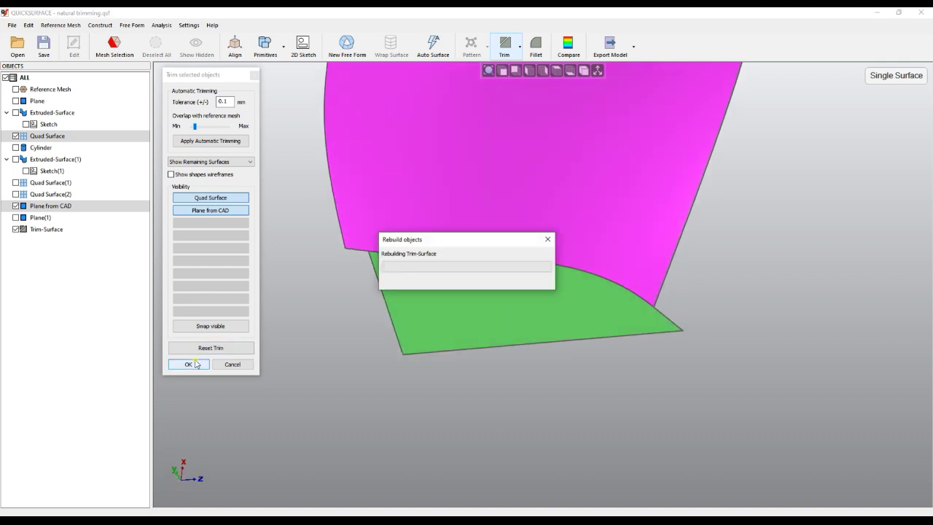
Apply a 2.73 mm fillet along the curved edge between the trimmed quad surface and plane
right_click_drag(502, 328, 489, 345)
left_click(561, 271)
scroll(559, 271, "up", 5)
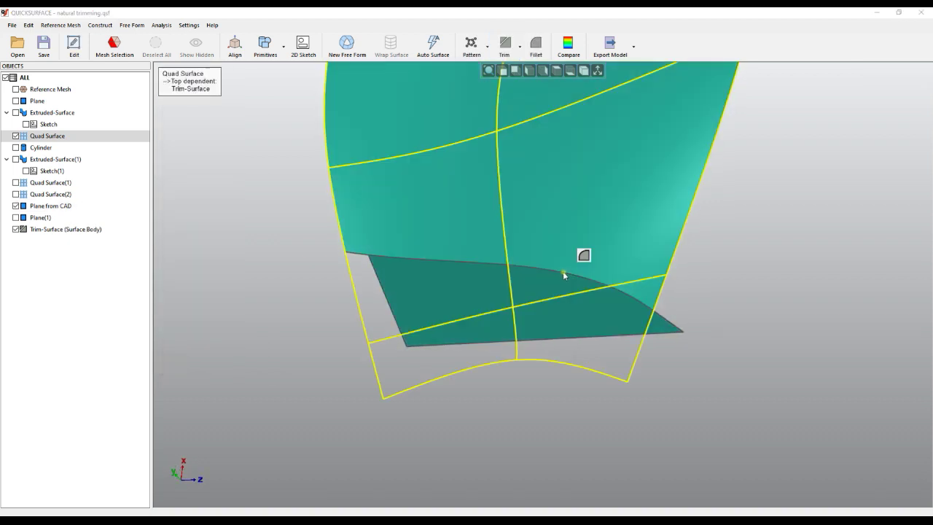
left_click(581, 255)
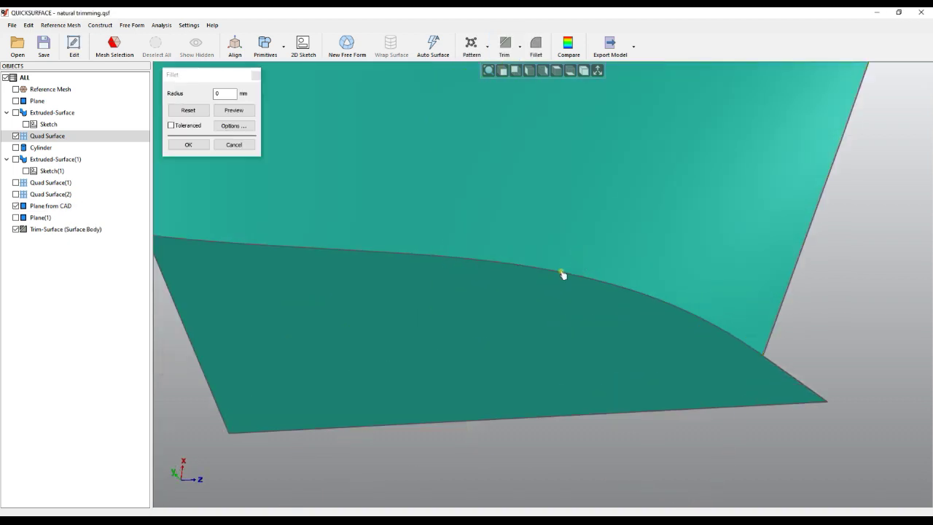
left_click(559, 274)
right_click_drag(410, 327, 361, 304)
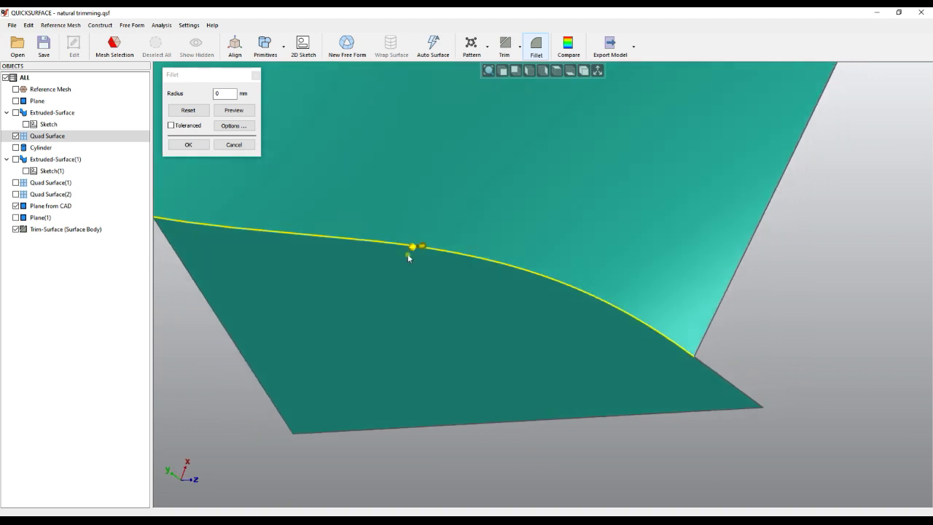
left_click_drag(414, 248, 493, 254)
right_click_drag(778, 312, 624, 307)
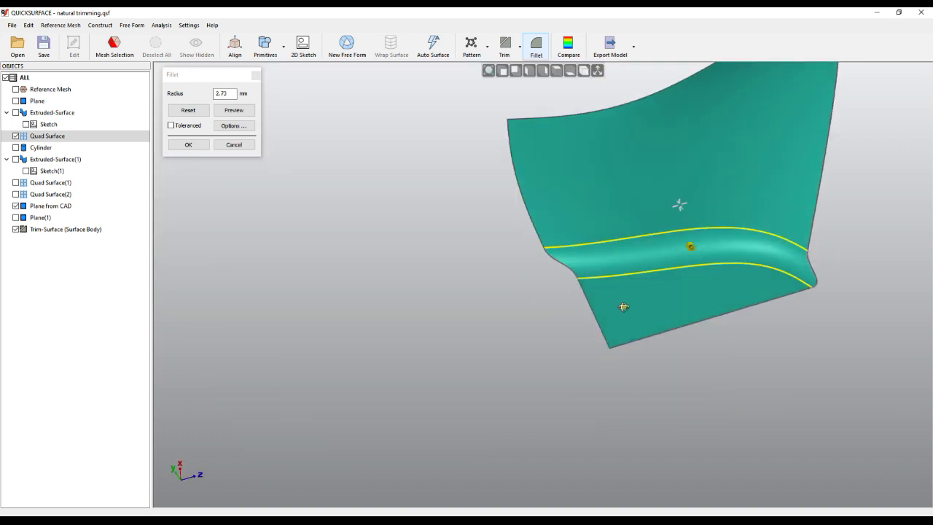
left_click(188, 145)
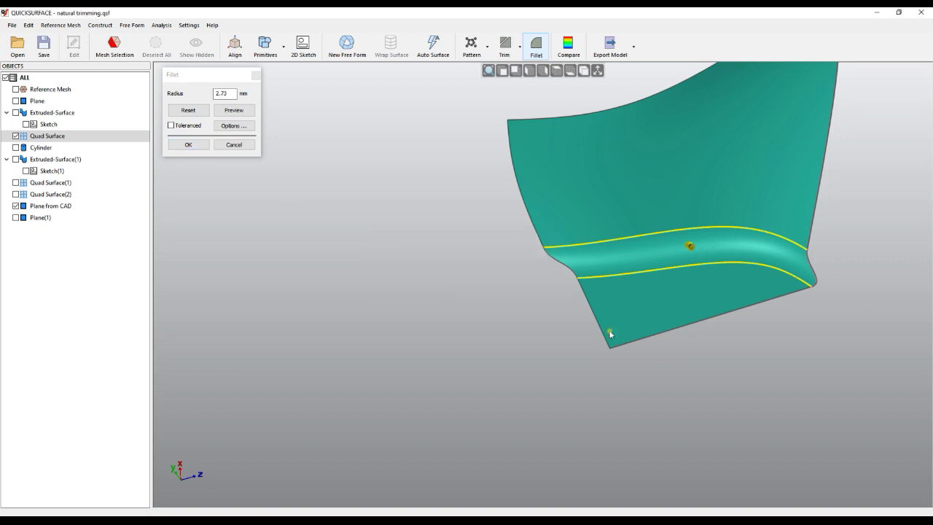
Extend the CAD plane's side edge outward beyond the quad surface's side and rebuild the filleted surface
scroll(649, 326, "up", 2)
right_click_drag(638, 350, 493, 261)
left_click(585, 314)
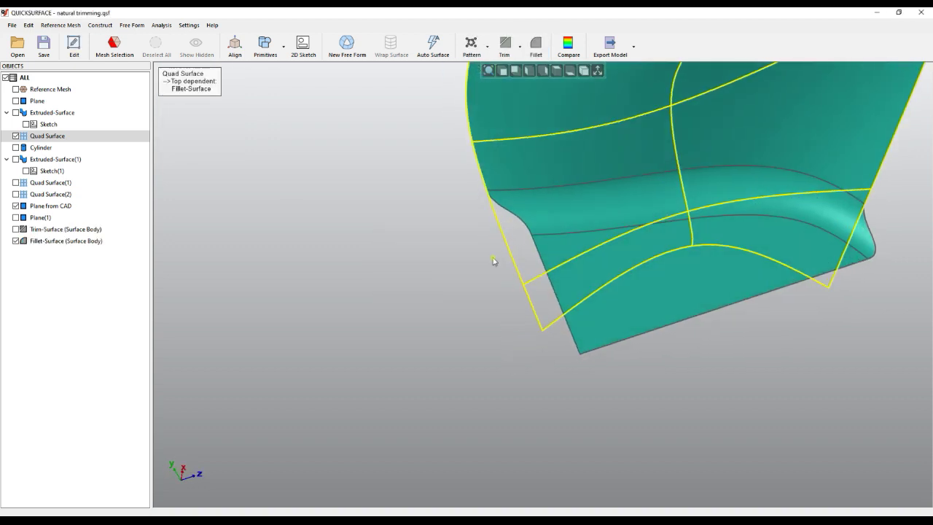
left_click(54, 206)
left_click(53, 207)
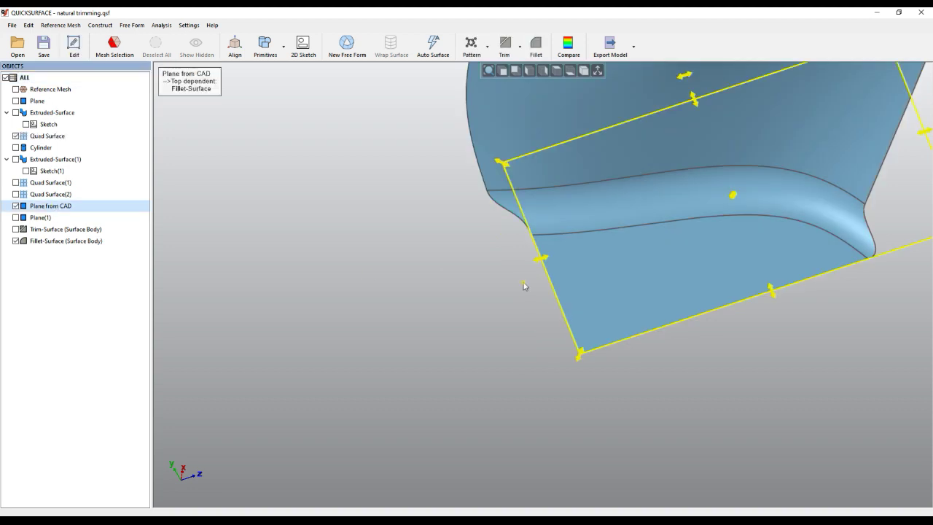
left_click_drag(540, 264, 515, 270)
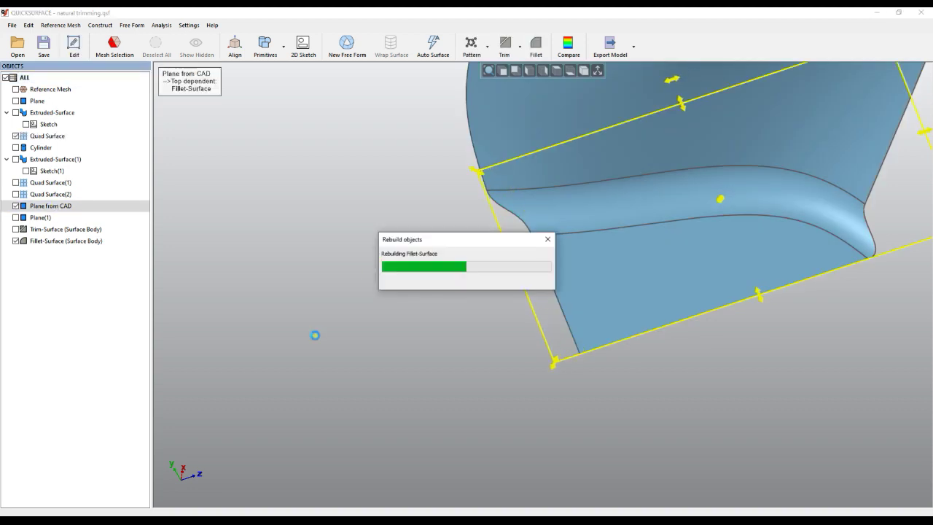
mouse_move(350, 338)
right_mouse_down()
mouse_move(536, 392)
mouse_move(506, 364)
mouse_move(579, 375)
mouse_move(525, 399)
mouse_move(646, 379)
mouse_move(634, 376)
right_mouse_up()
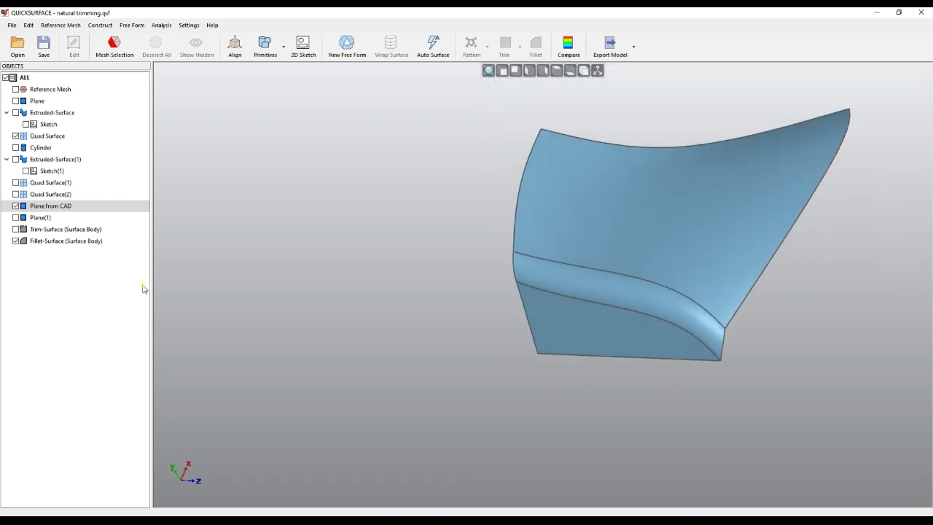
Delete the trim surface together with its dependent fillet surface
right_click(70, 232)
left_click(95, 321)
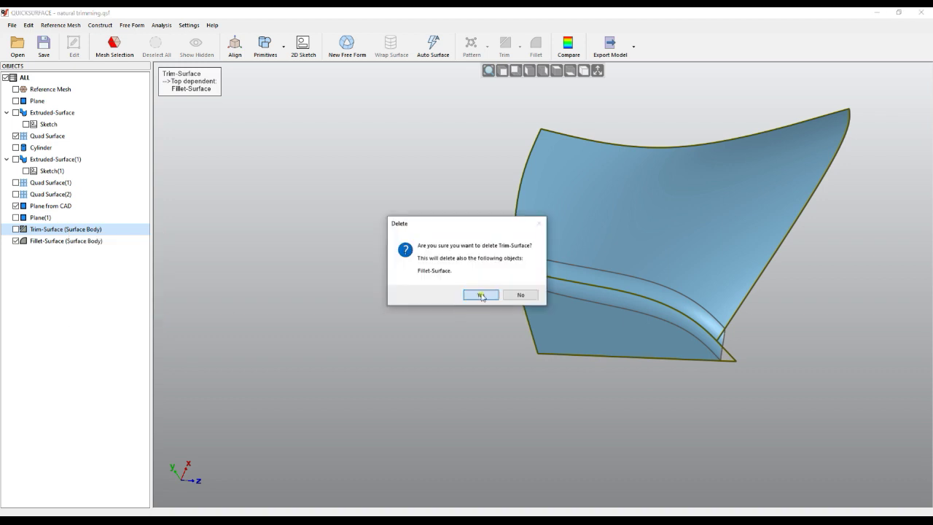
left_click(481, 295)
Hide the CAD plane and show Quad Surface(1) and Quad Surface(2) alongside the first quad surface
left_click(633, 293)
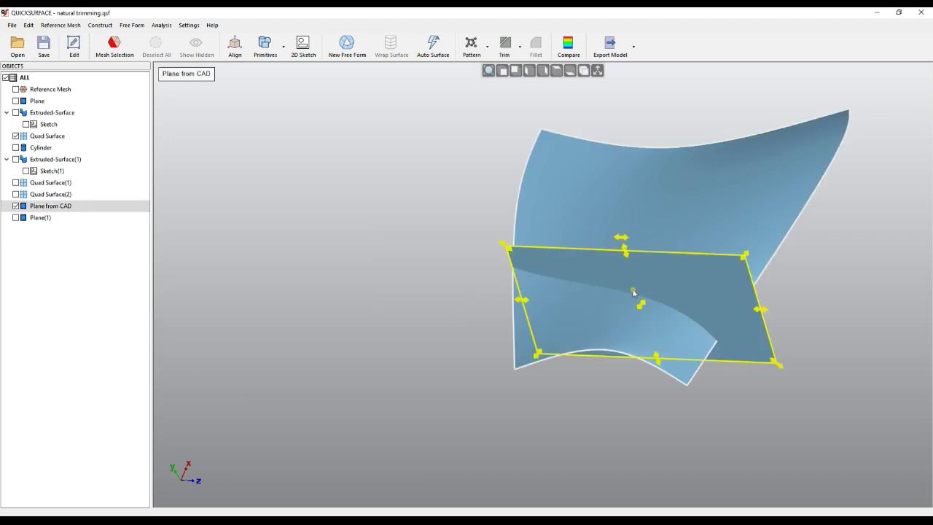
key("h")
left_click(16, 183)
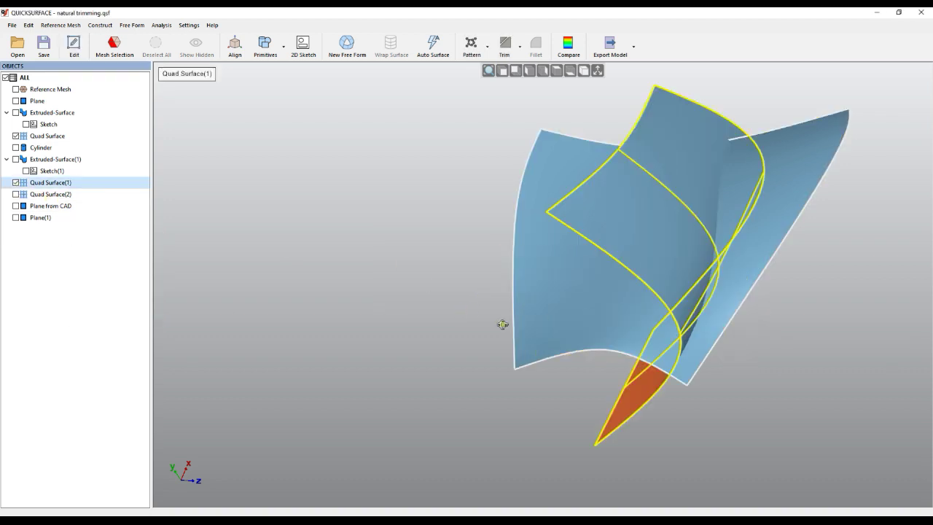
middle_click_drag(502, 325, 690, 350)
left_click(764, 373)
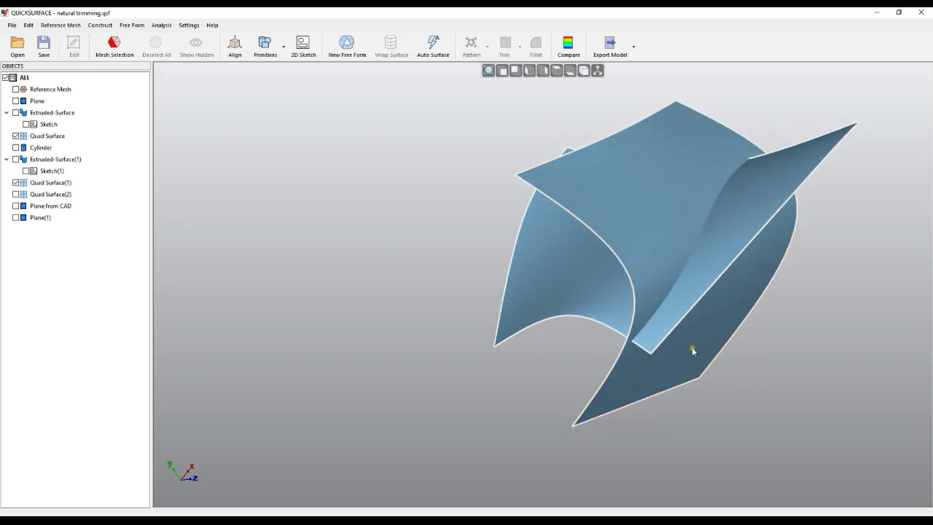
right_click_drag(623, 352, 635, 302)
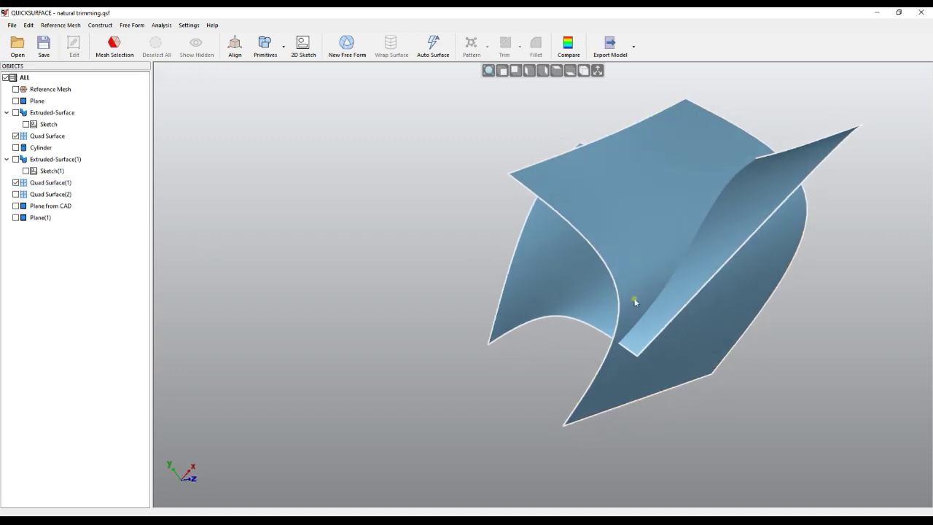
left_click(16, 194)
right_click_drag(438, 281, 363, 330)
left_click(363, 330)
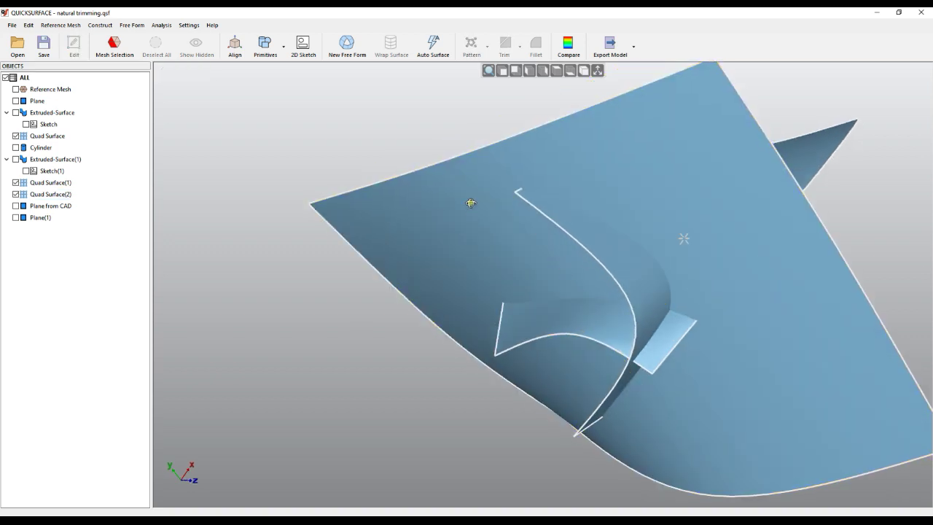
scroll(470, 215, "down", 3)
Start trimming the three quad surfaces together, removing the front pieces of Quad Surface and Quad Surface(1) and the upper outer part of Quad Surface(2)
left_click_drag(762, 429, 372, 124)
left_click(388, 100)
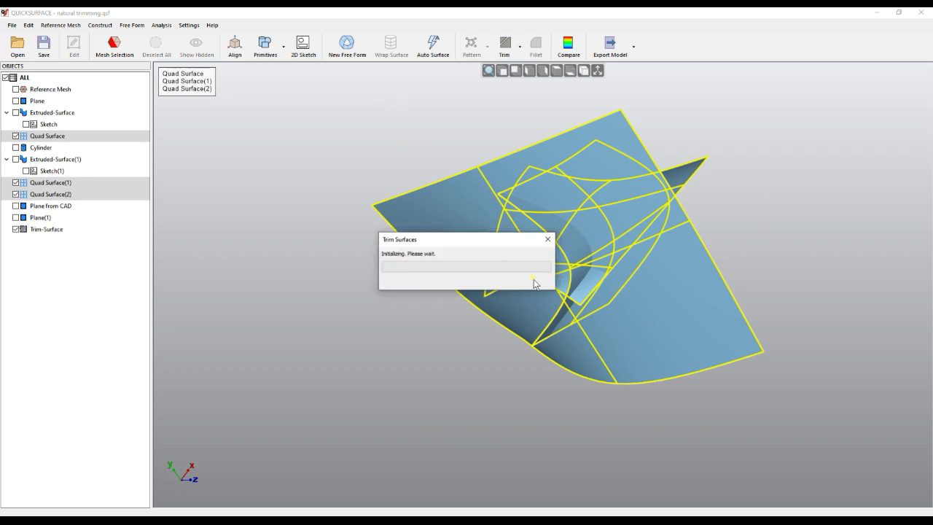
right_click_drag(579, 264, 650, 369)
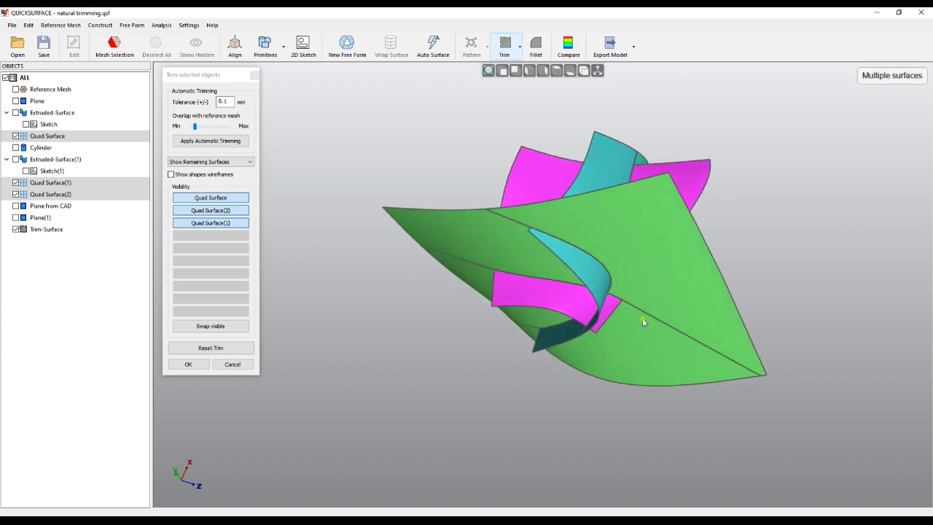
left_click(535, 303)
left_click(602, 285)
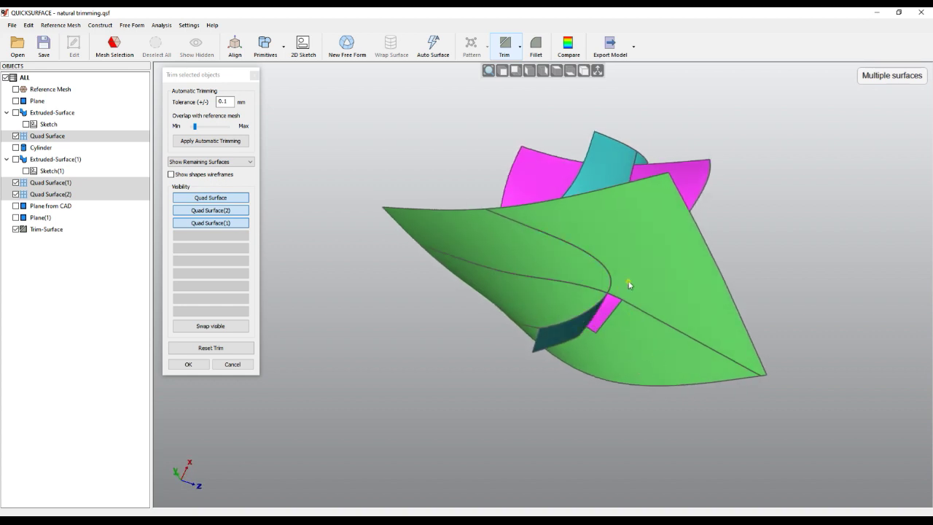
scroll(621, 293, "up", 2)
left_click(669, 272)
middle_click_drag(668, 294, 698, 315)
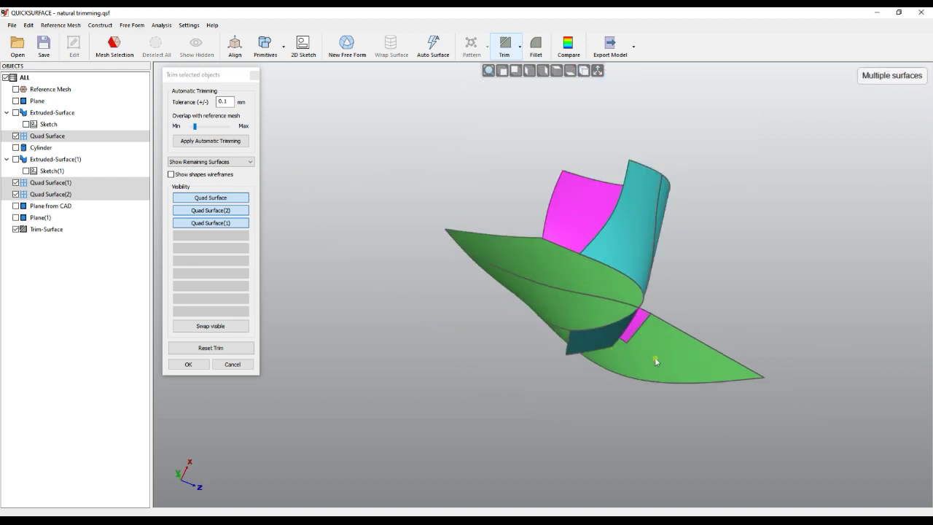
Remove the remaining lower pieces of all three quad surfaces beyond their intersection lines and accept the trim
left_click(655, 360)
scroll(617, 350, "up", 3)
left_click(594, 328)
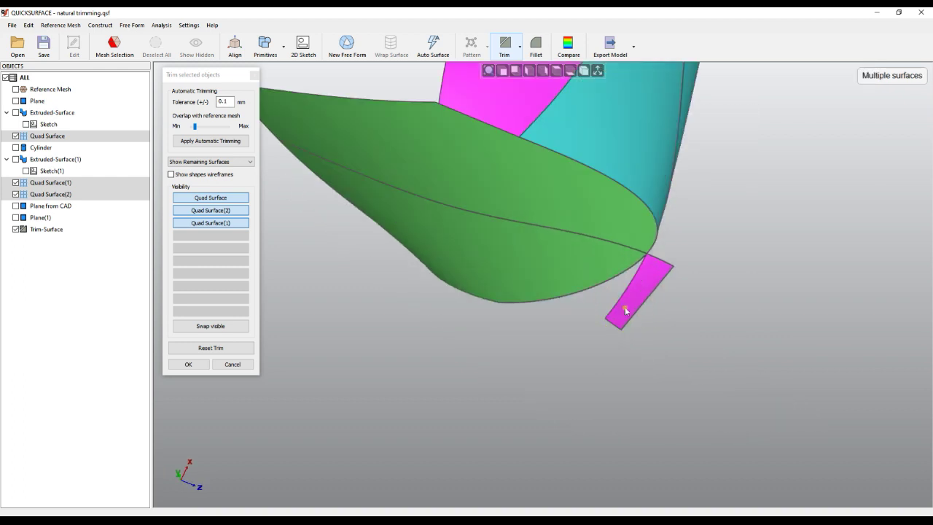
left_click(620, 314)
middle_click_drag(534, 340, 532, 256)
left_click(533, 255)
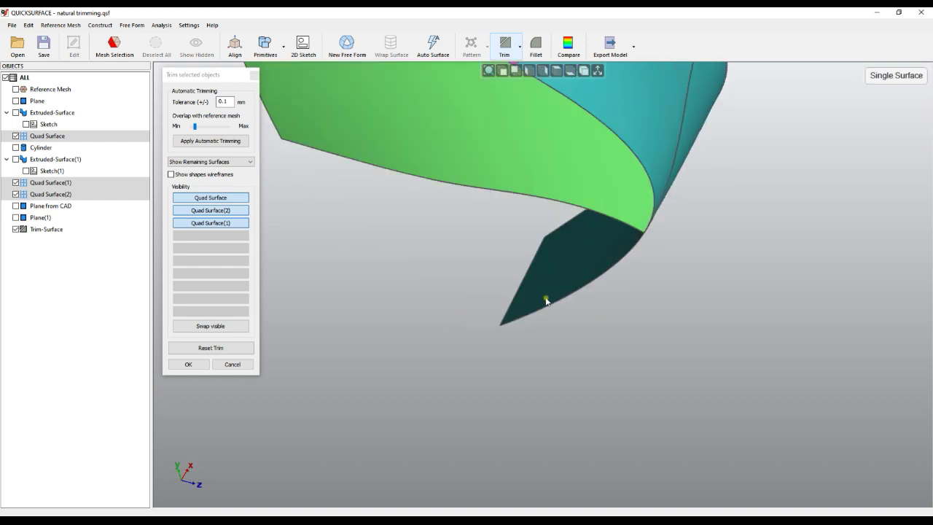
left_click(546, 301)
right_click_drag(446, 277, 737, 233)
right_click_drag(718, 142, 483, 186)
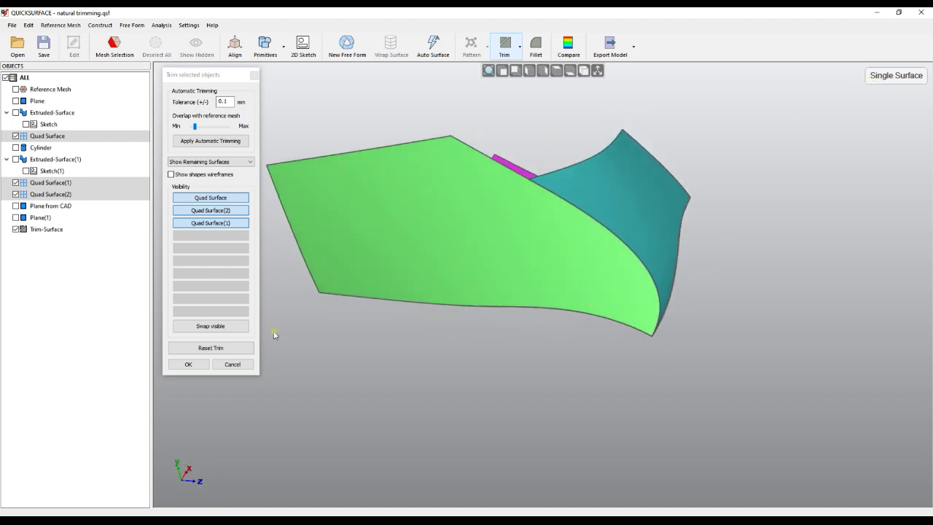
left_click(189, 364)
Flip the orientation of the trimmed surface body
right_click_drag(556, 350, 481, 240)
right_click(64, 229)
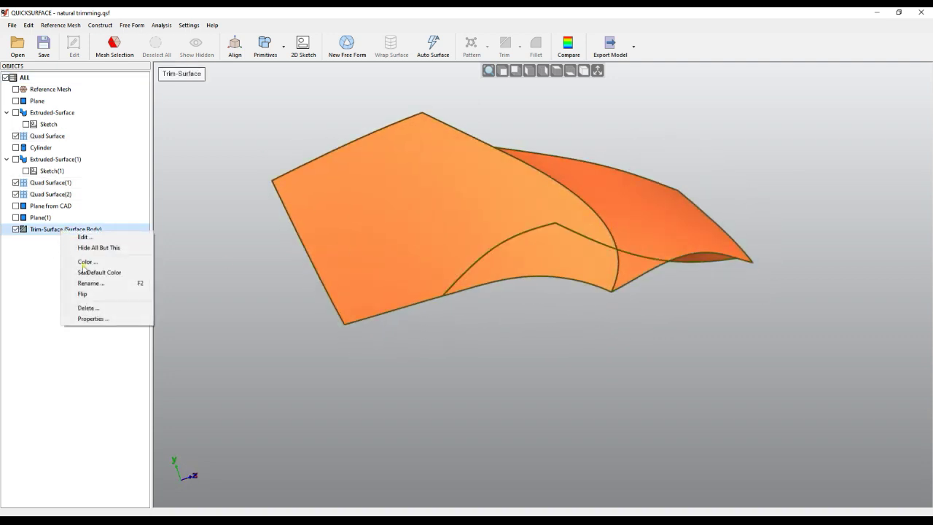
left_click(83, 294)
right_click_drag(551, 348, 589, 267)
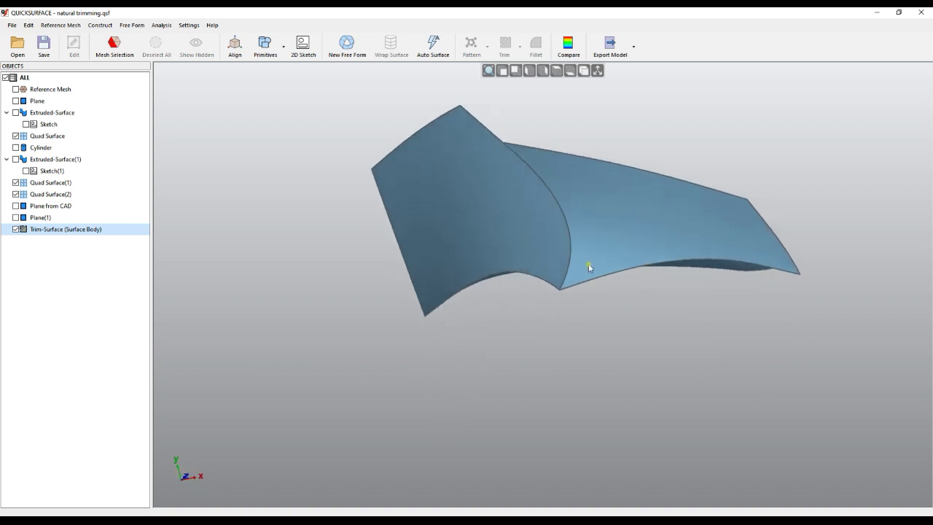
Fillet the three intersection edges meeting at the corner of the trimmed surface body with a 1.53 mm radius
left_click(573, 254)
left_click(592, 237)
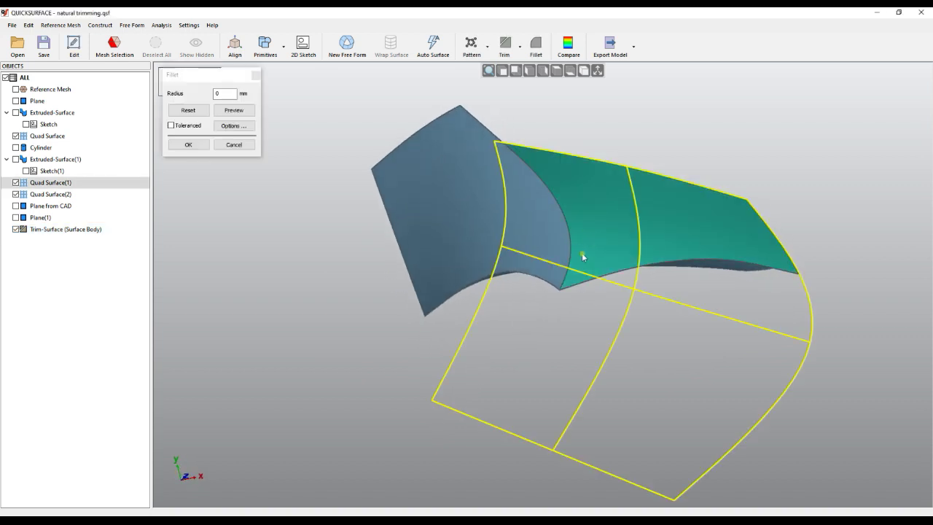
right_click_drag(550, 333, 561, 194)
left_click(575, 229)
left_click(570, 213)
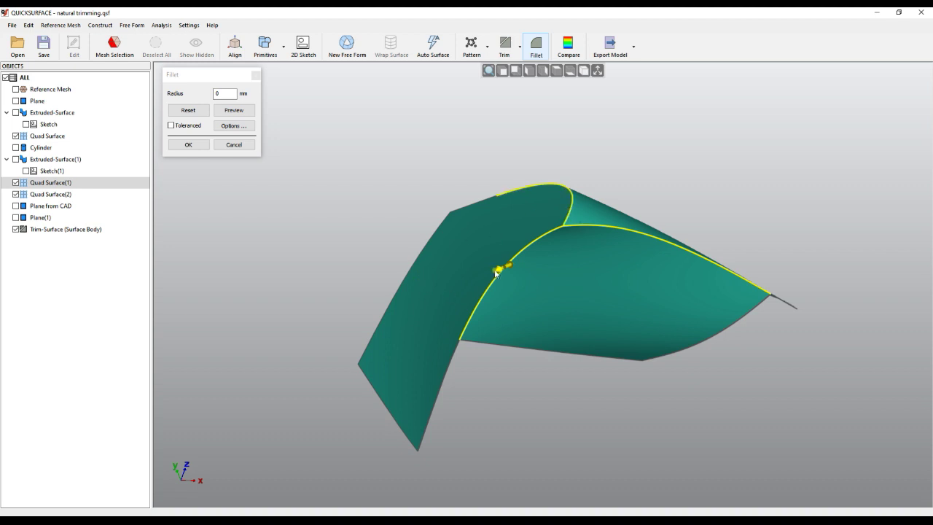
left_click_drag(502, 270, 515, 270)
right_click_drag(548, 365, 568, 411)
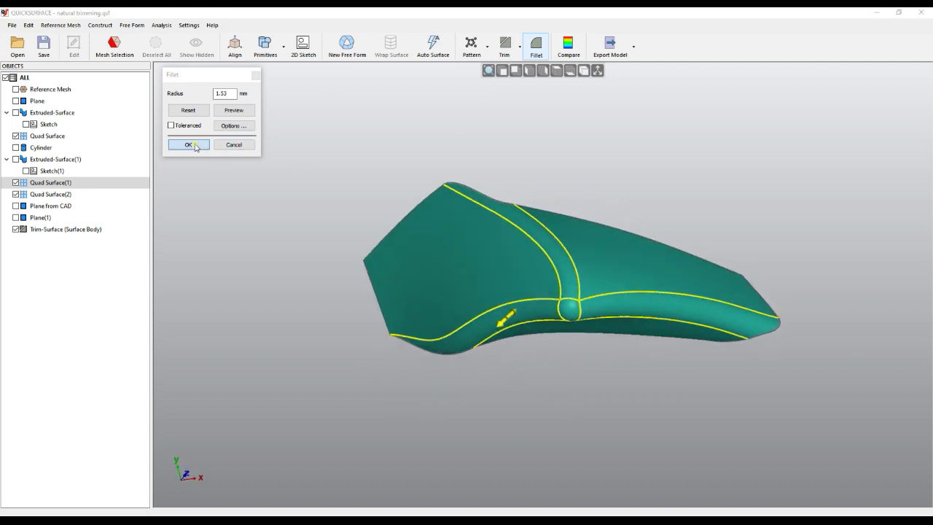
left_click(195, 146)
right_click_drag(517, 226, 107, 231)
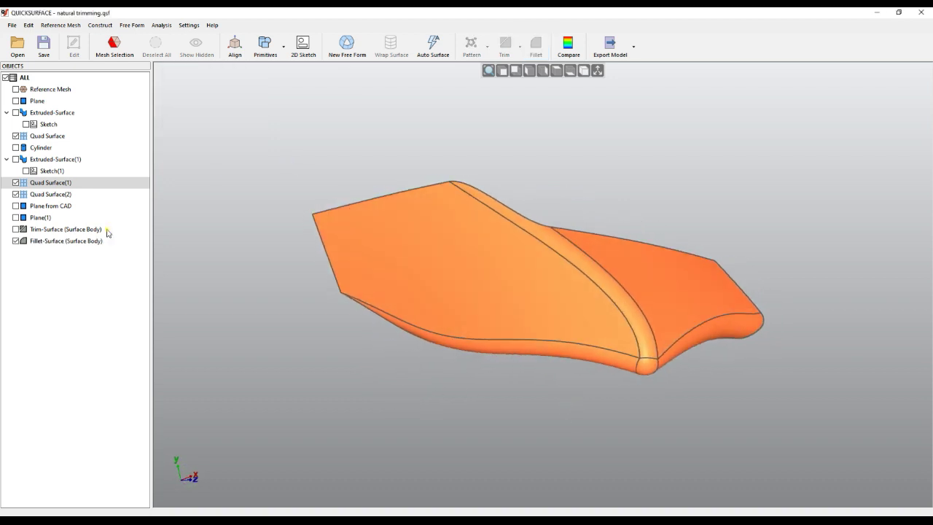
Flip the orientation of the filleted surface body and inspect its blended corner
right_click(65, 243)
left_click(104, 303)
right_click_drag(477, 282, 599, 336)
scroll(599, 336, "up", 3)
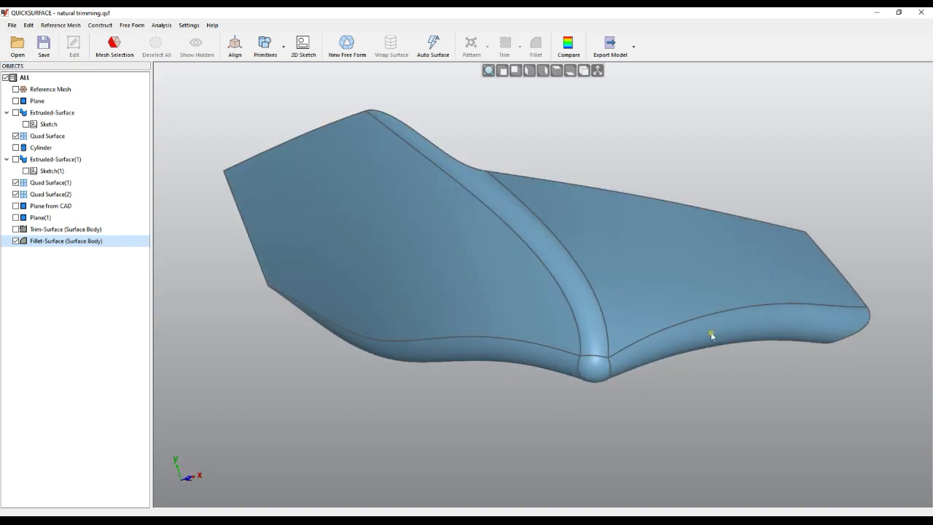